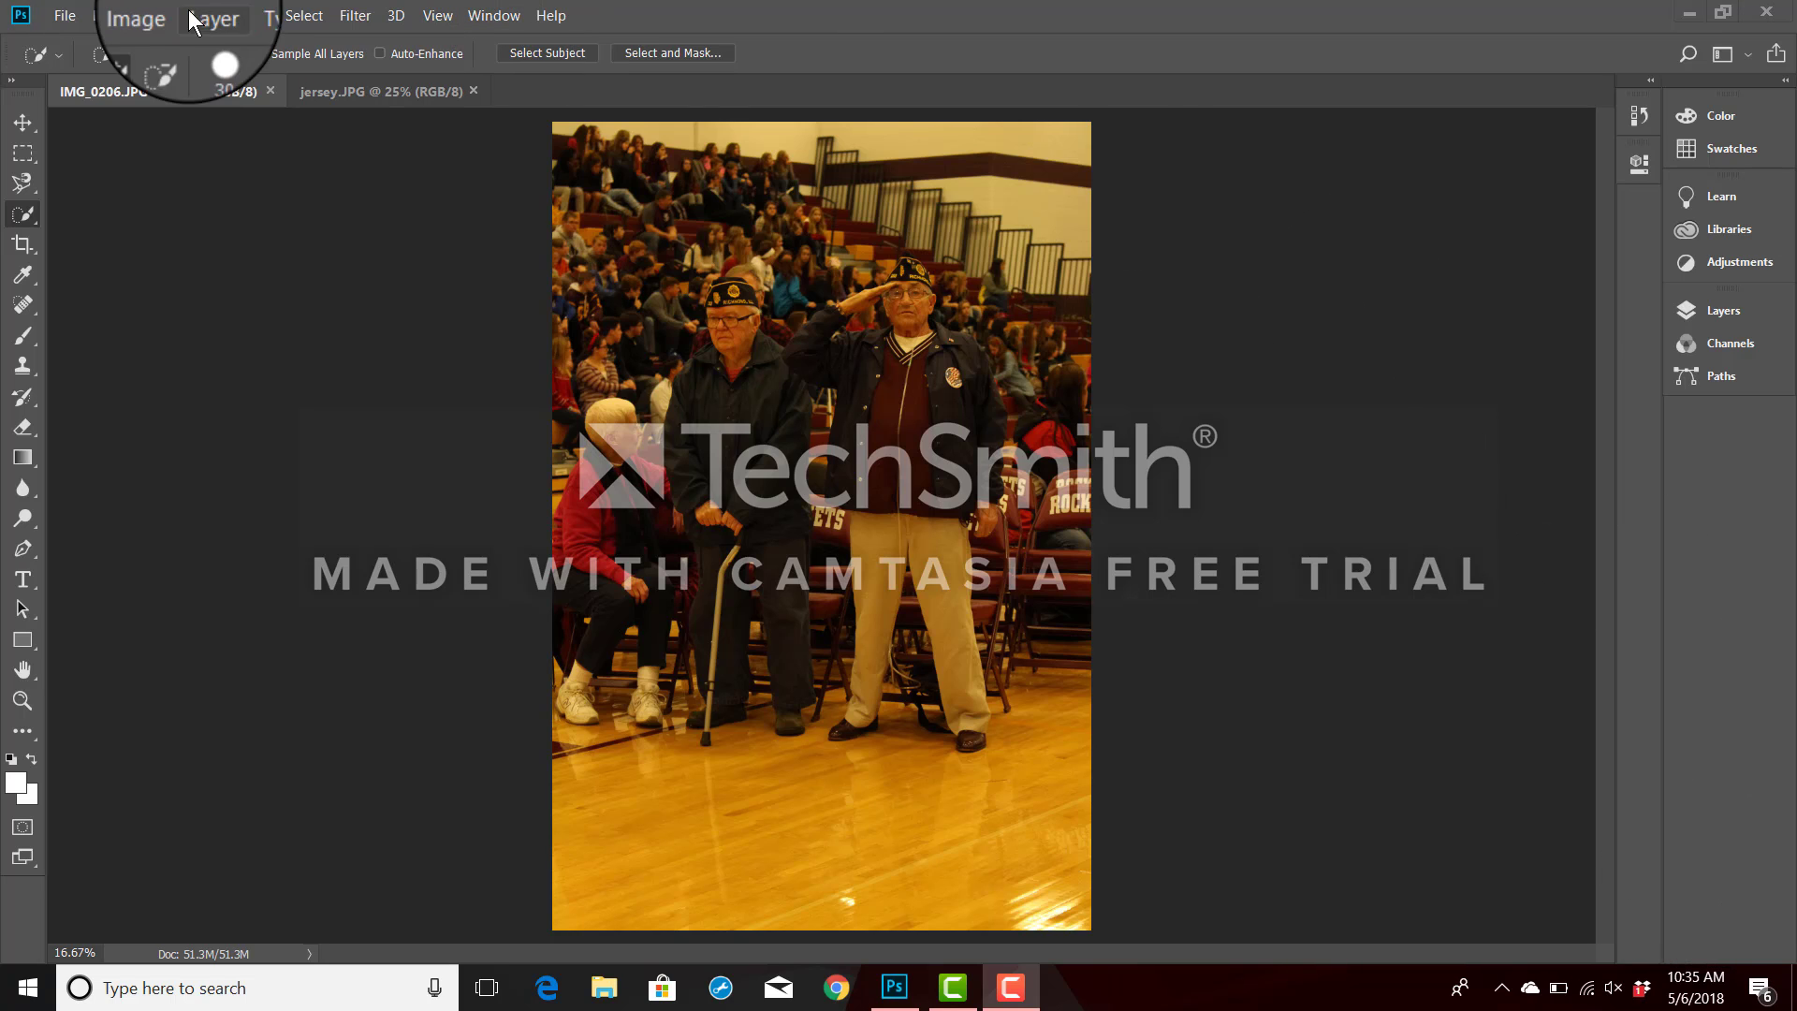
Open Levels on the gym photo and sample the white chair lettering as the white eyedropper's target highlight color.
{"action": "left_click", "coordinate": [155, 13]}
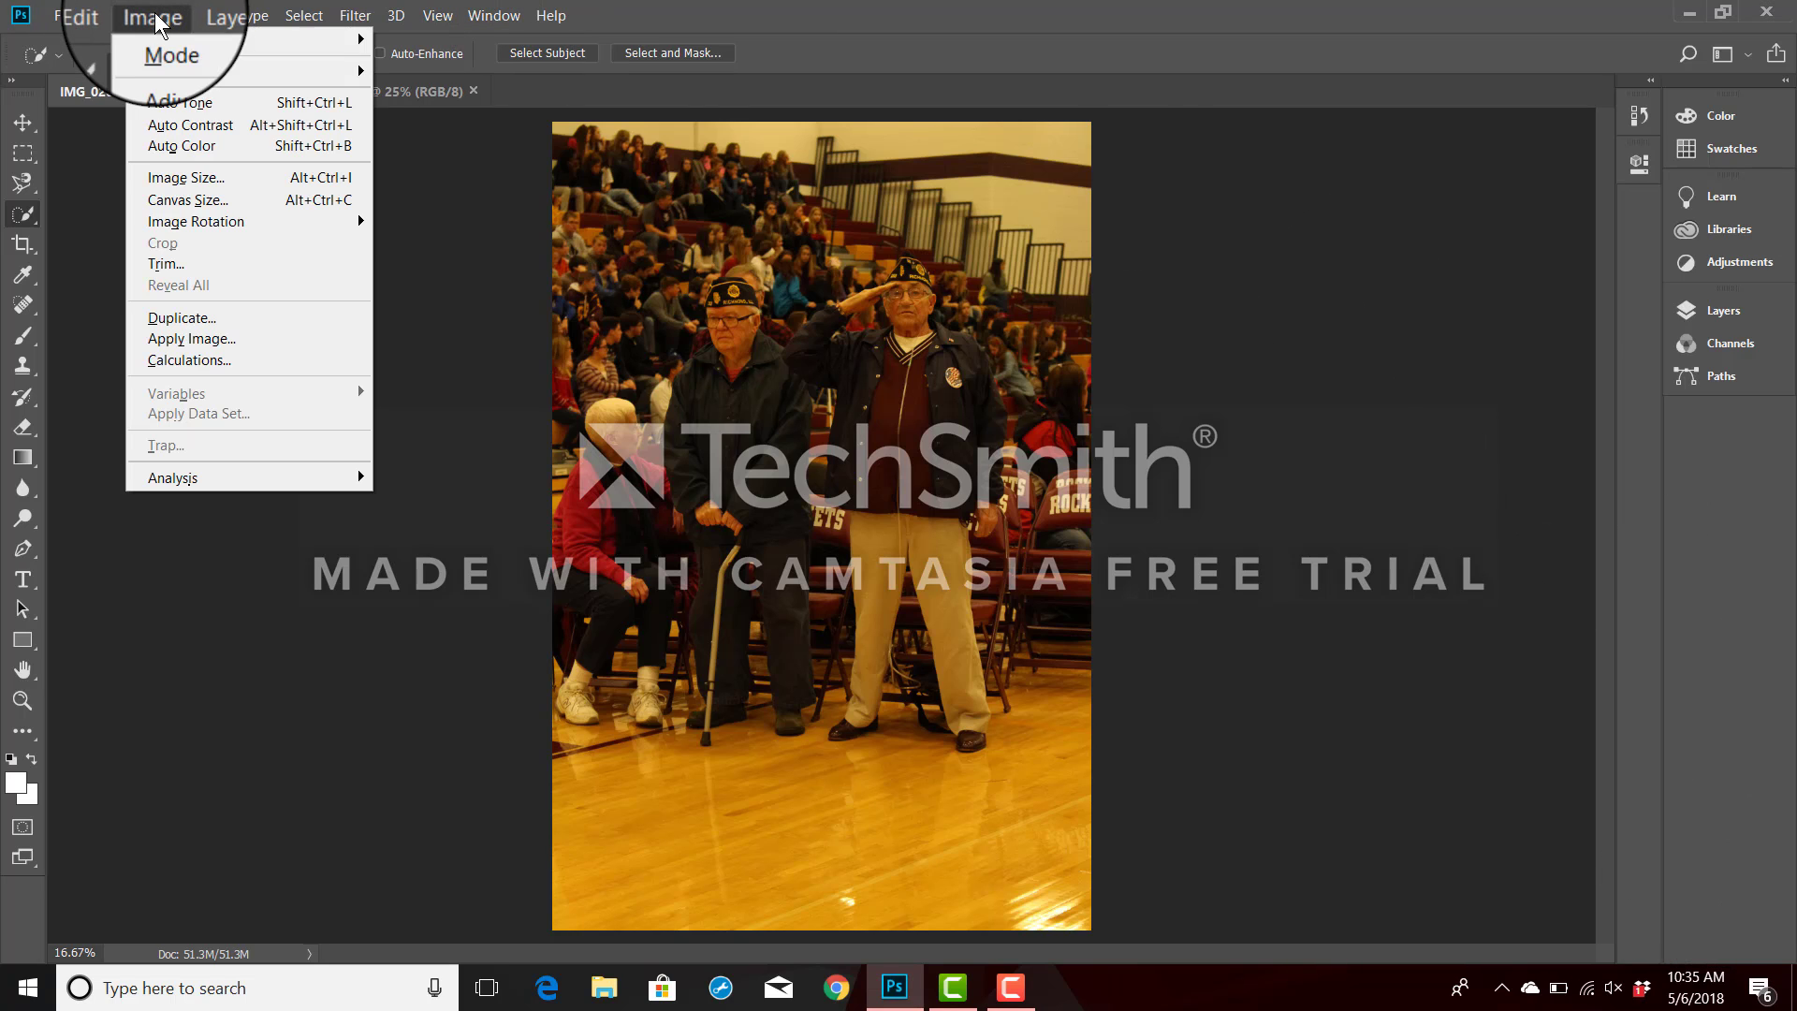
{"action": "mouse_move", "coordinate": [172, 65]}
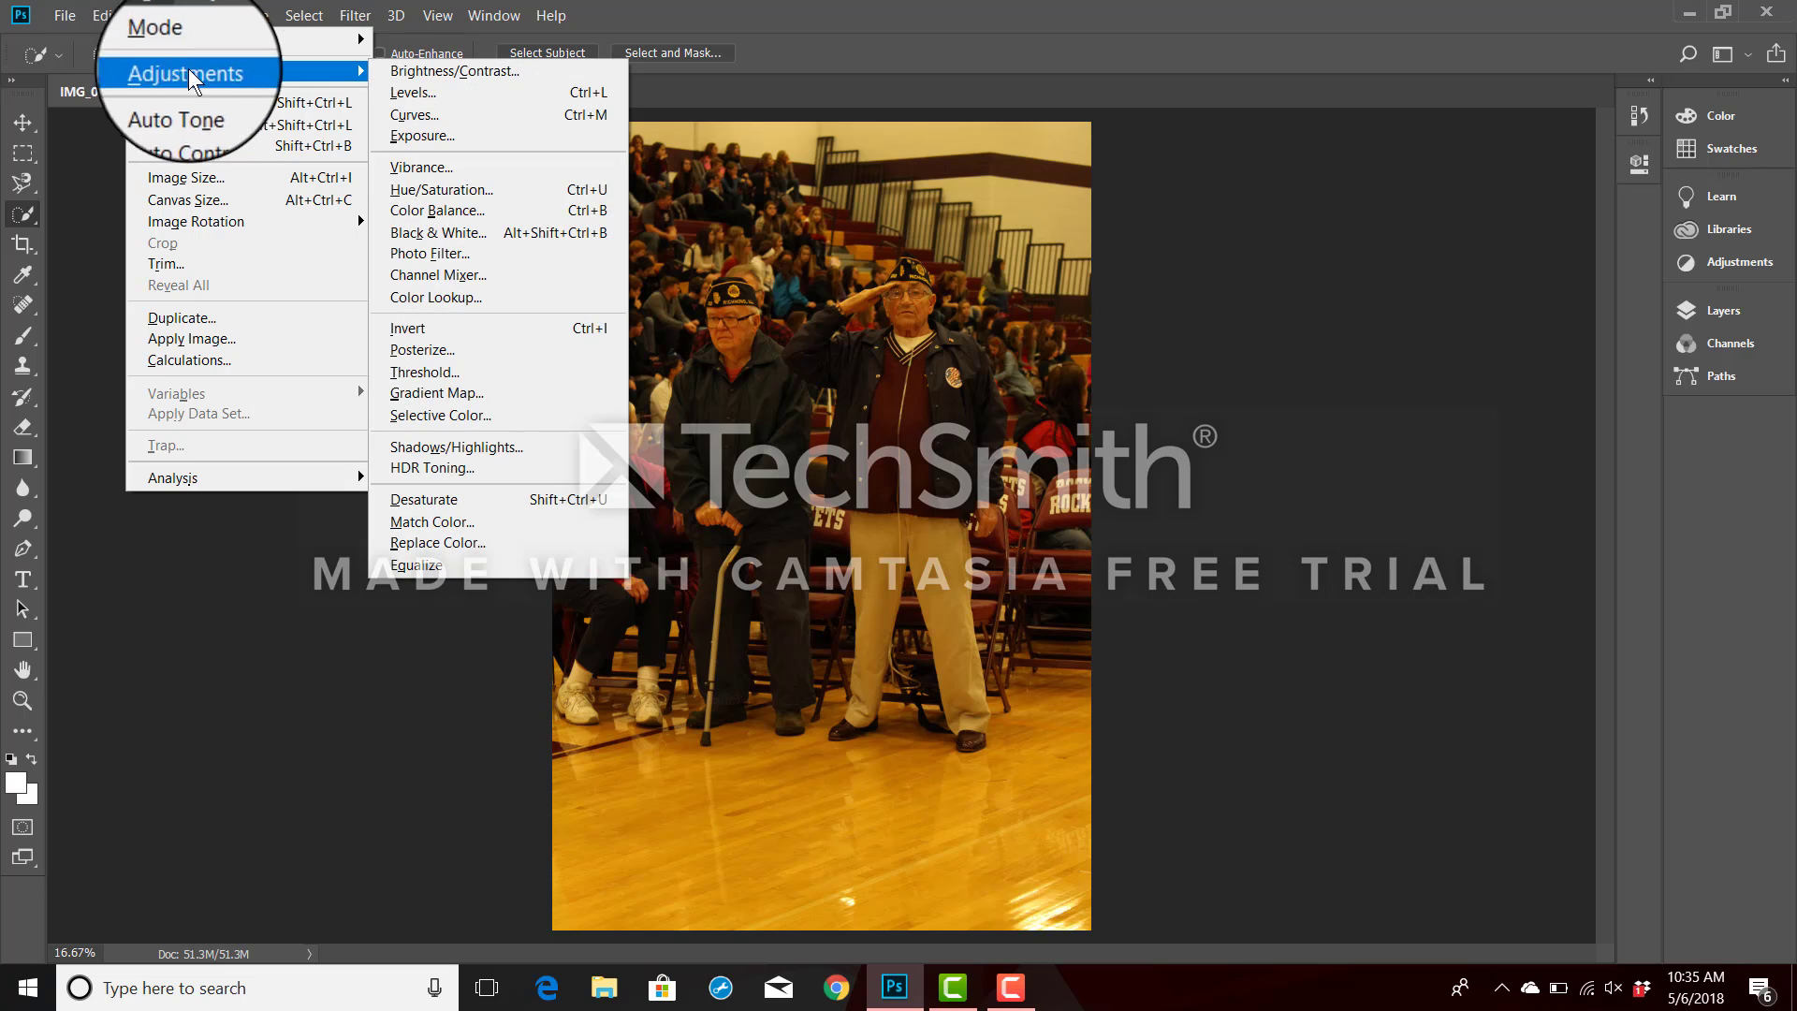
{"action": "left_click", "coordinate": [430, 92]}
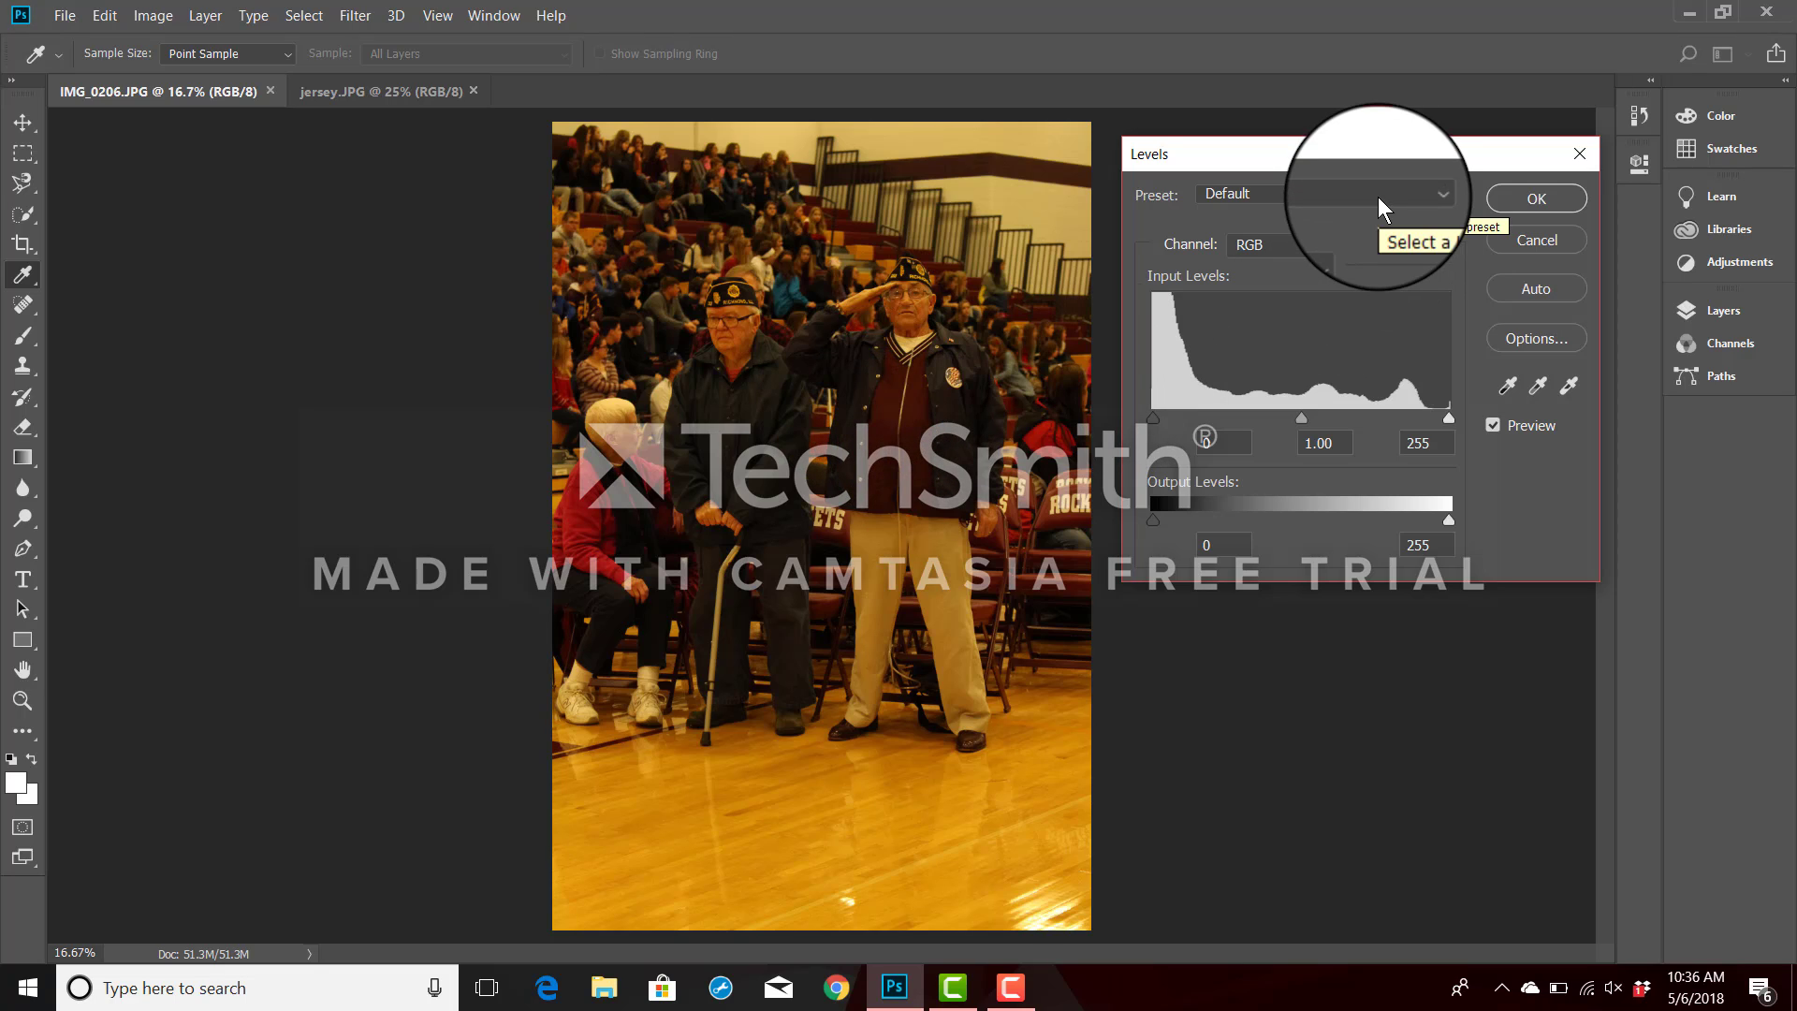
{"action": "double_click", "coordinate": [1565, 386]}
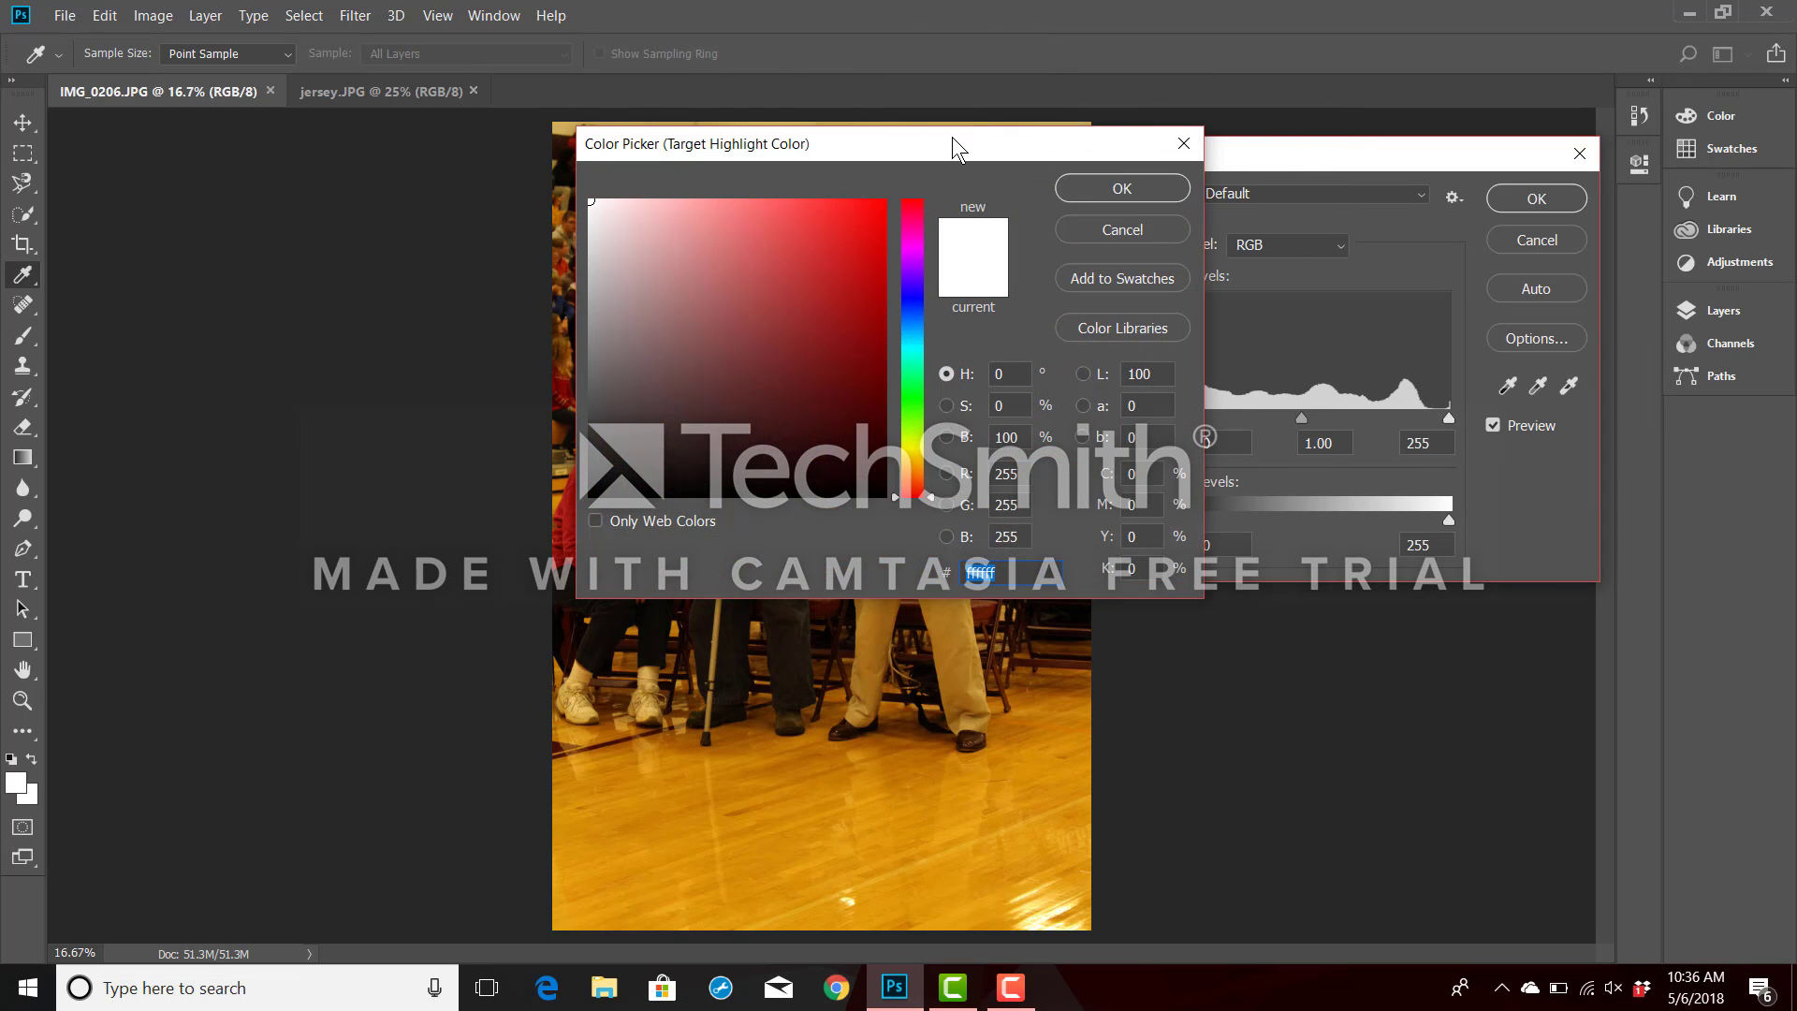
{"action": "left_click_drag", "start_coordinate": [954, 143], "coordinate": [1488, 598]}
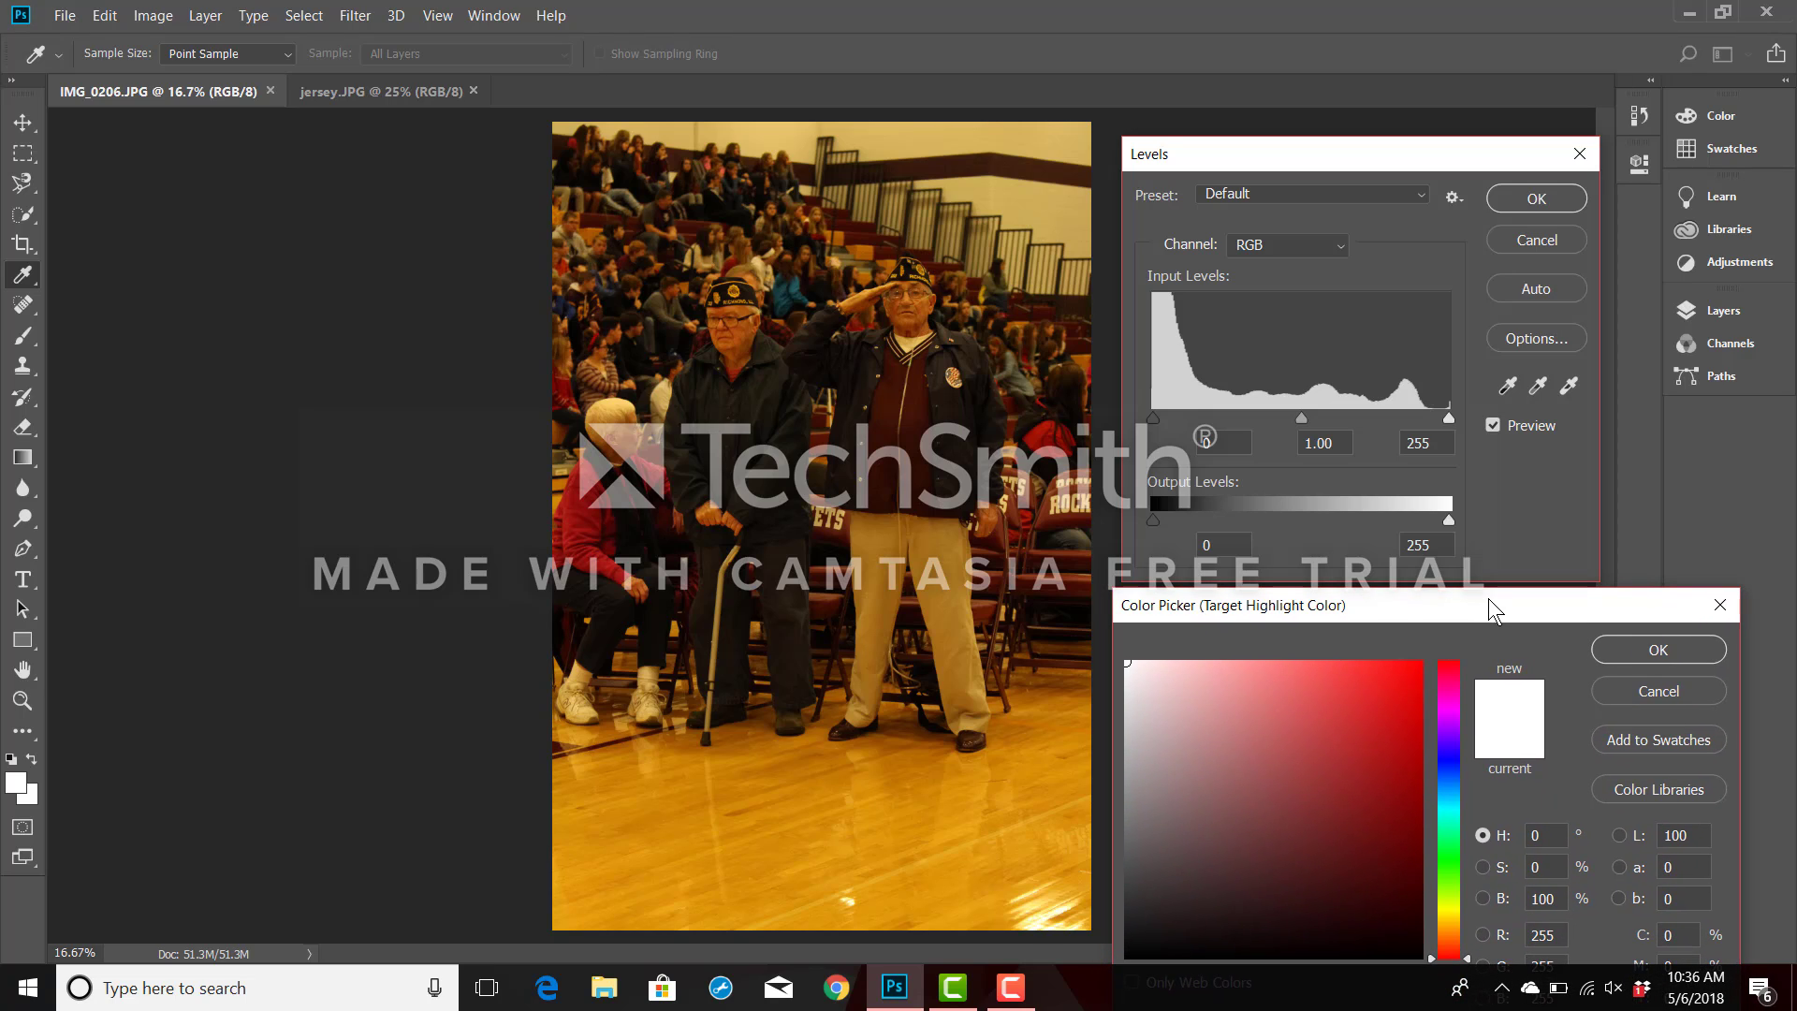
{"action": "left_click", "coordinate": [1073, 490]}
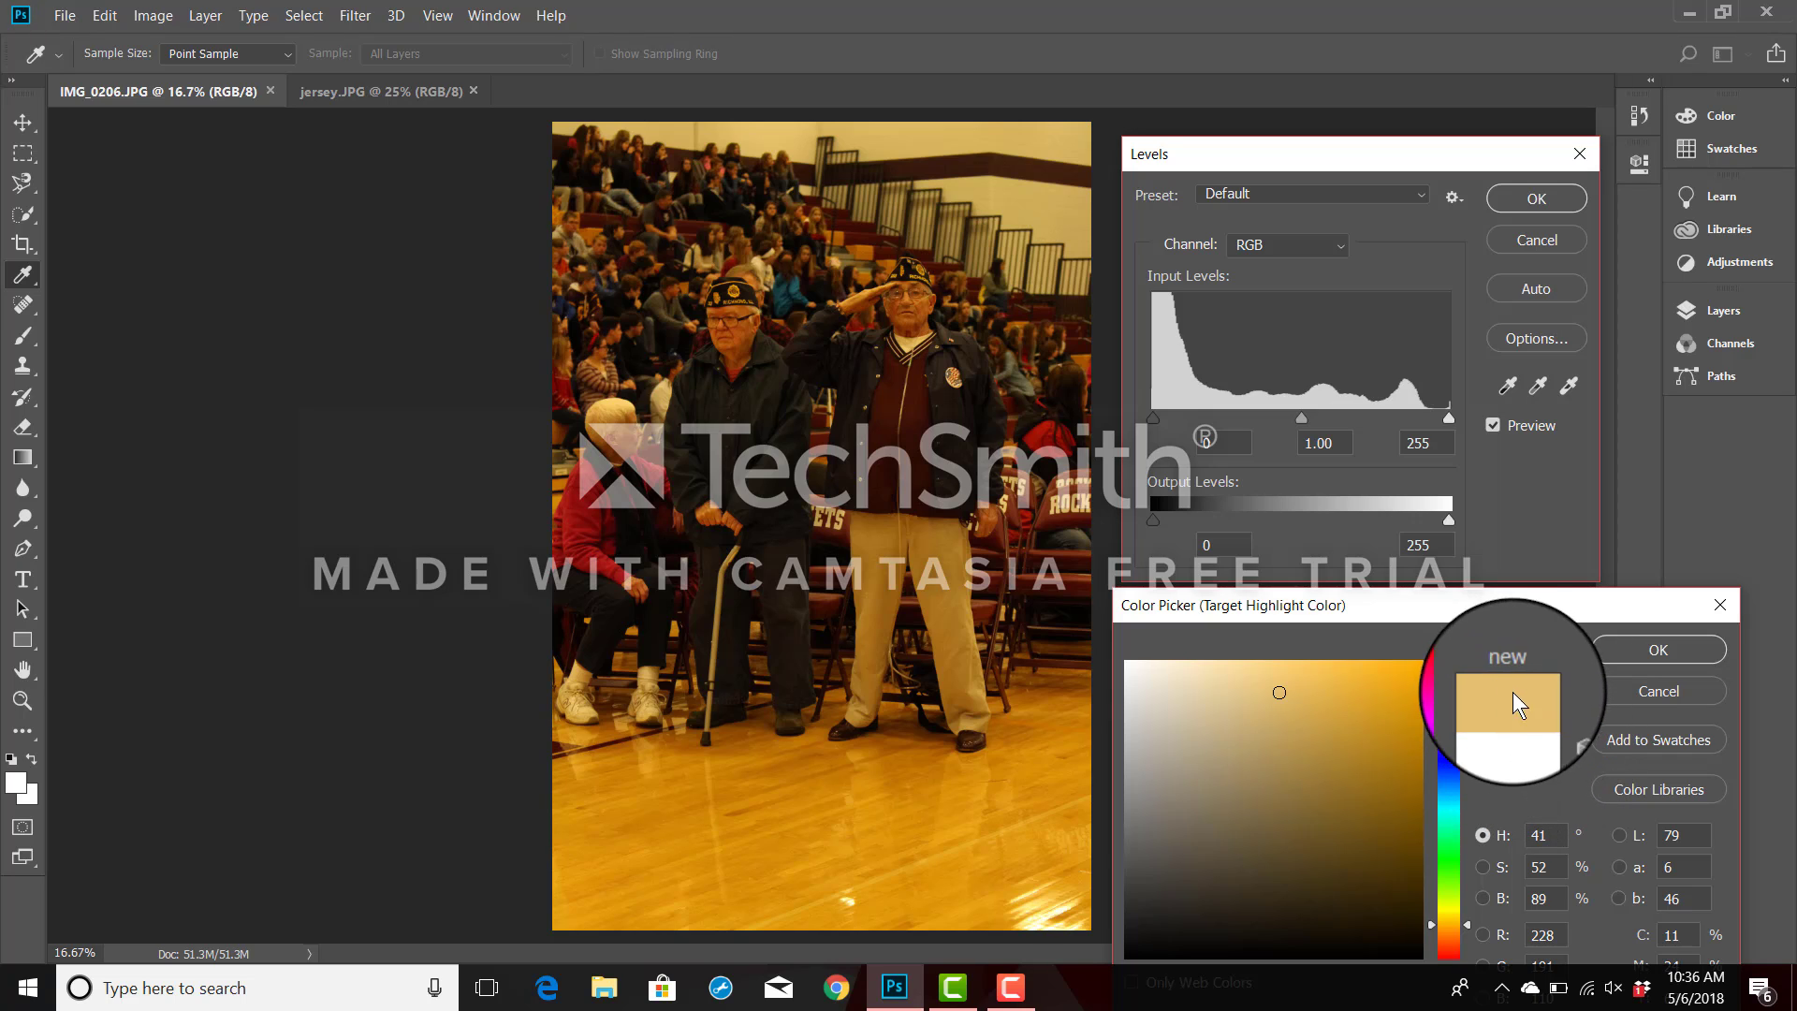
Set the target highlight color's a and b values to 0, and apply the white point to the chair lettering.
{"action": "left_click", "coordinate": [1675, 866]}
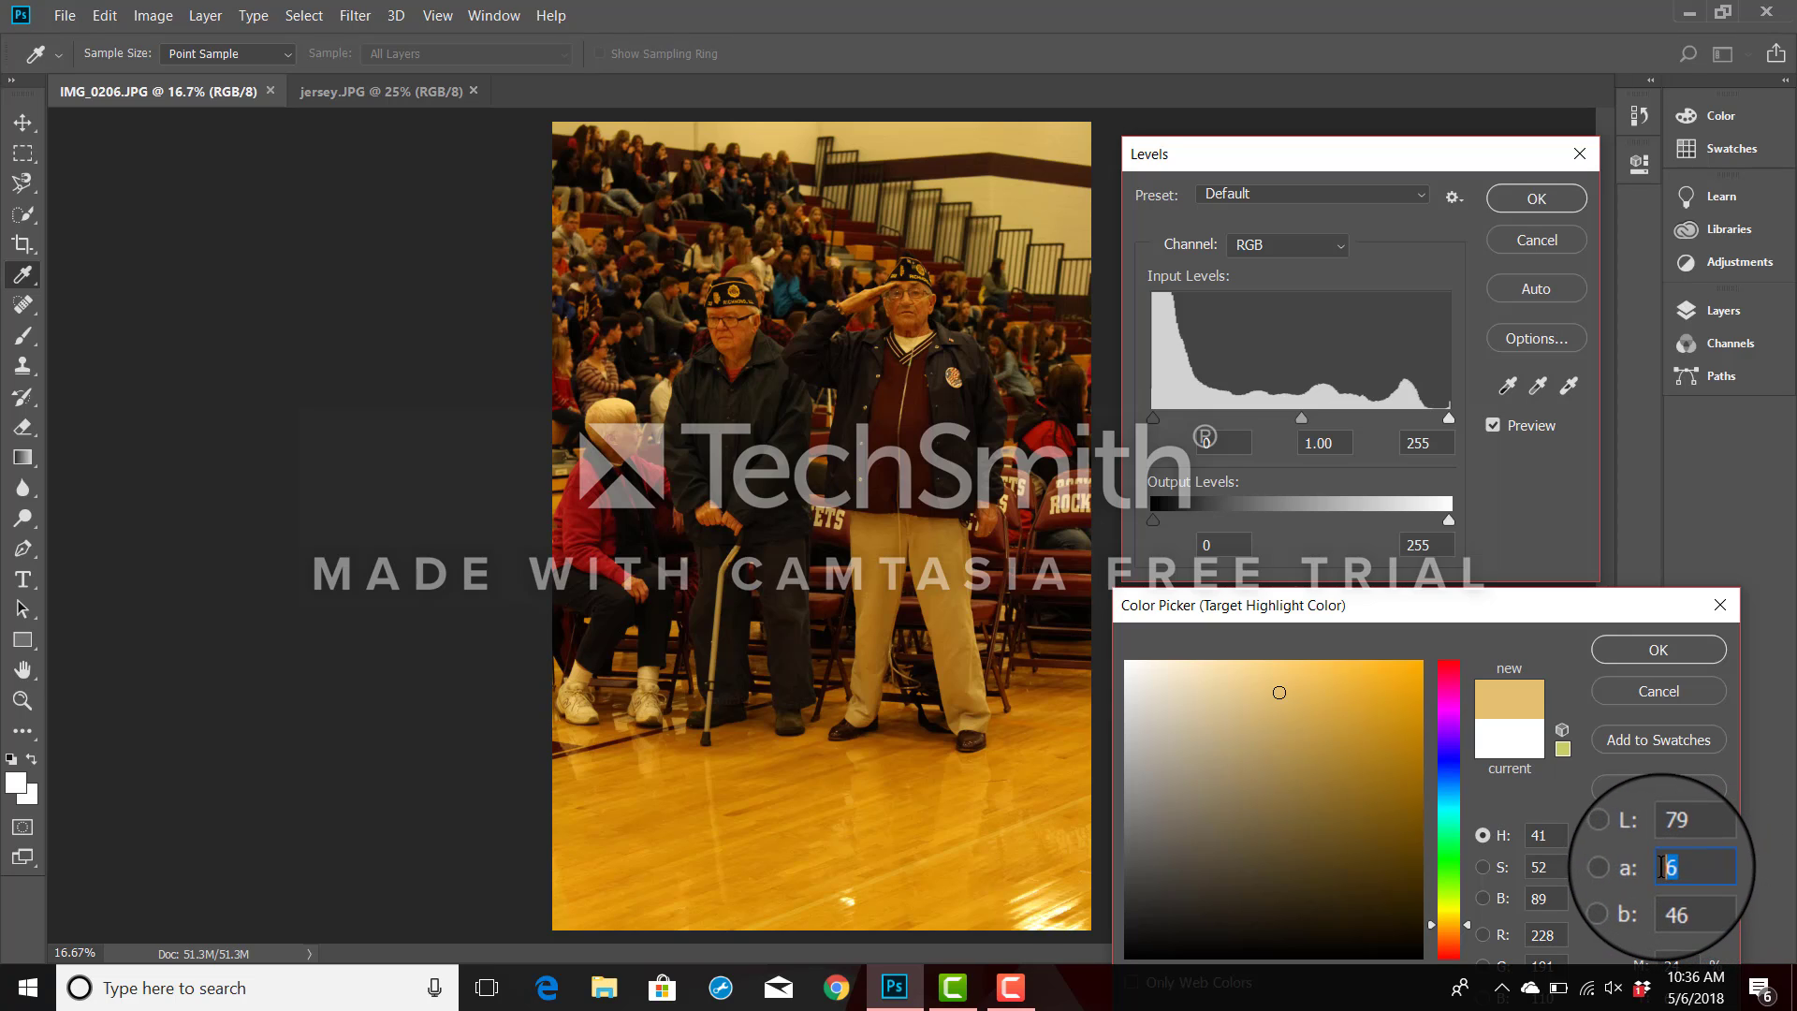
{"action": "type", "text": "0"}
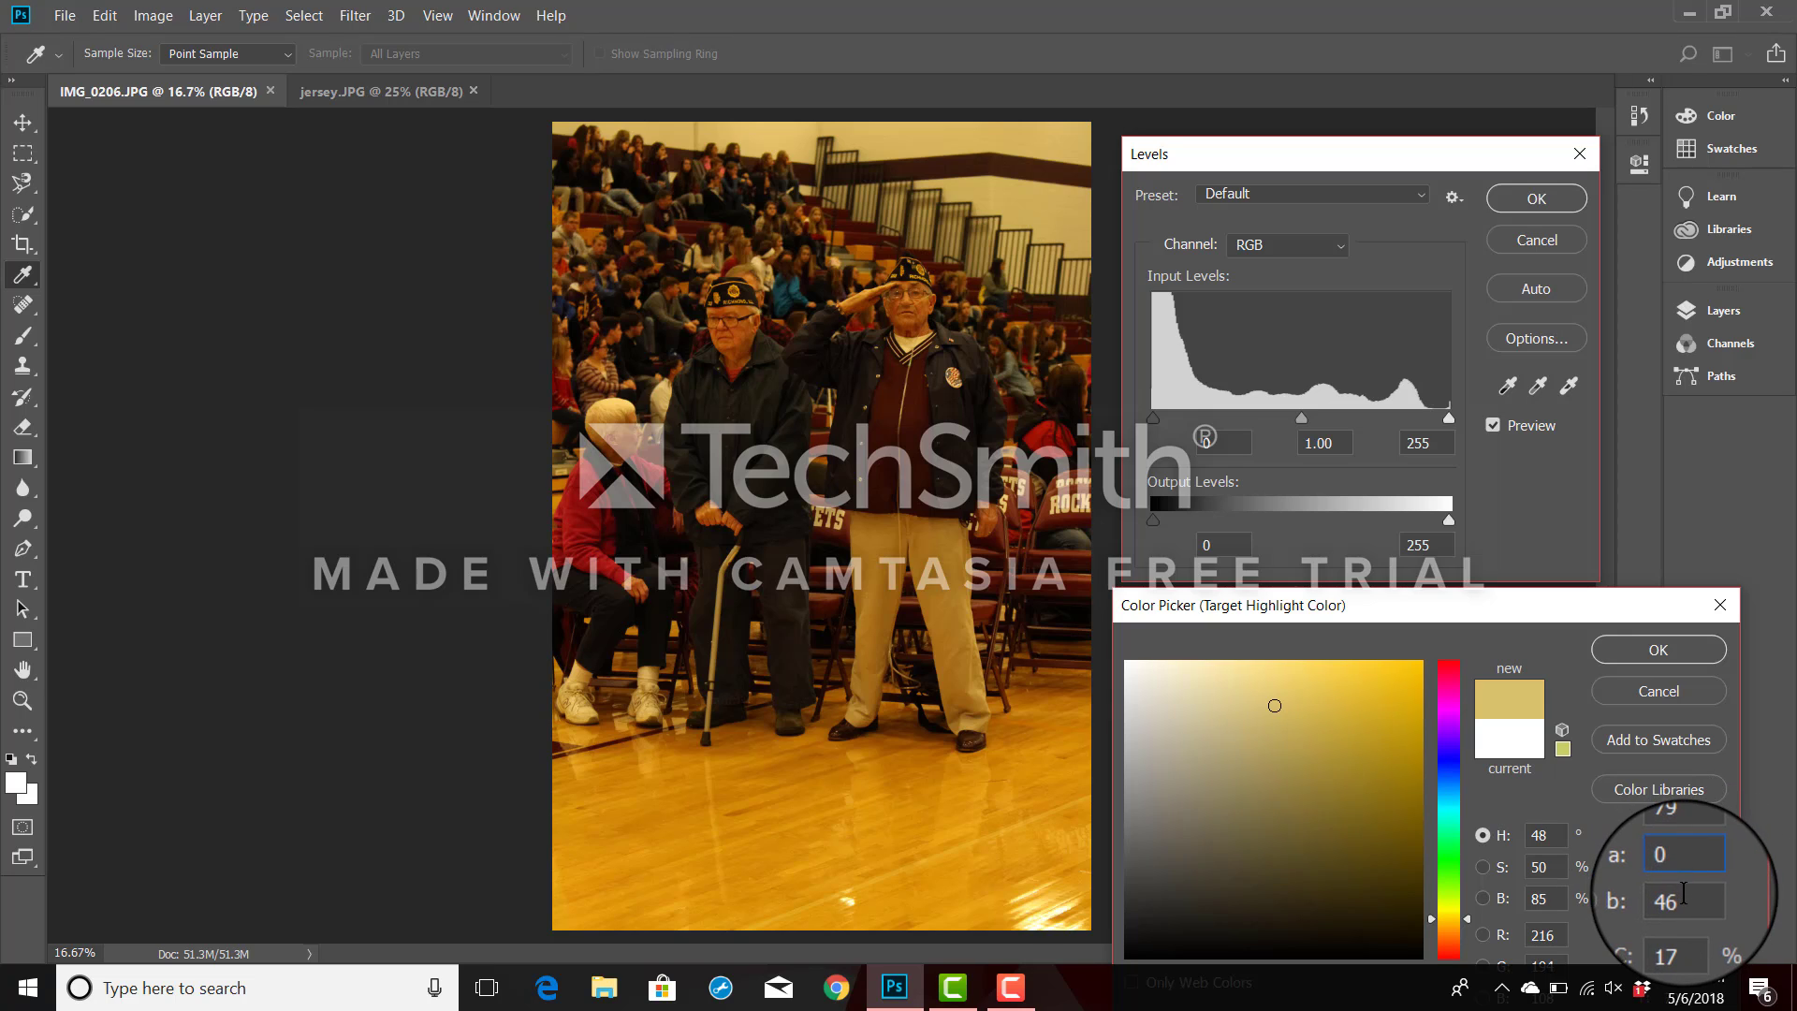
{"action": "key", "text": "Tab"}
{"action": "type", "text": "0"}
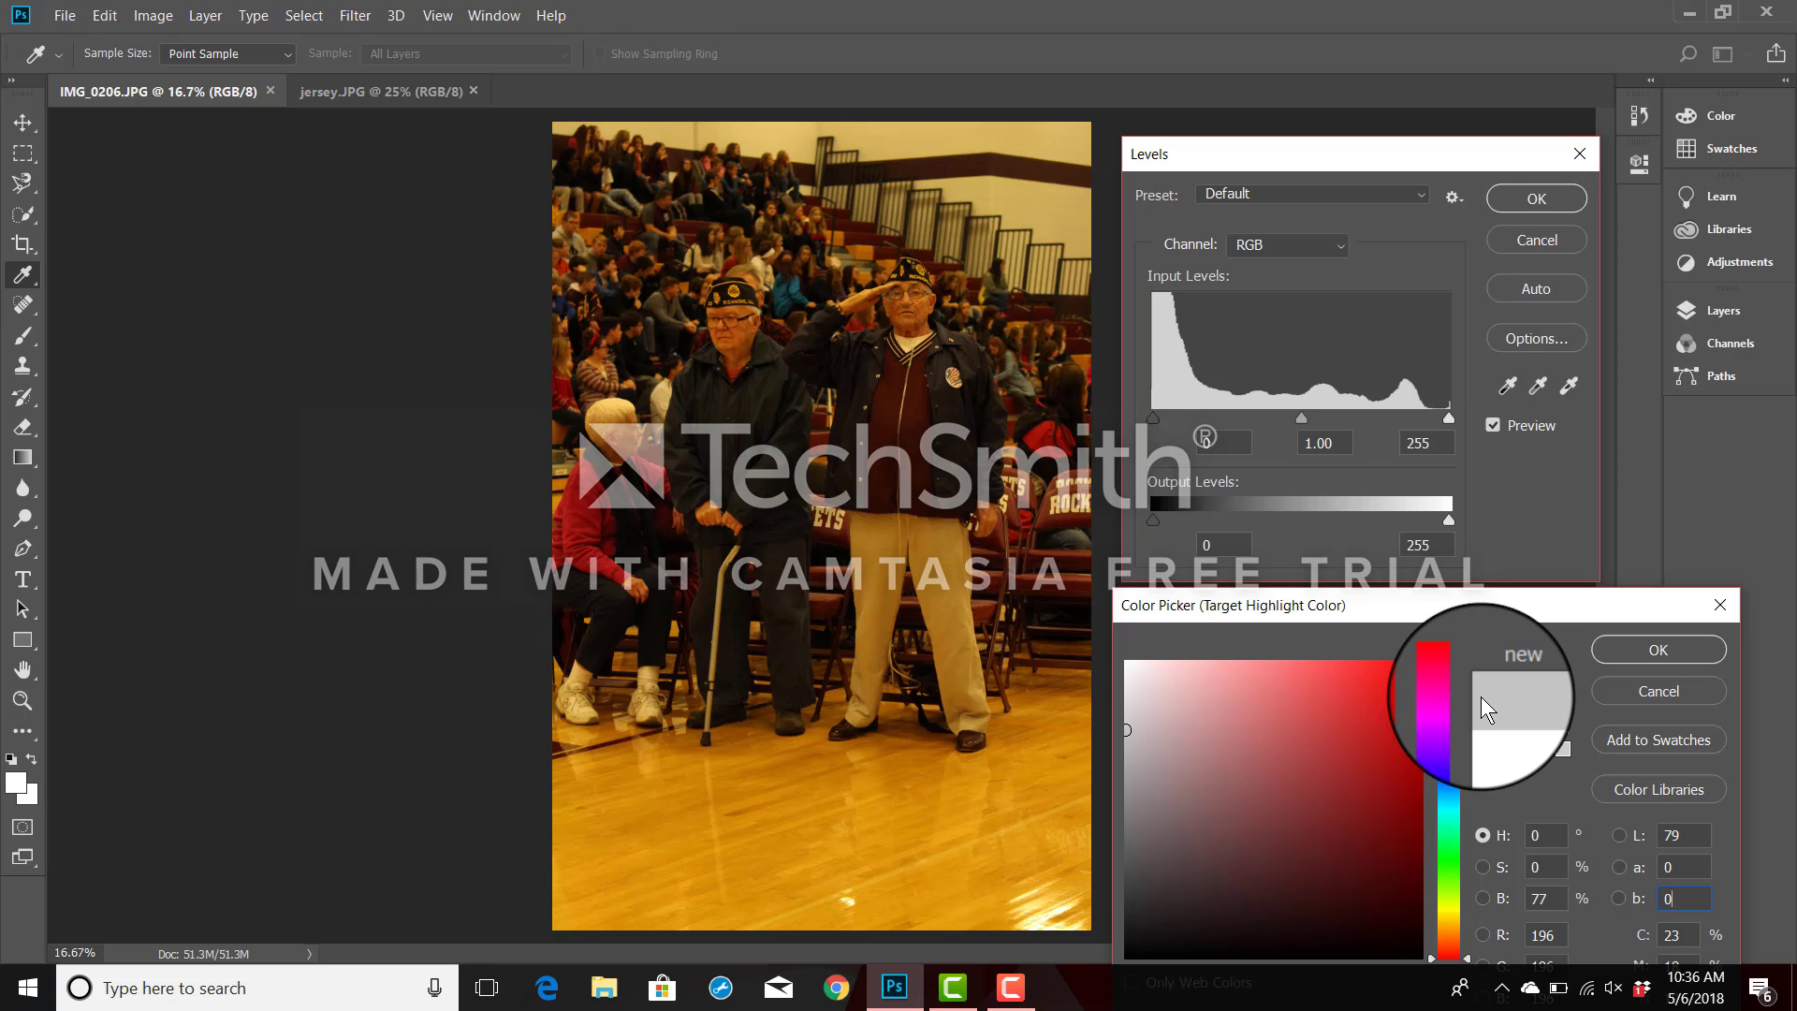
{"action": "left_click", "coordinate": [1668, 648]}
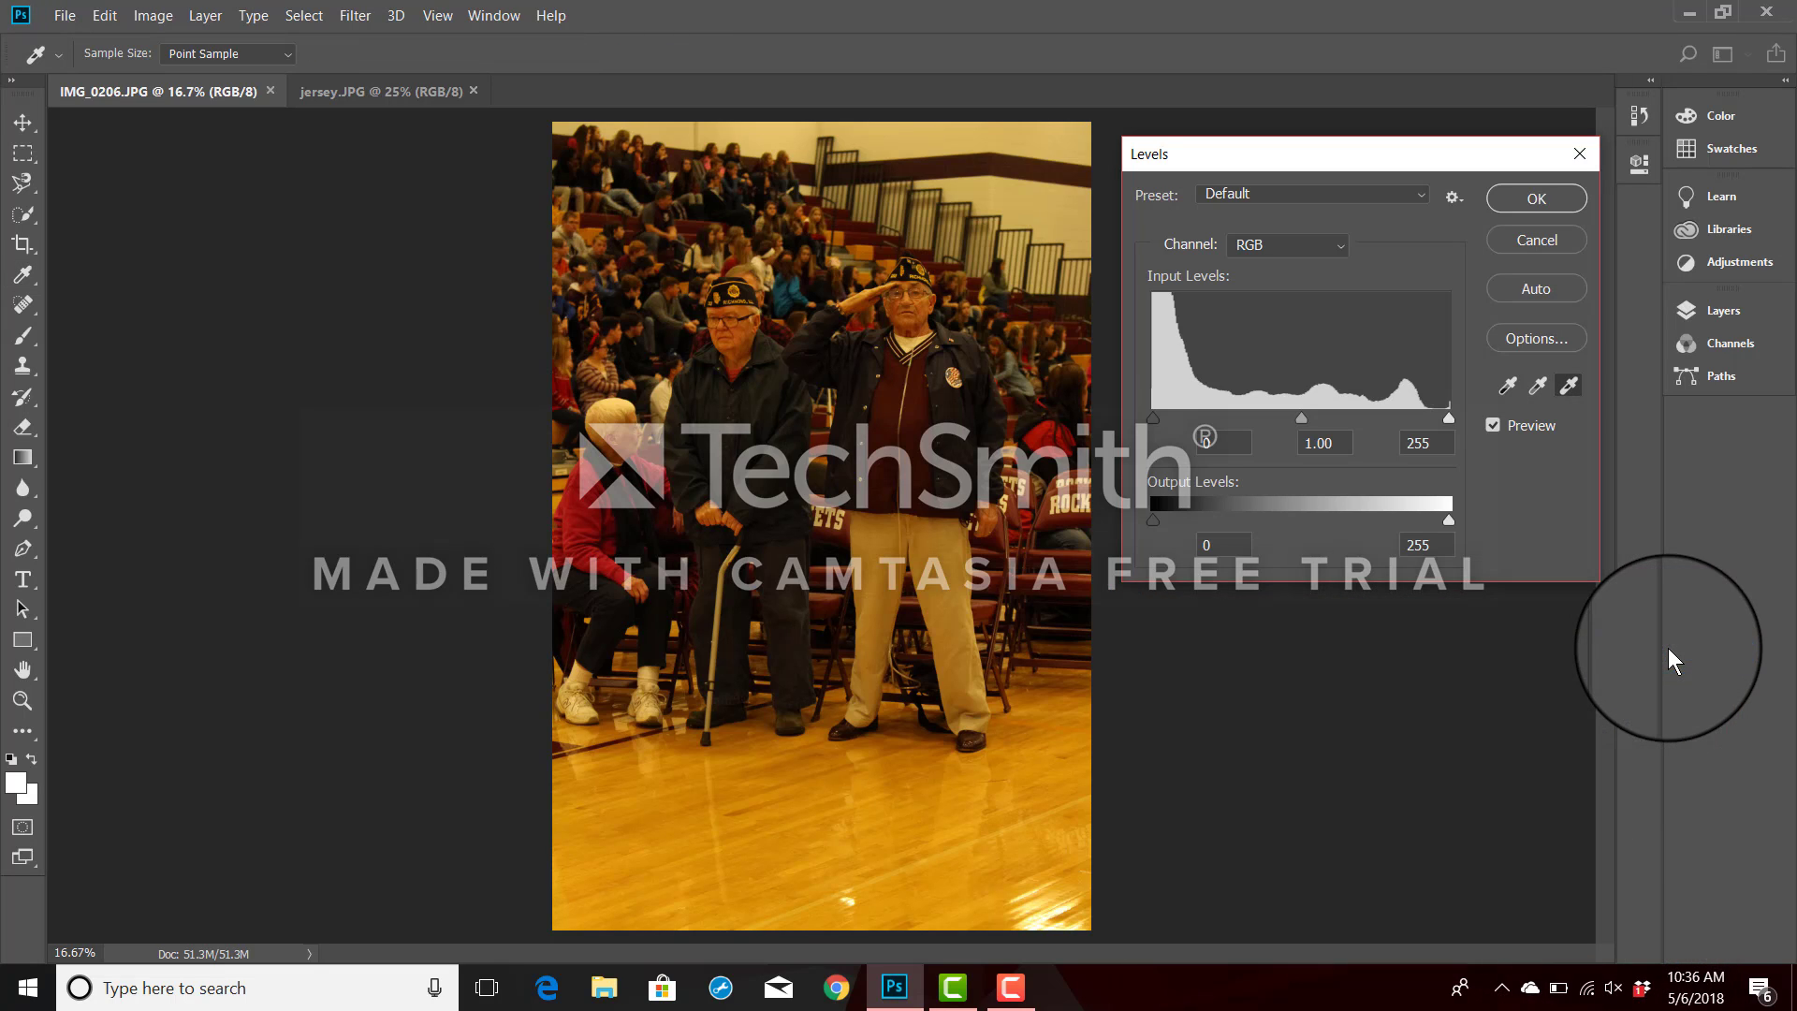
{"action": "left_click", "coordinate": [1072, 489]}
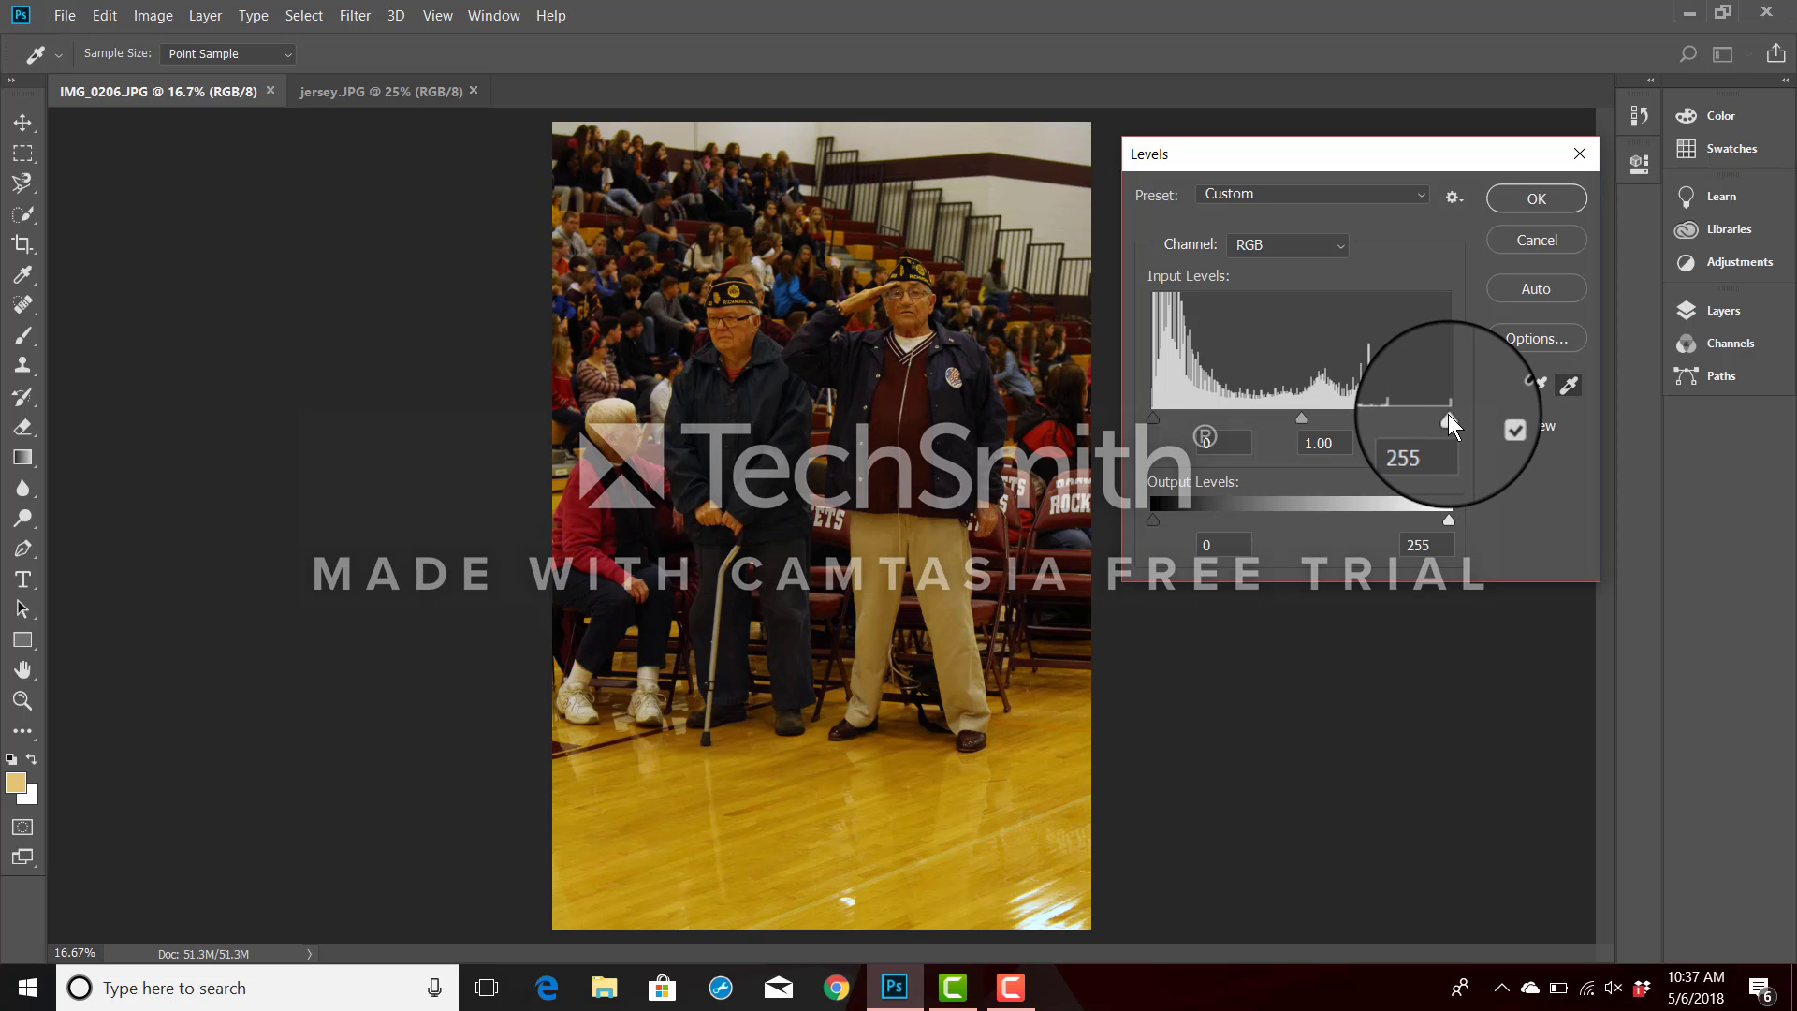
Set the white input level to 203 for the RGB channel and 235 for the Red channel.
{"action": "left_click_drag", "start_coordinate": [1449, 423], "coordinate": [1389, 415]}
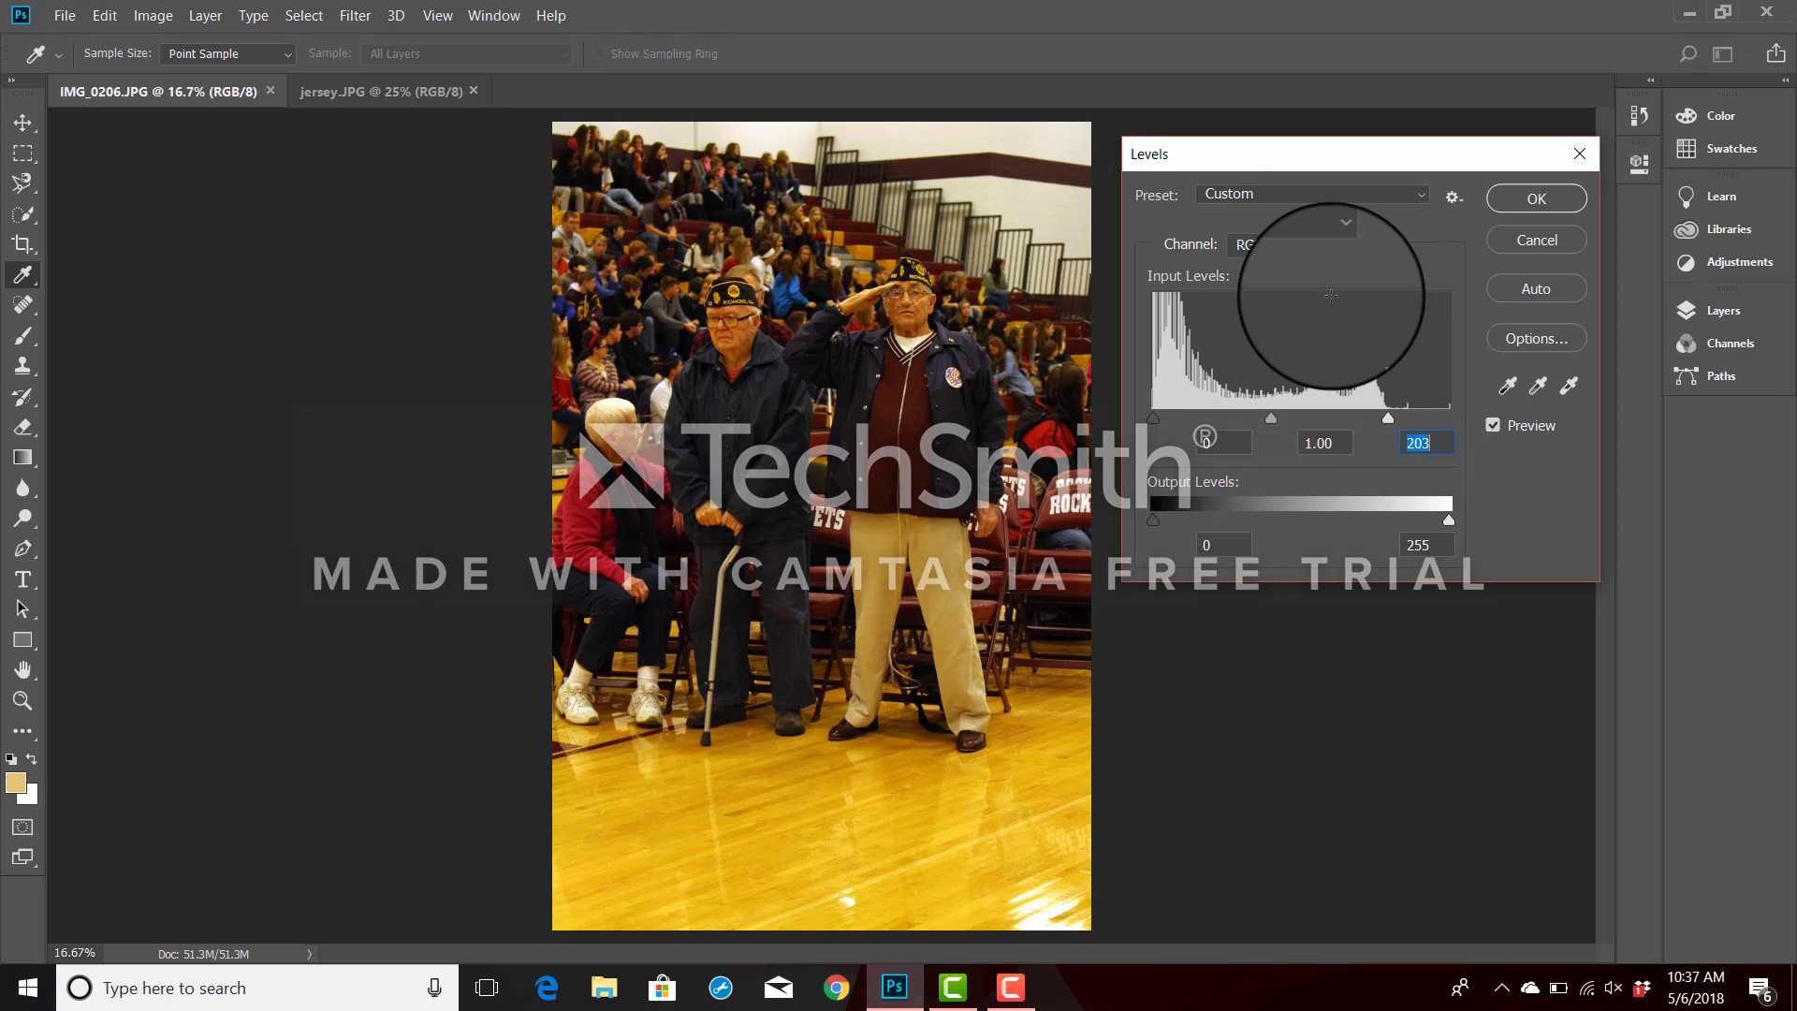
{"action": "left_click", "coordinate": [1339, 243]}
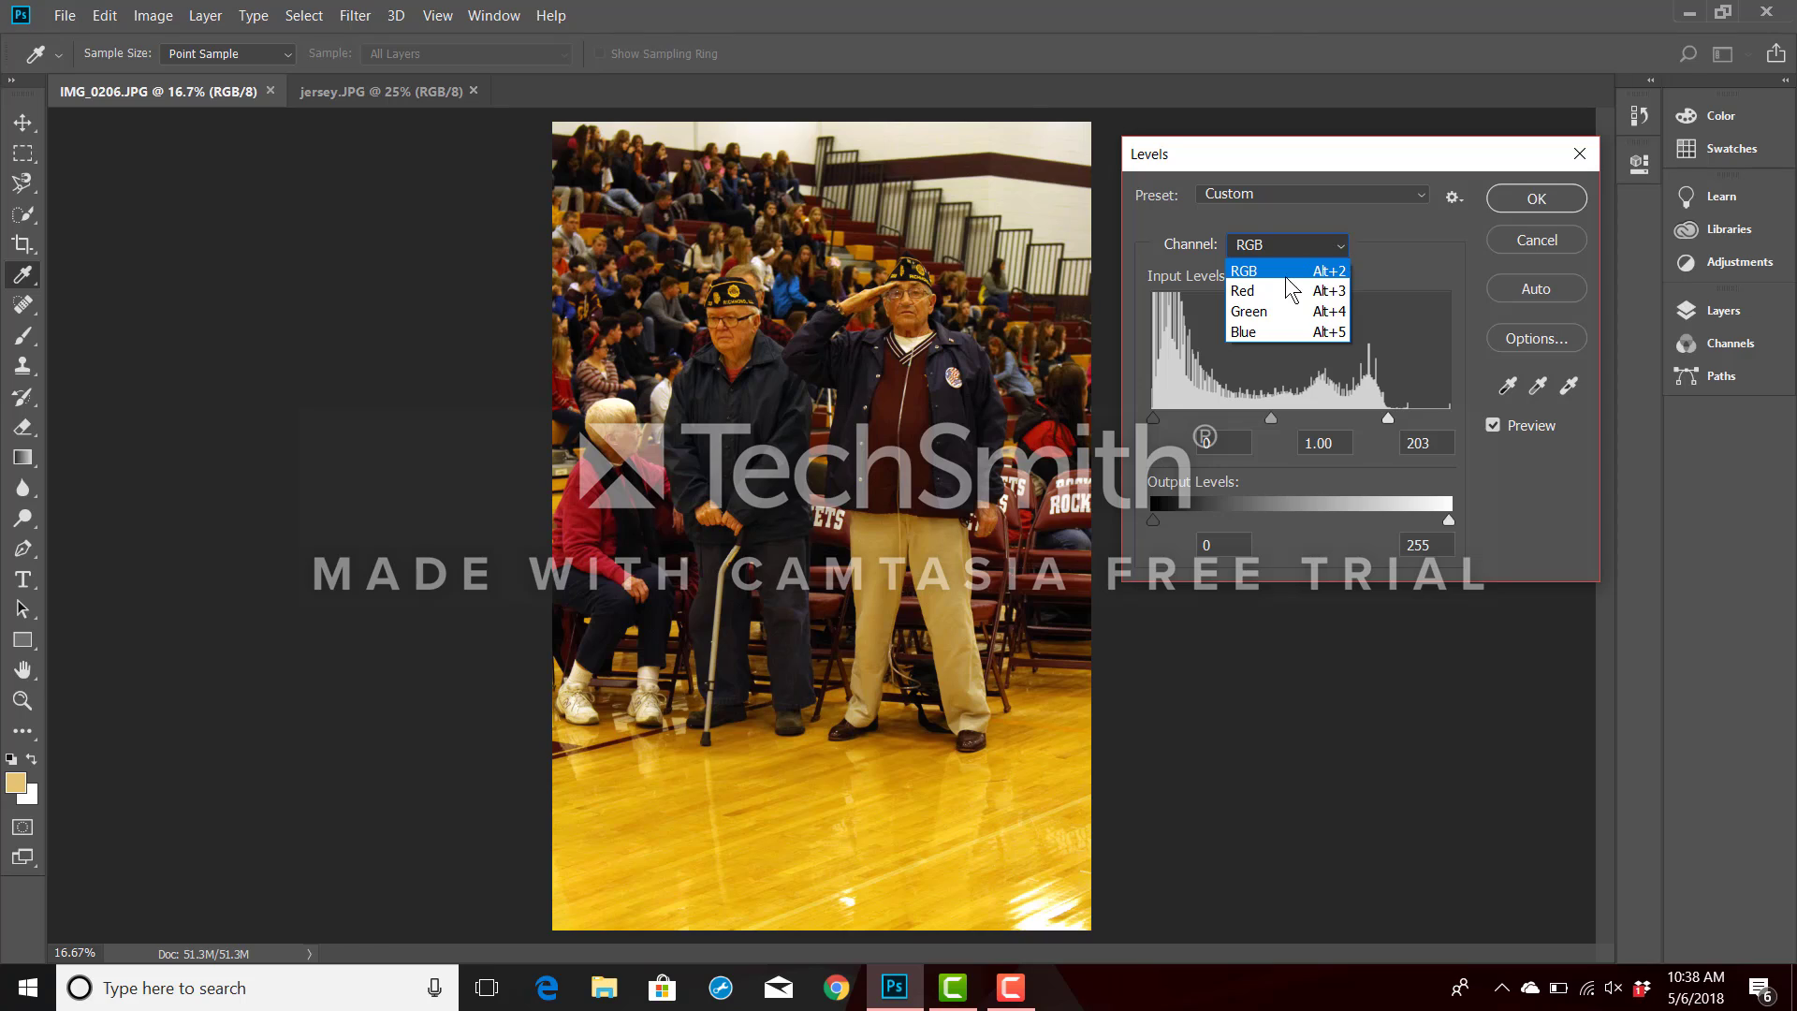
{"action": "left_click", "coordinate": [1275, 291]}
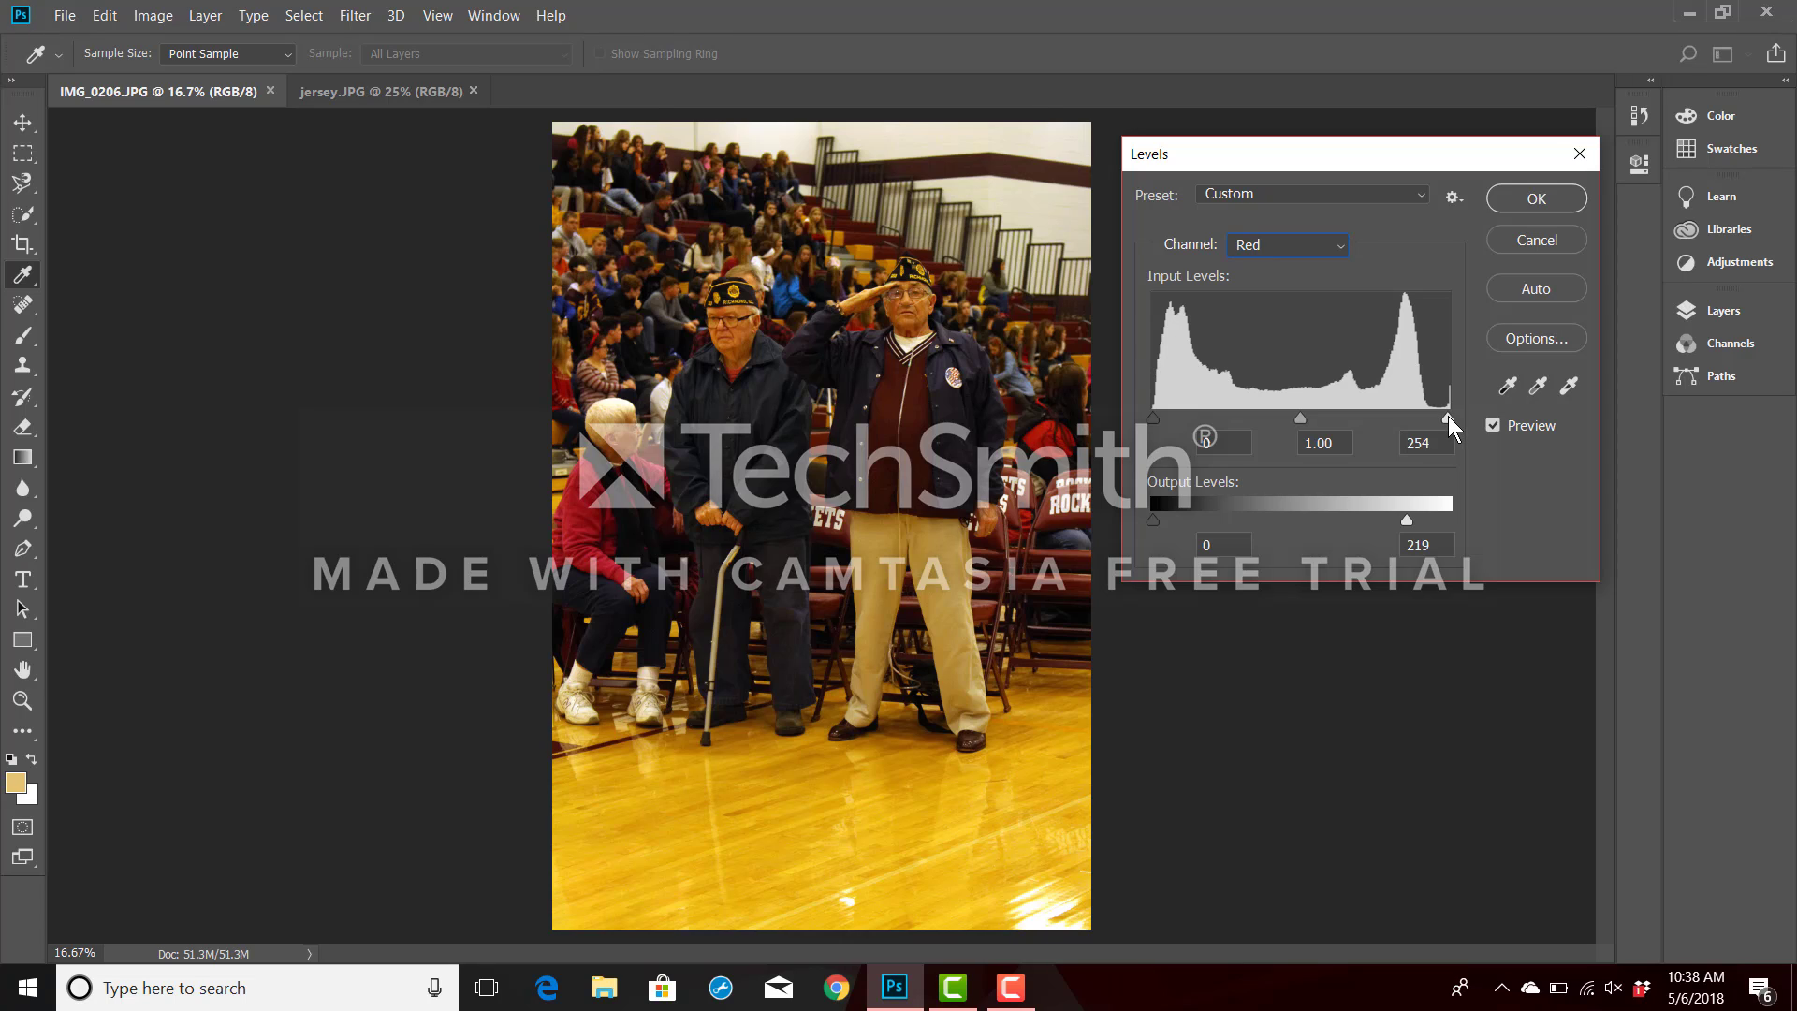
{"action": "left_click_drag", "start_coordinate": [1448, 426], "coordinate": [1418, 417]}
{"action": "left_click", "coordinate": [1424, 418]}
Set the Blue channel's white input level to 118 and midtone to 0.94, and apply Levels, saving the target colors as defaults.
{"action": "left_click", "coordinate": [1339, 247]}
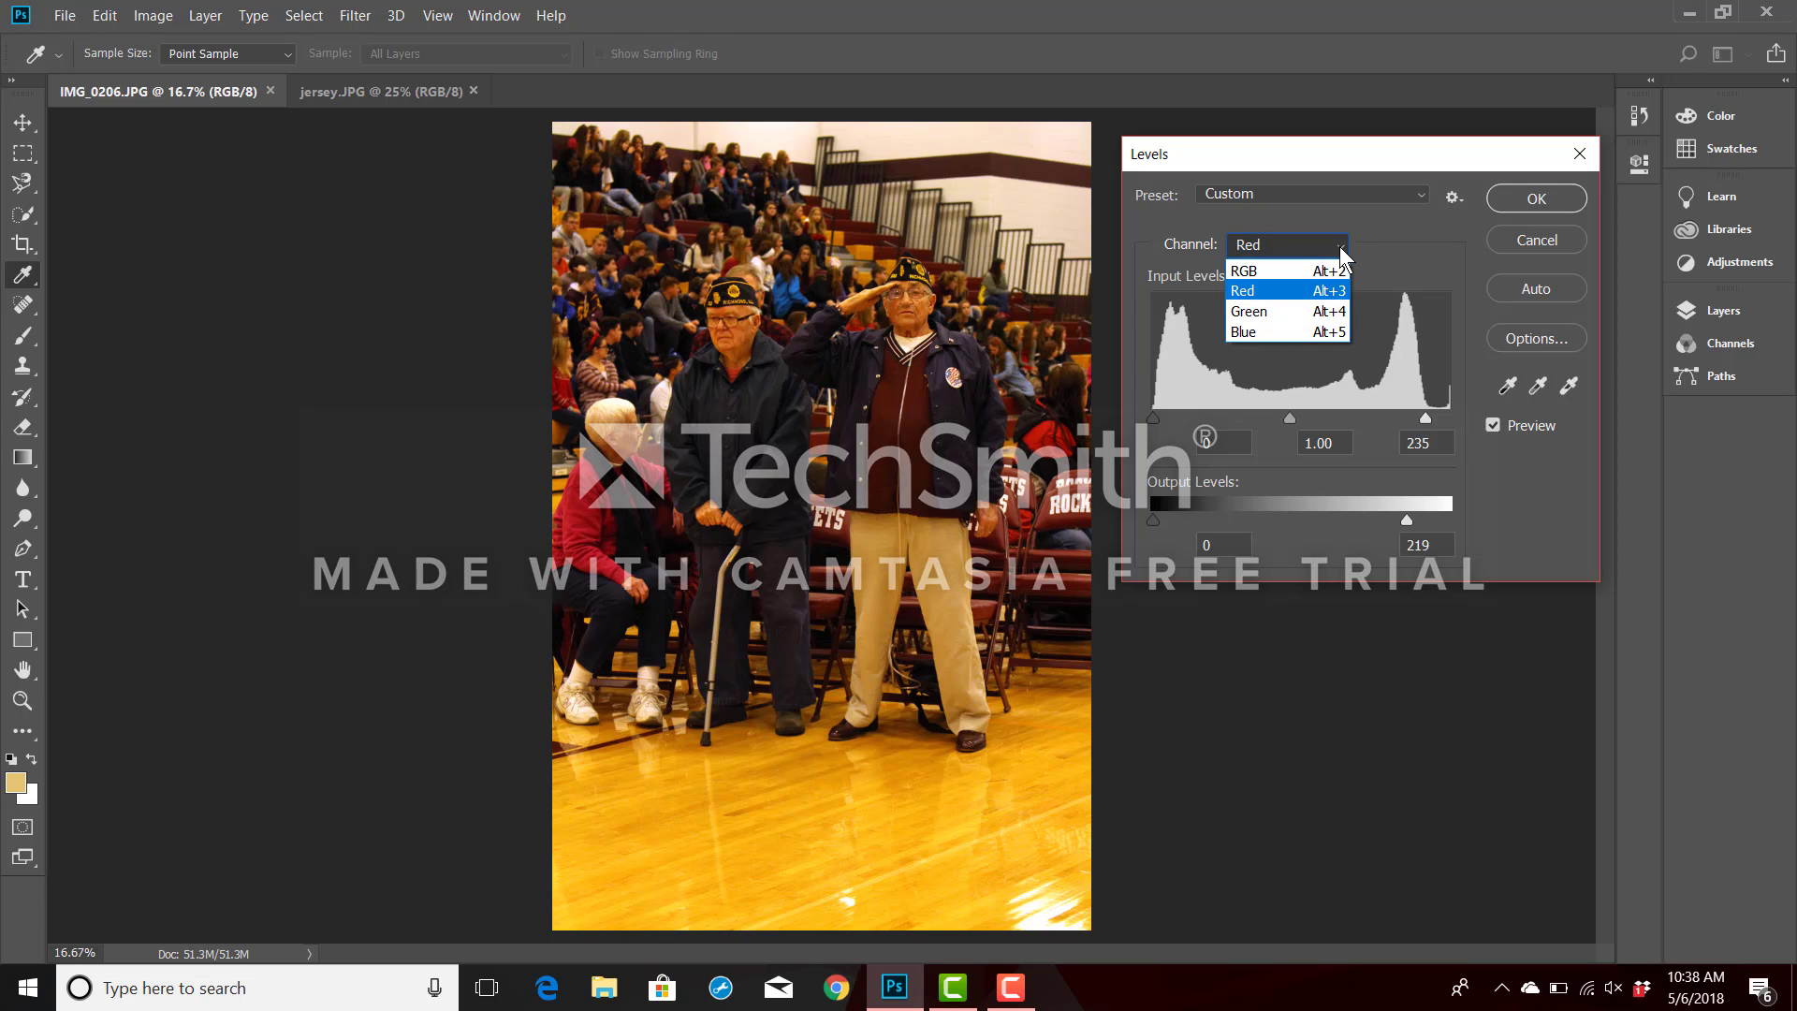
{"action": "left_click", "coordinate": [1297, 331]}
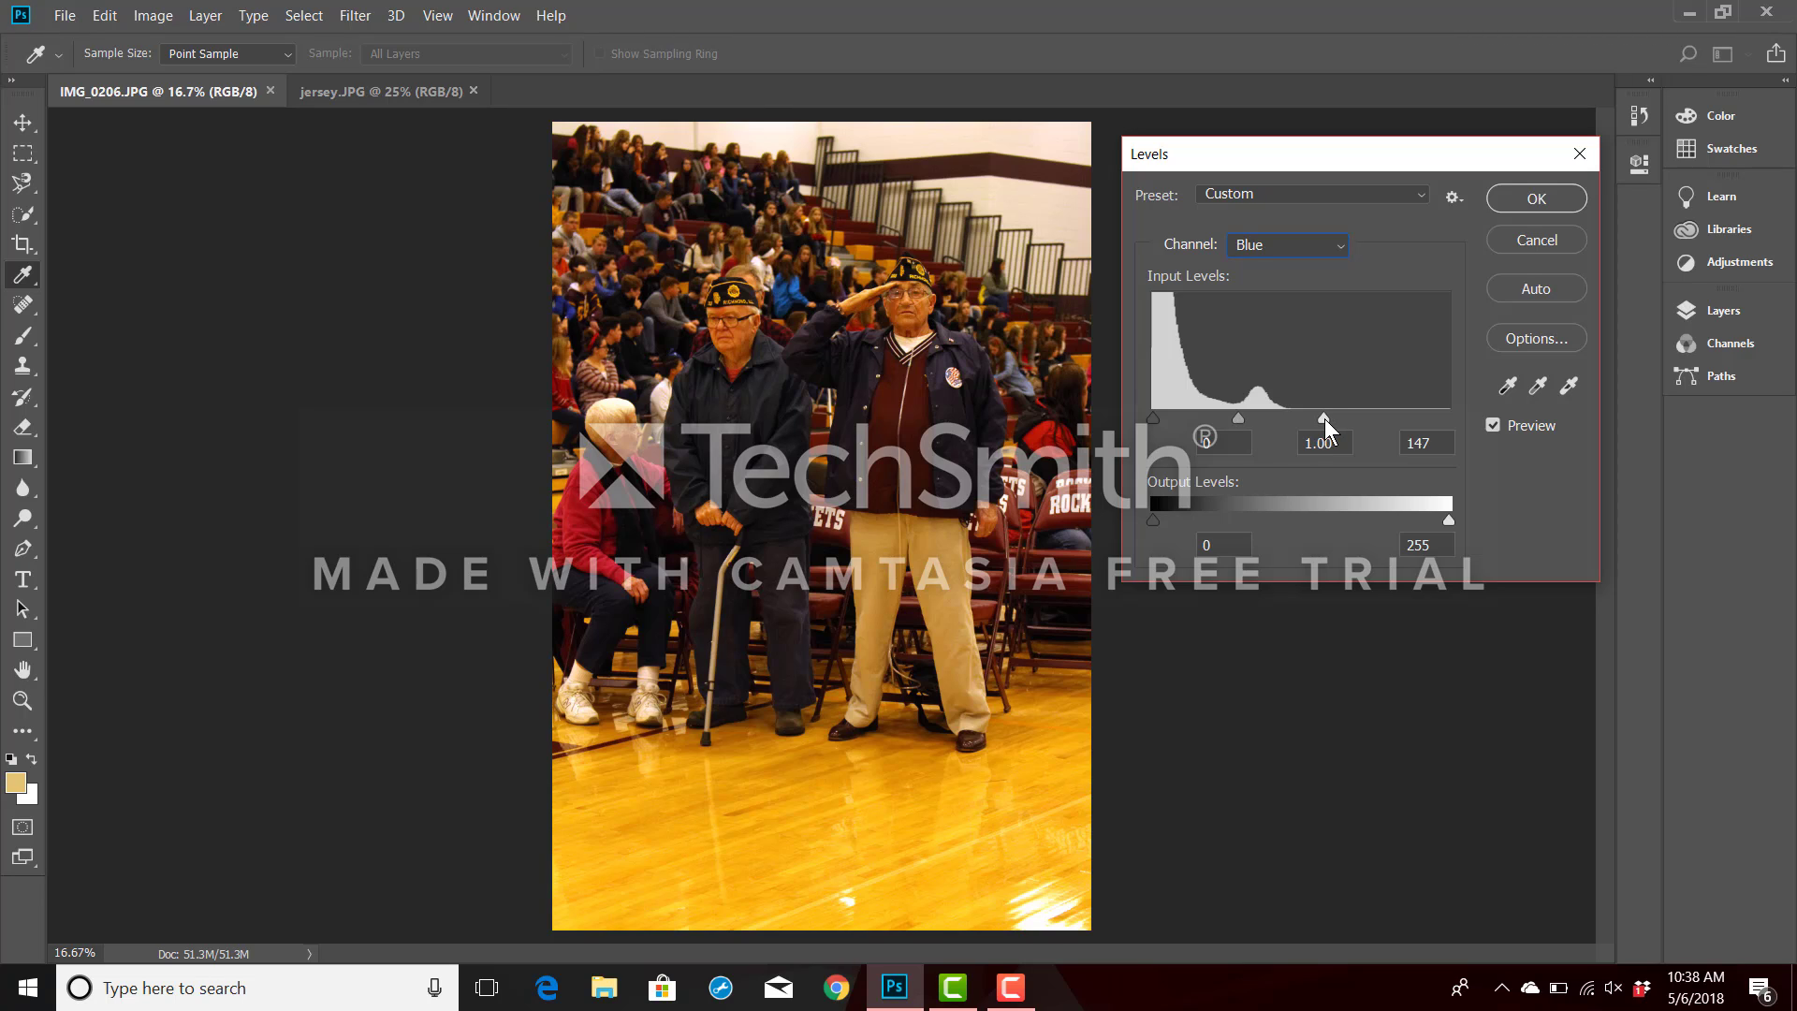
{"action": "left_click_drag", "start_coordinate": [1317, 418], "coordinate": [1290, 418]}
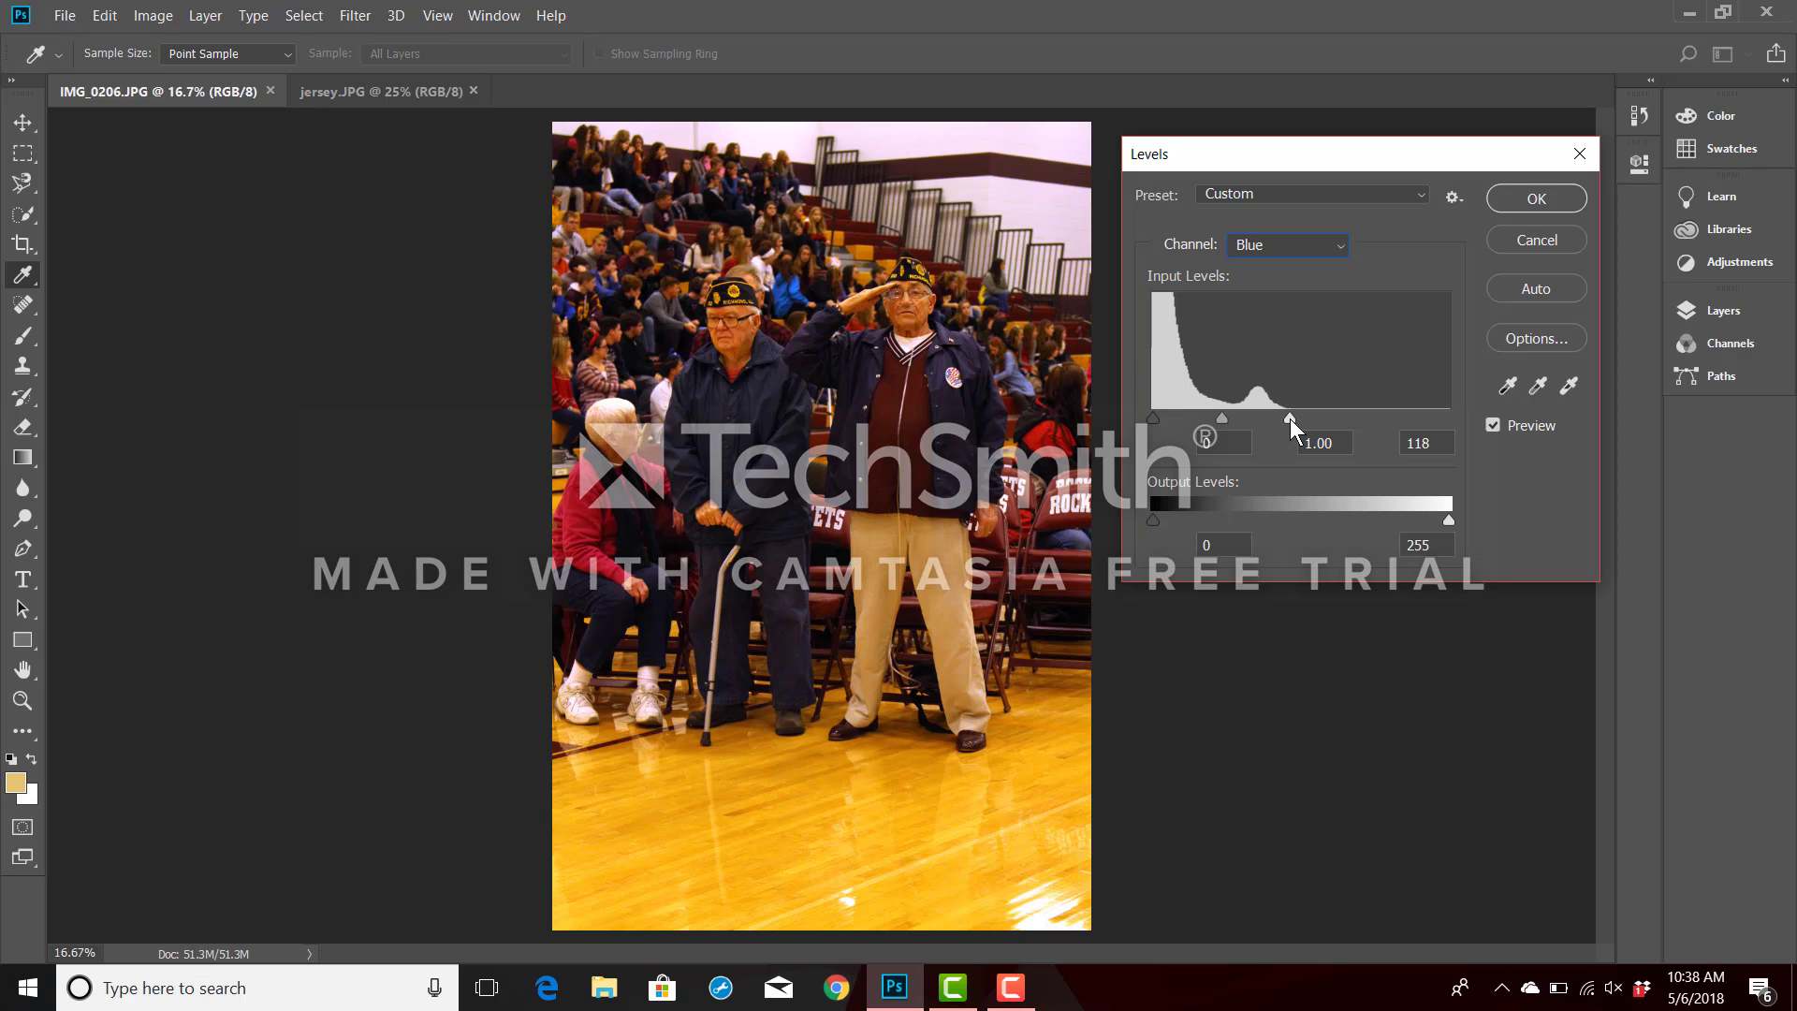
{"action": "key", "text": "Tab"}
{"action": "mouse_move", "coordinate": [1220, 417]}
{"action": "left_mouse_down"}
{"action": "mouse_move", "coordinate": [1181, 410]}
{"action": "mouse_move", "coordinate": [1224, 411]}
{"action": "left_mouse_up"}
{"action": "left_click", "coordinate": [1224, 411]}
{"action": "left_click", "coordinate": [1538, 198]}
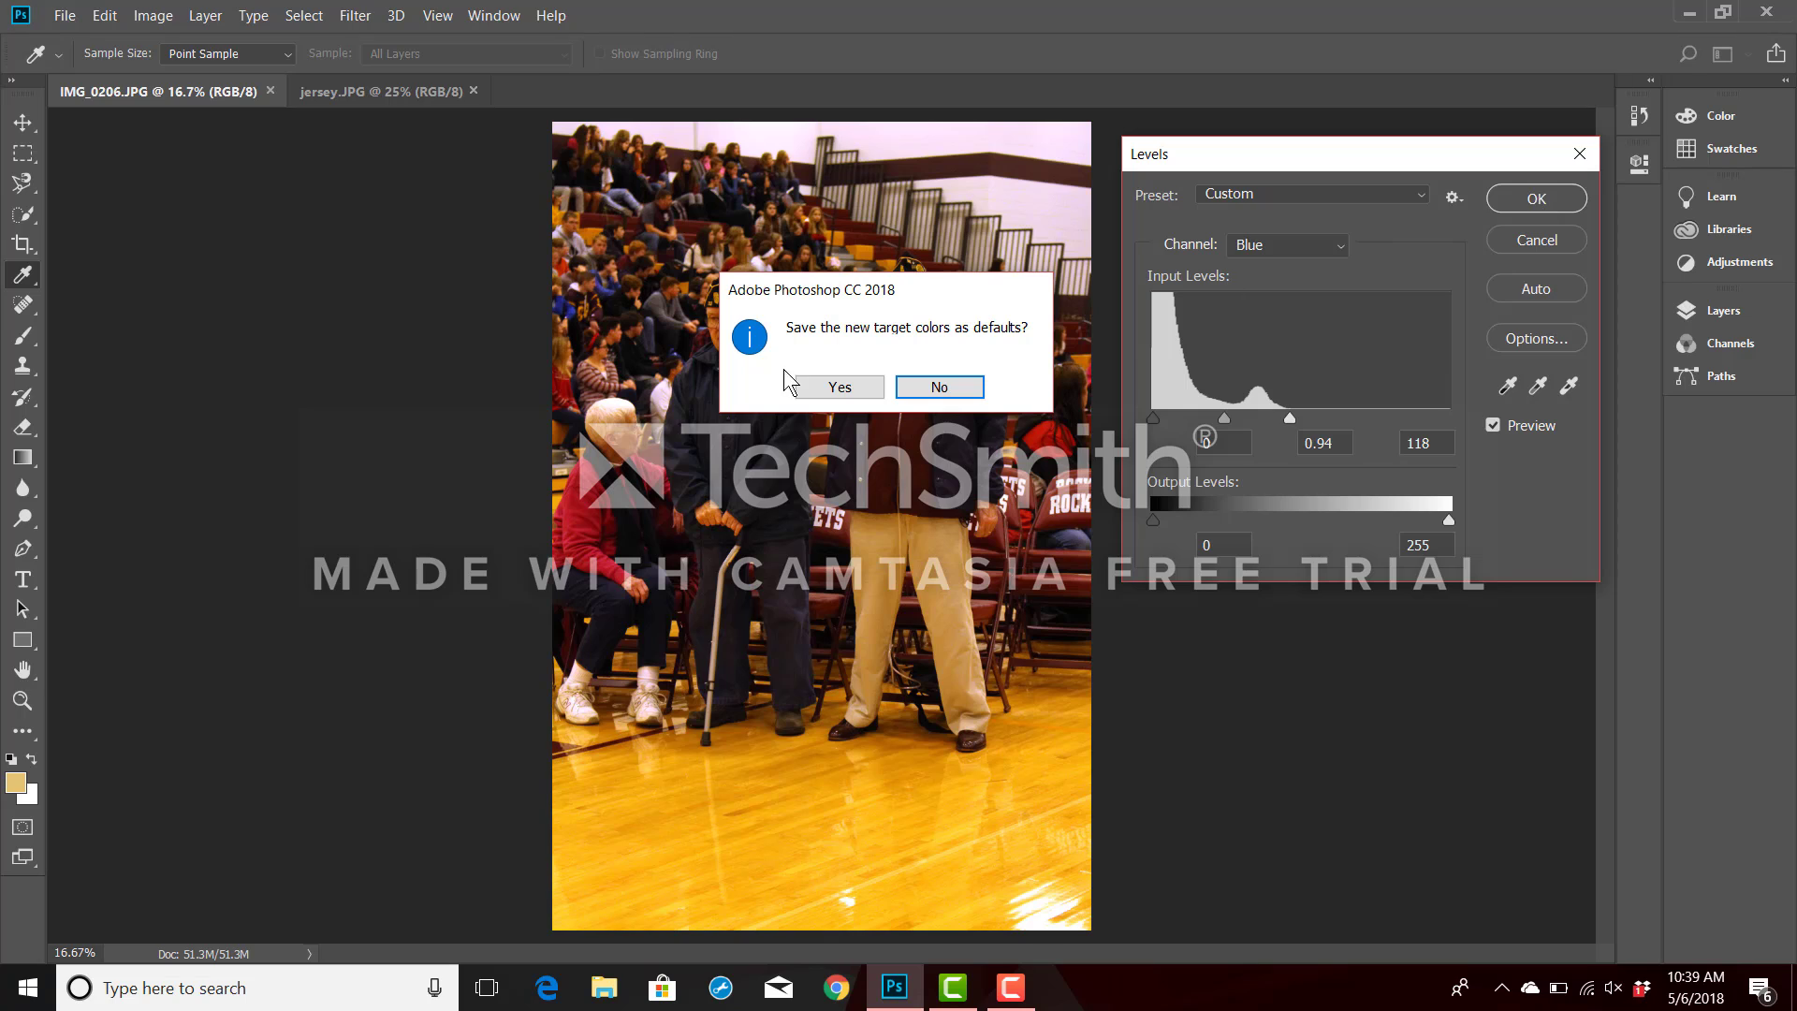
{"action": "left_click", "coordinate": [840, 387]}
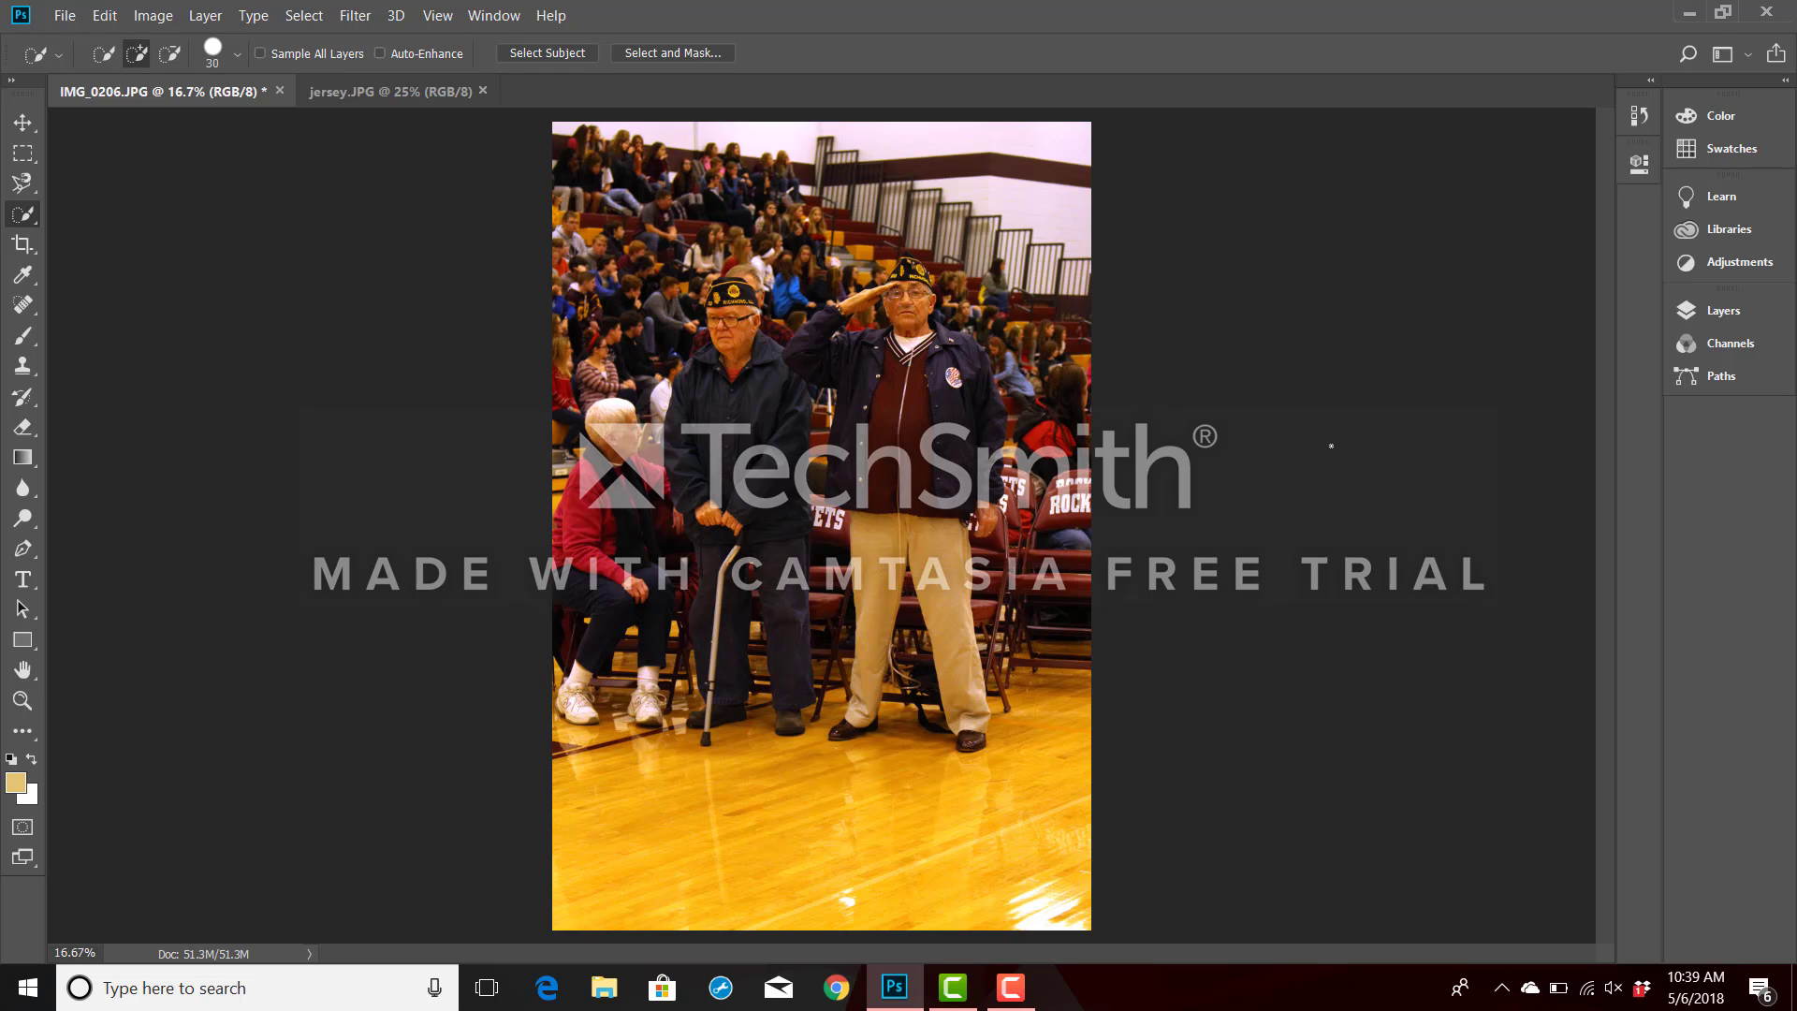
Save the corrected photo in Pictures as a JPEG named marshall.wbe with quality 8 and Baseline ("Standard") format.
{"action": "left_click", "coordinate": [62, 16]}
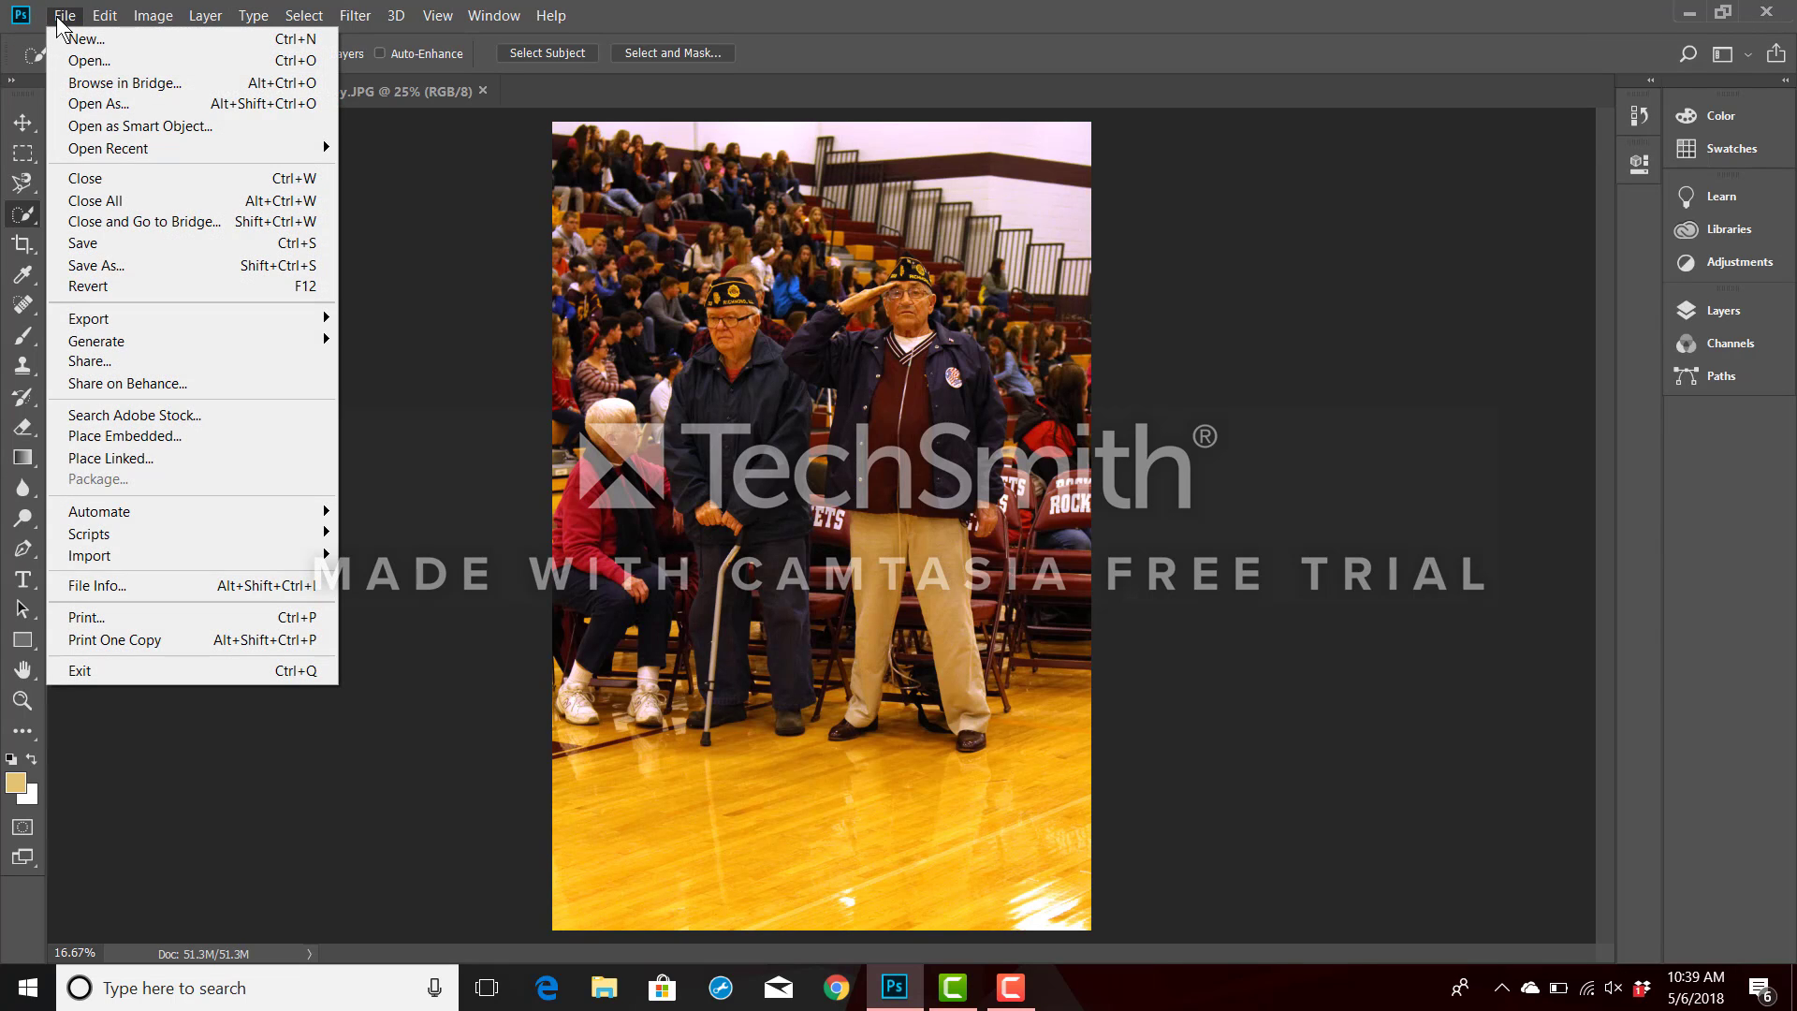
{"action": "left_click", "coordinate": [79, 266]}
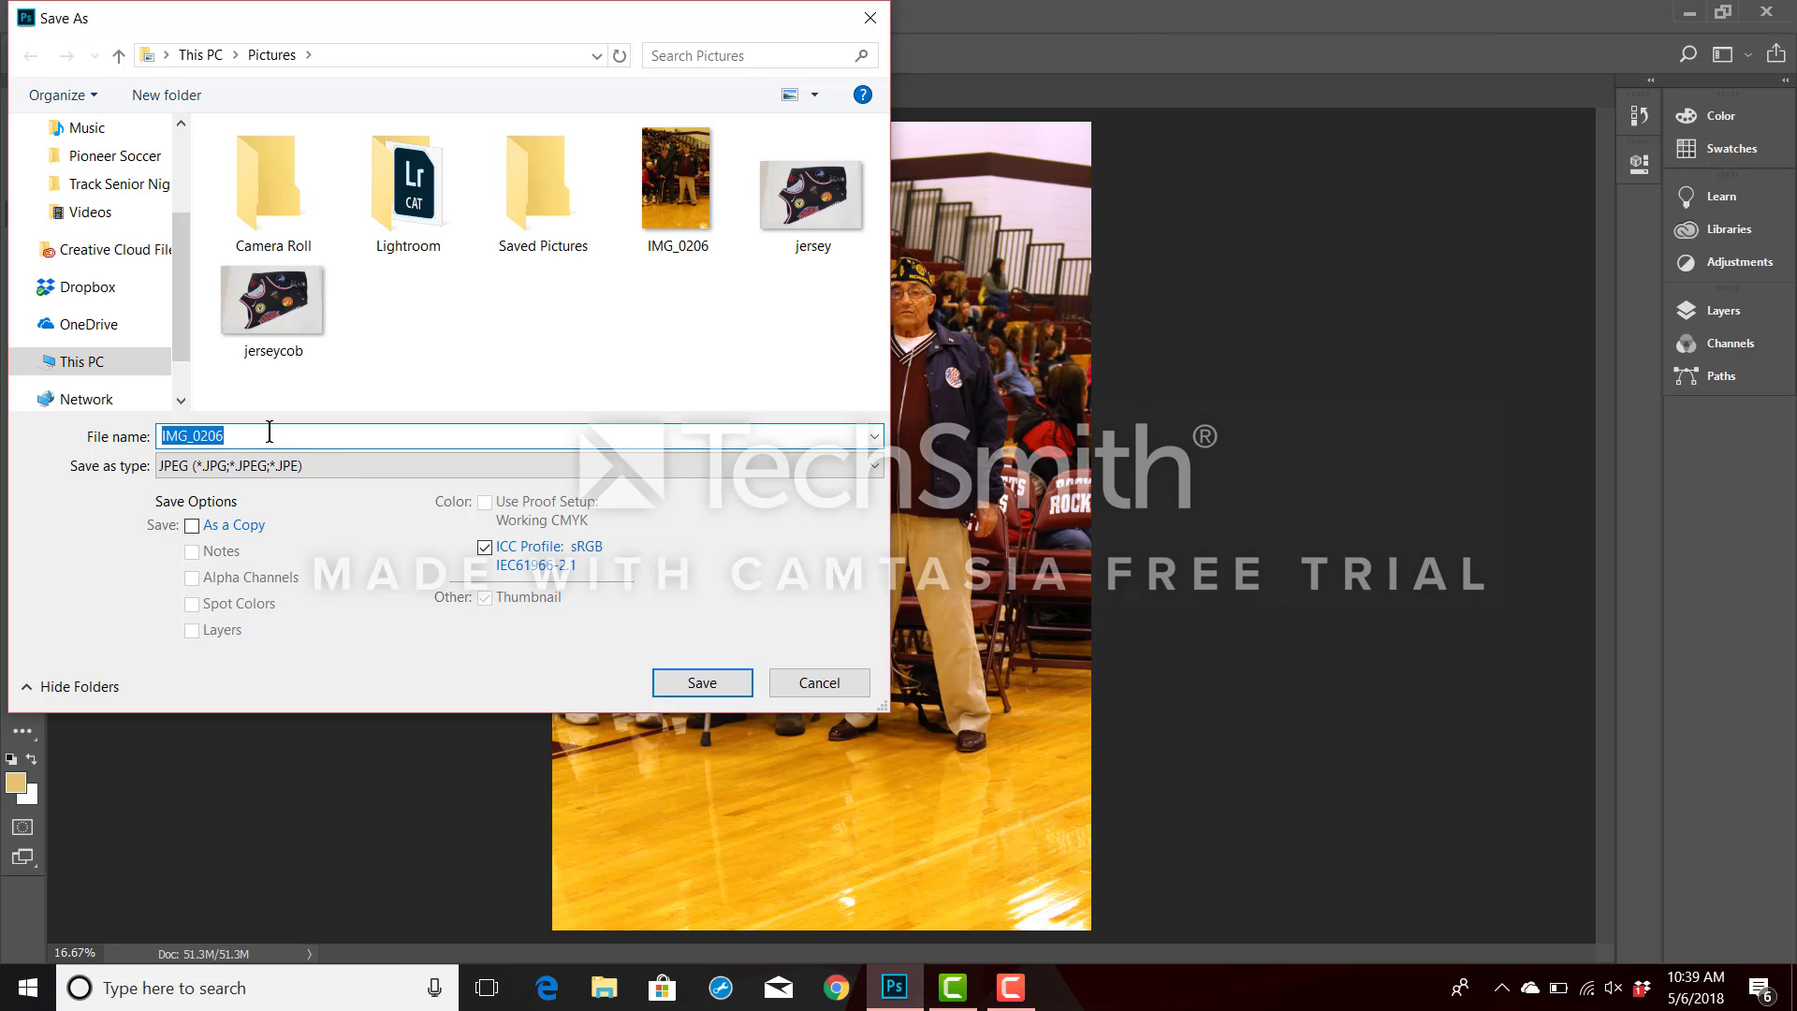
{"action": "left_click_drag", "start_coordinate": [269, 432], "coordinate": [160, 440]}
{"action": "type", "text": "marshall.wbe"}
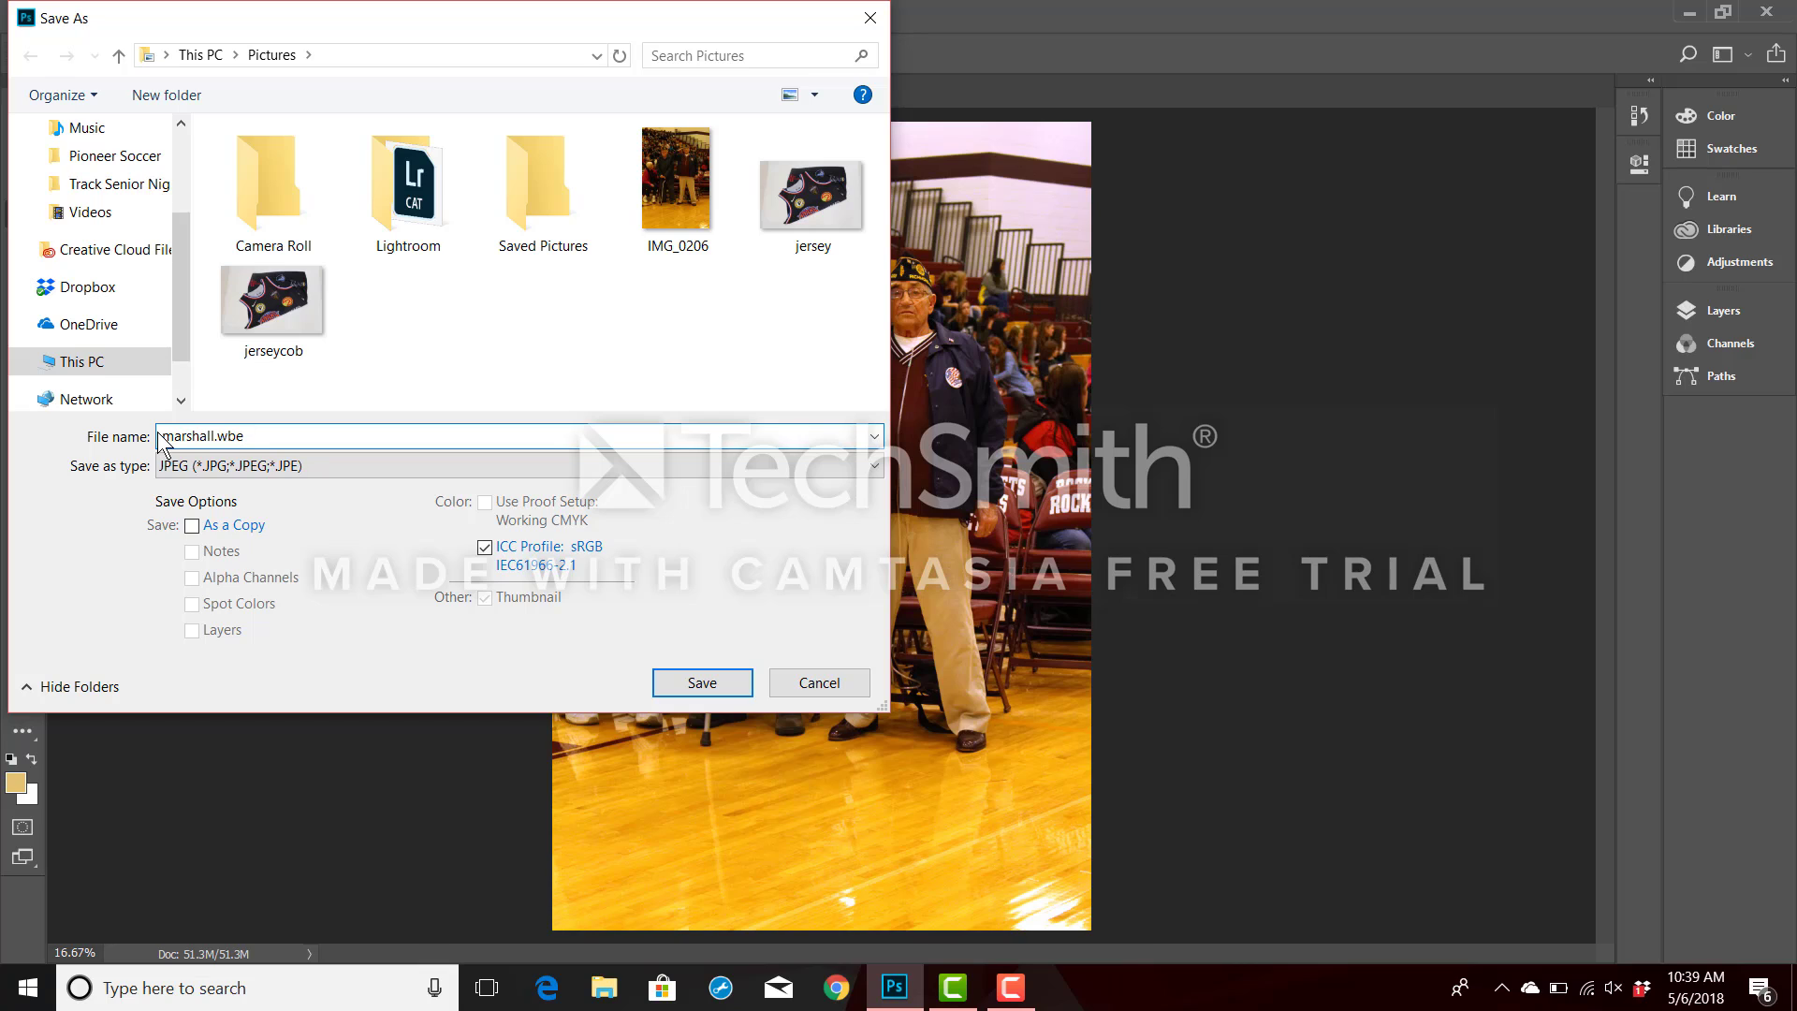
{"action": "left_click", "coordinate": [692, 682]}
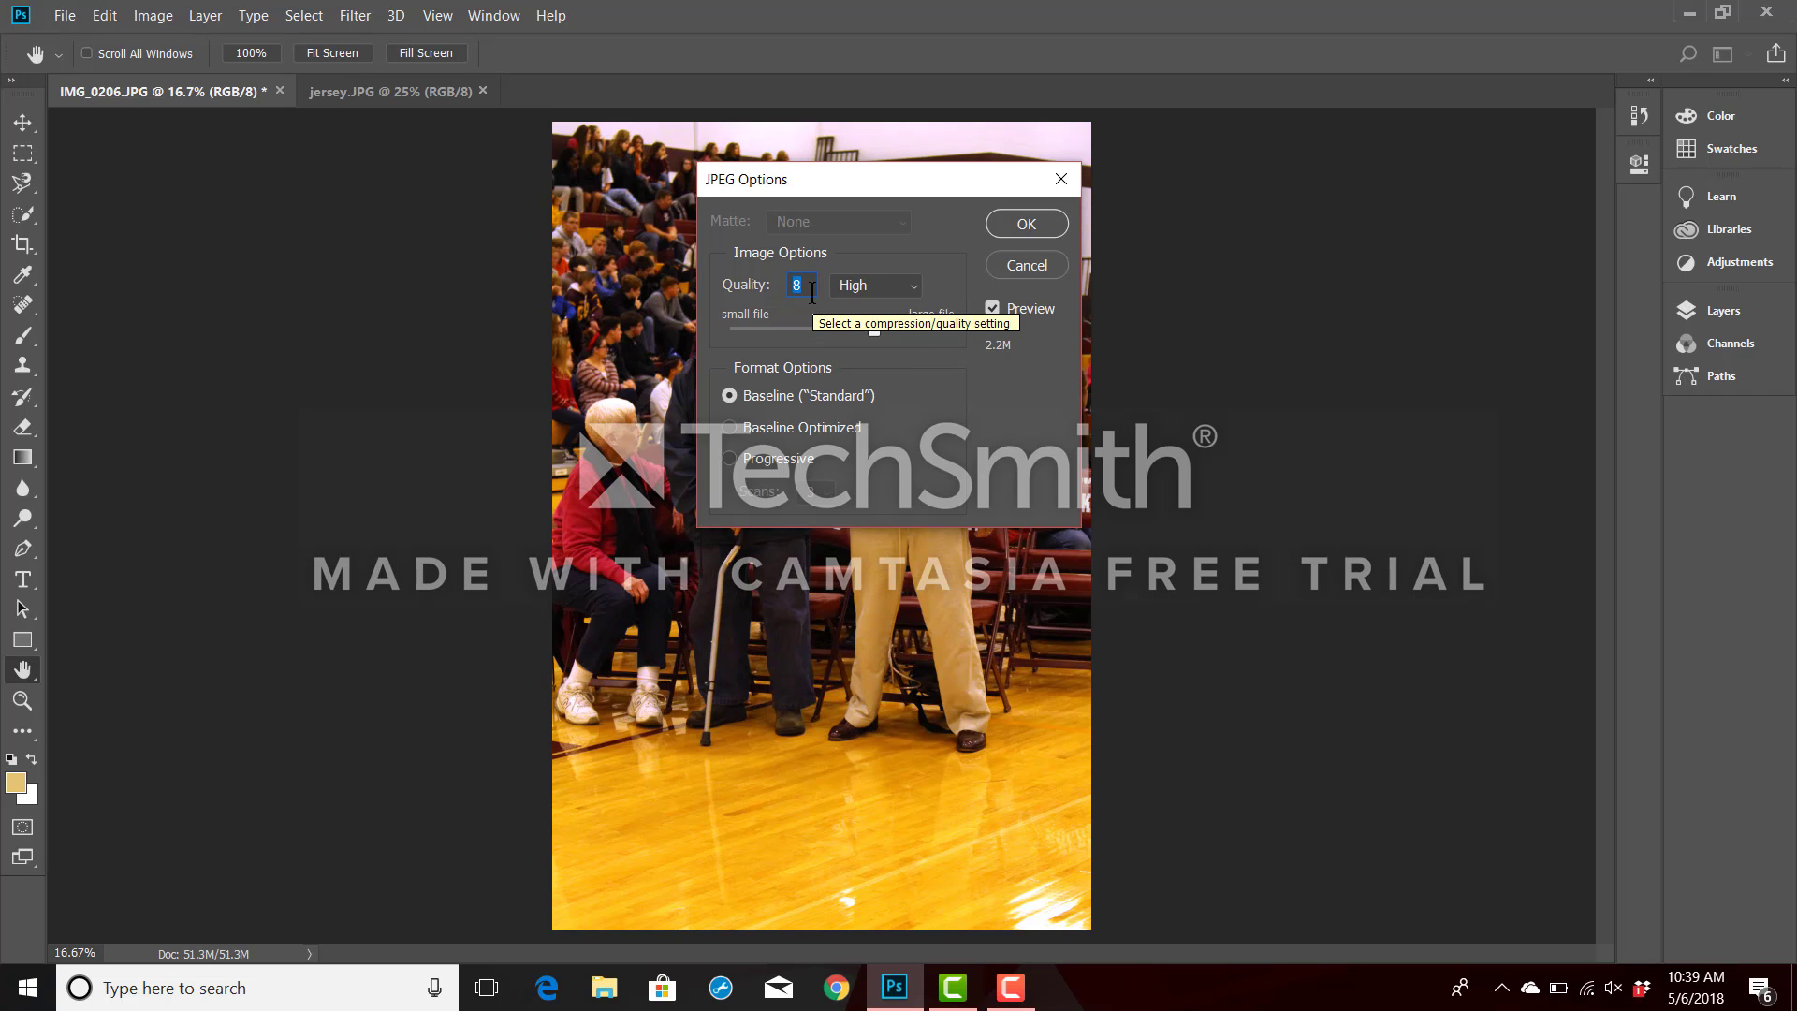
{"action": "left_click", "coordinate": [1028, 224]}
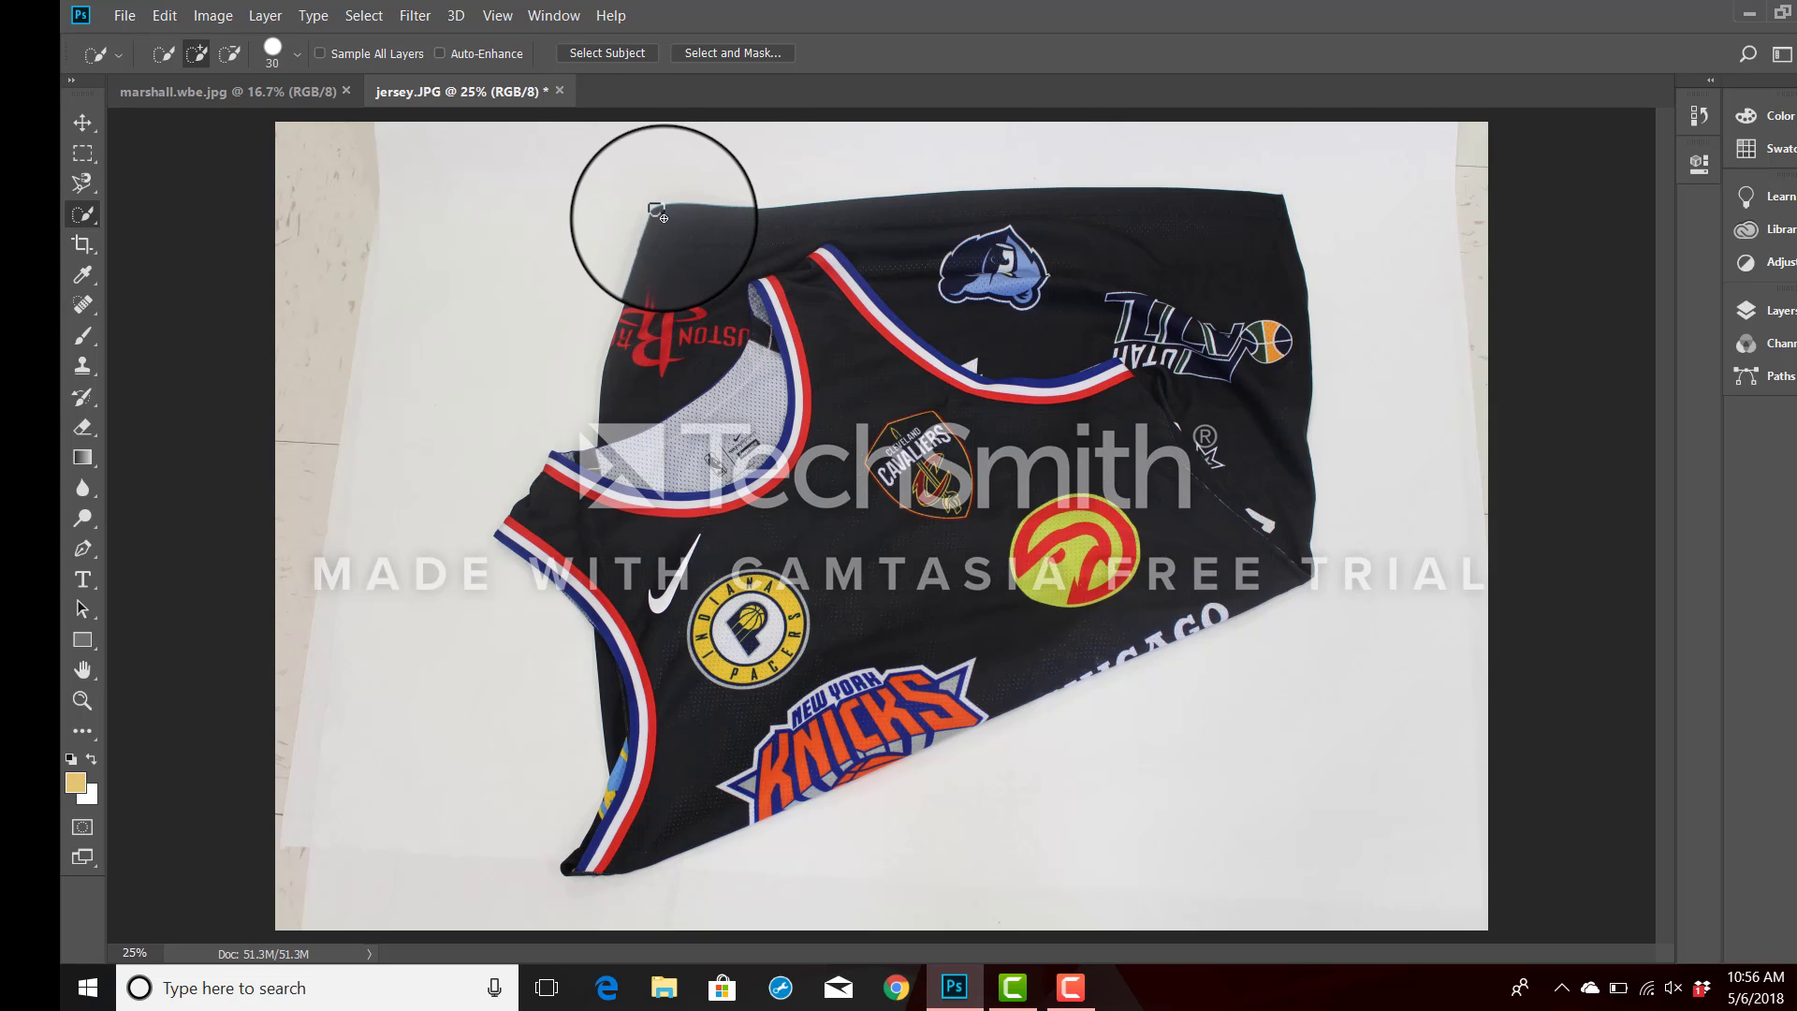
Quick-select the whole jersey in jersey.JPG, including the Knicks and Chicago logos and the collar edge, cleaning up the lower edge.
{"action": "mouse_move", "coordinate": [662, 213]}
{"action": "left_mouse_down"}
{"action": "mouse_move", "coordinate": [692, 251]}
{"action": "mouse_move", "coordinate": [913, 295]}
{"action": "mouse_move", "coordinate": [1047, 253]}
{"action": "mouse_move", "coordinate": [1087, 286]}
{"action": "mouse_move", "coordinate": [1252, 335]}
{"action": "mouse_move", "coordinate": [1263, 348]}
{"action": "mouse_move", "coordinate": [1240, 334]}
{"action": "mouse_move", "coordinate": [1207, 377]}
{"action": "mouse_move", "coordinate": [1237, 472]}
{"action": "mouse_move", "coordinate": [1135, 521]}
{"action": "mouse_move", "coordinate": [1094, 502]}
{"action": "mouse_move", "coordinate": [1019, 566]}
{"action": "mouse_move", "coordinate": [1031, 588]}
{"action": "left_mouse_up"}
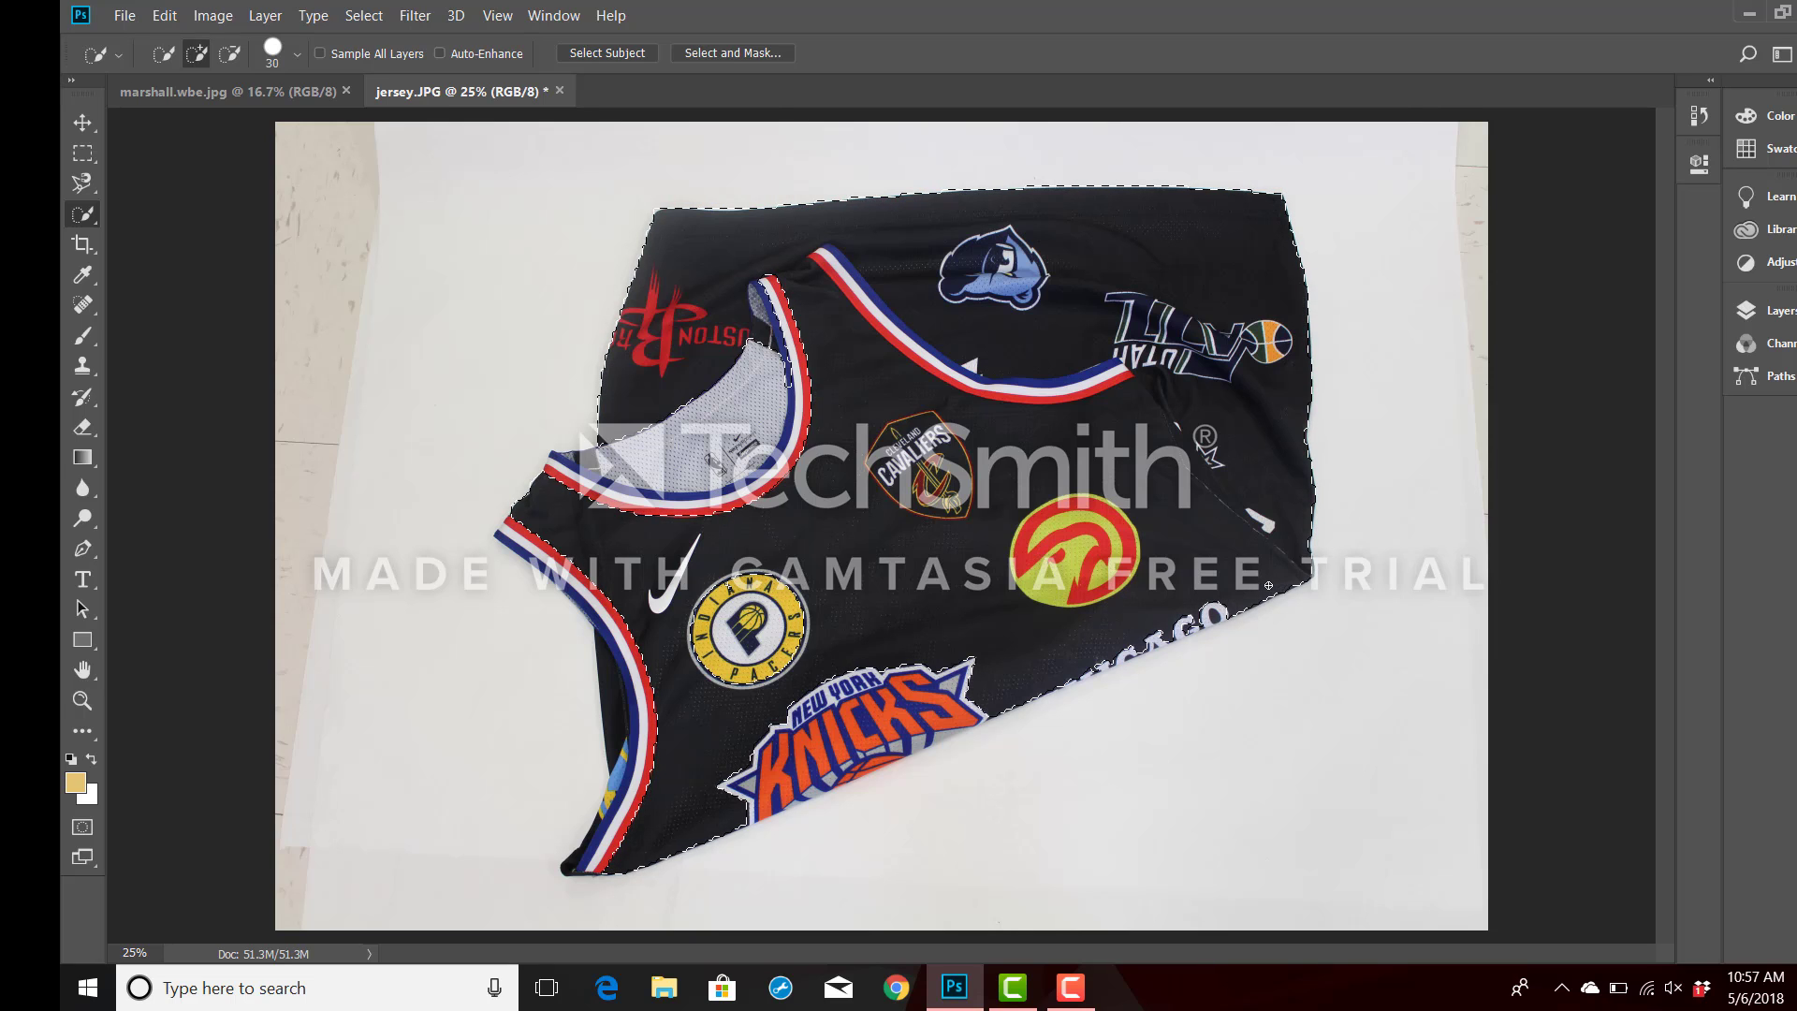
{"action": "mouse_move", "coordinate": [1228, 604]}
{"action": "left_mouse_down"}
{"action": "mouse_move", "coordinate": [998, 712]}
{"action": "mouse_move", "coordinate": [903, 698]}
{"action": "mouse_move", "coordinate": [882, 666]}
{"action": "mouse_move", "coordinate": [824, 673]}
{"action": "mouse_move", "coordinate": [752, 801]}
{"action": "left_mouse_up"}
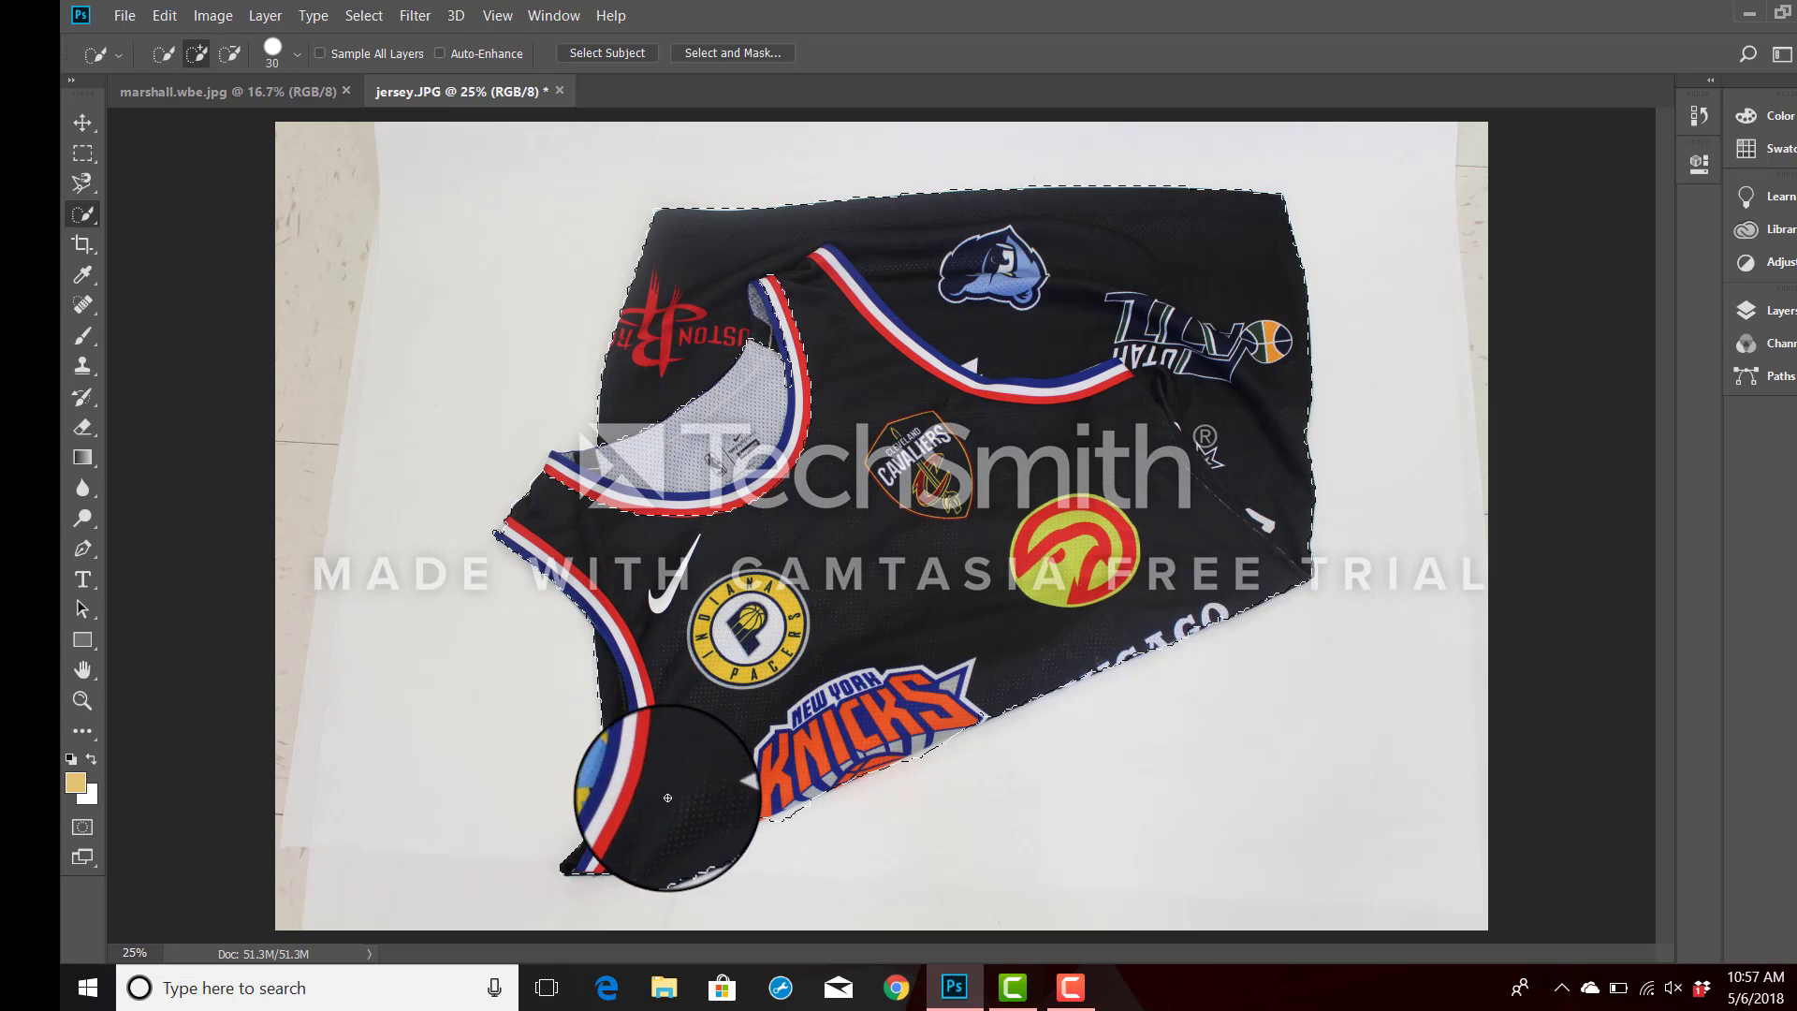
{"action": "left_click", "coordinate": [571, 468]}
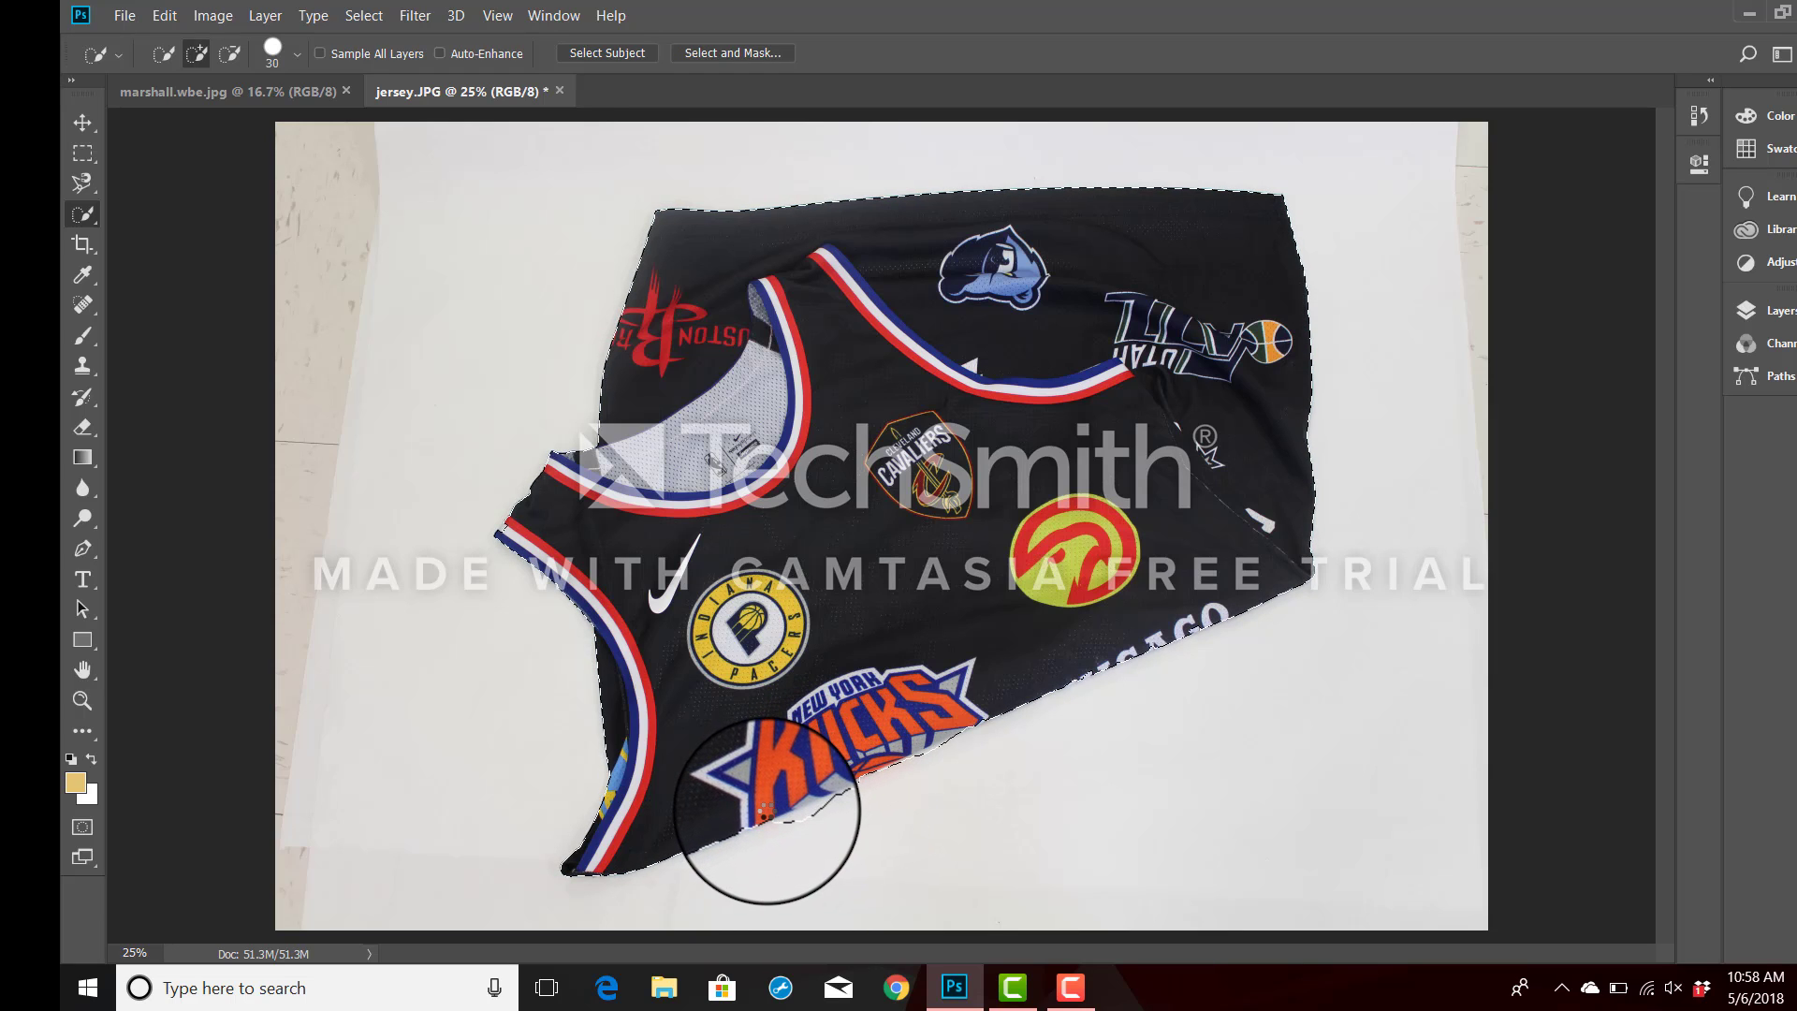
{"action": "key", "text": "alt"}
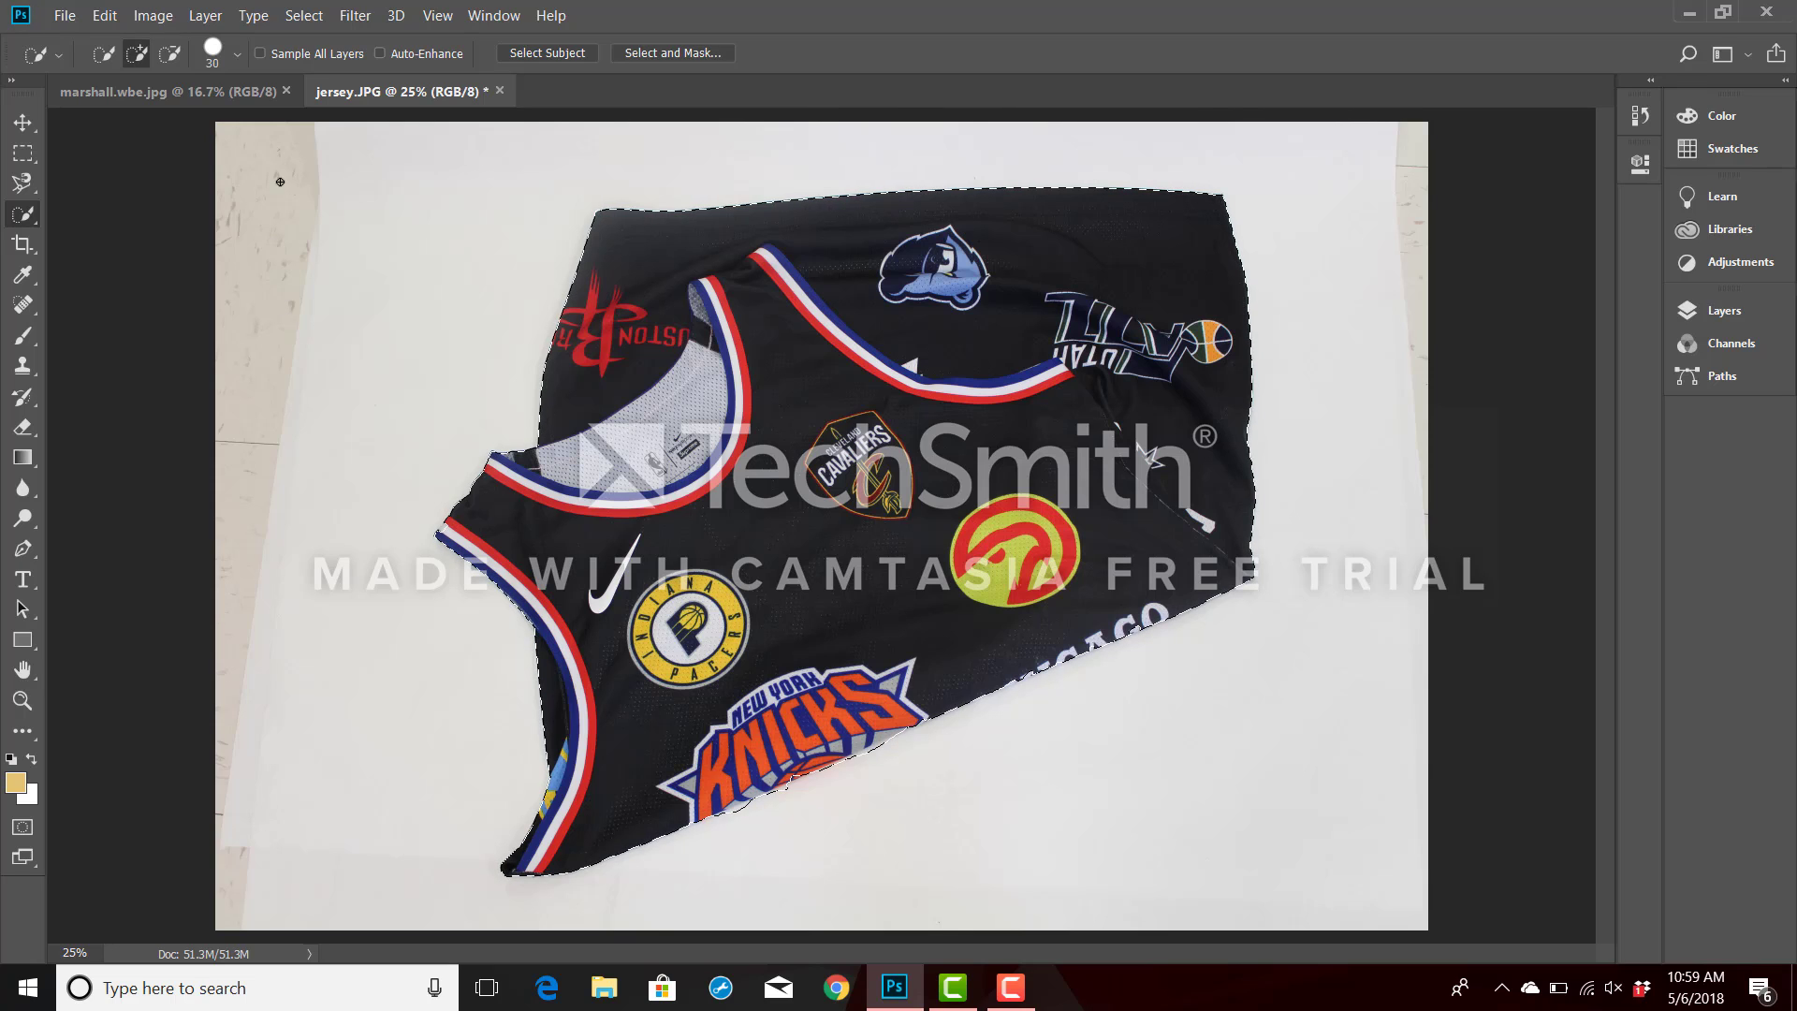
Check the jersey selection in Select and Mask with the Black & White view and output it as a layer mask.
{"action": "left_click", "coordinate": [672, 53]}
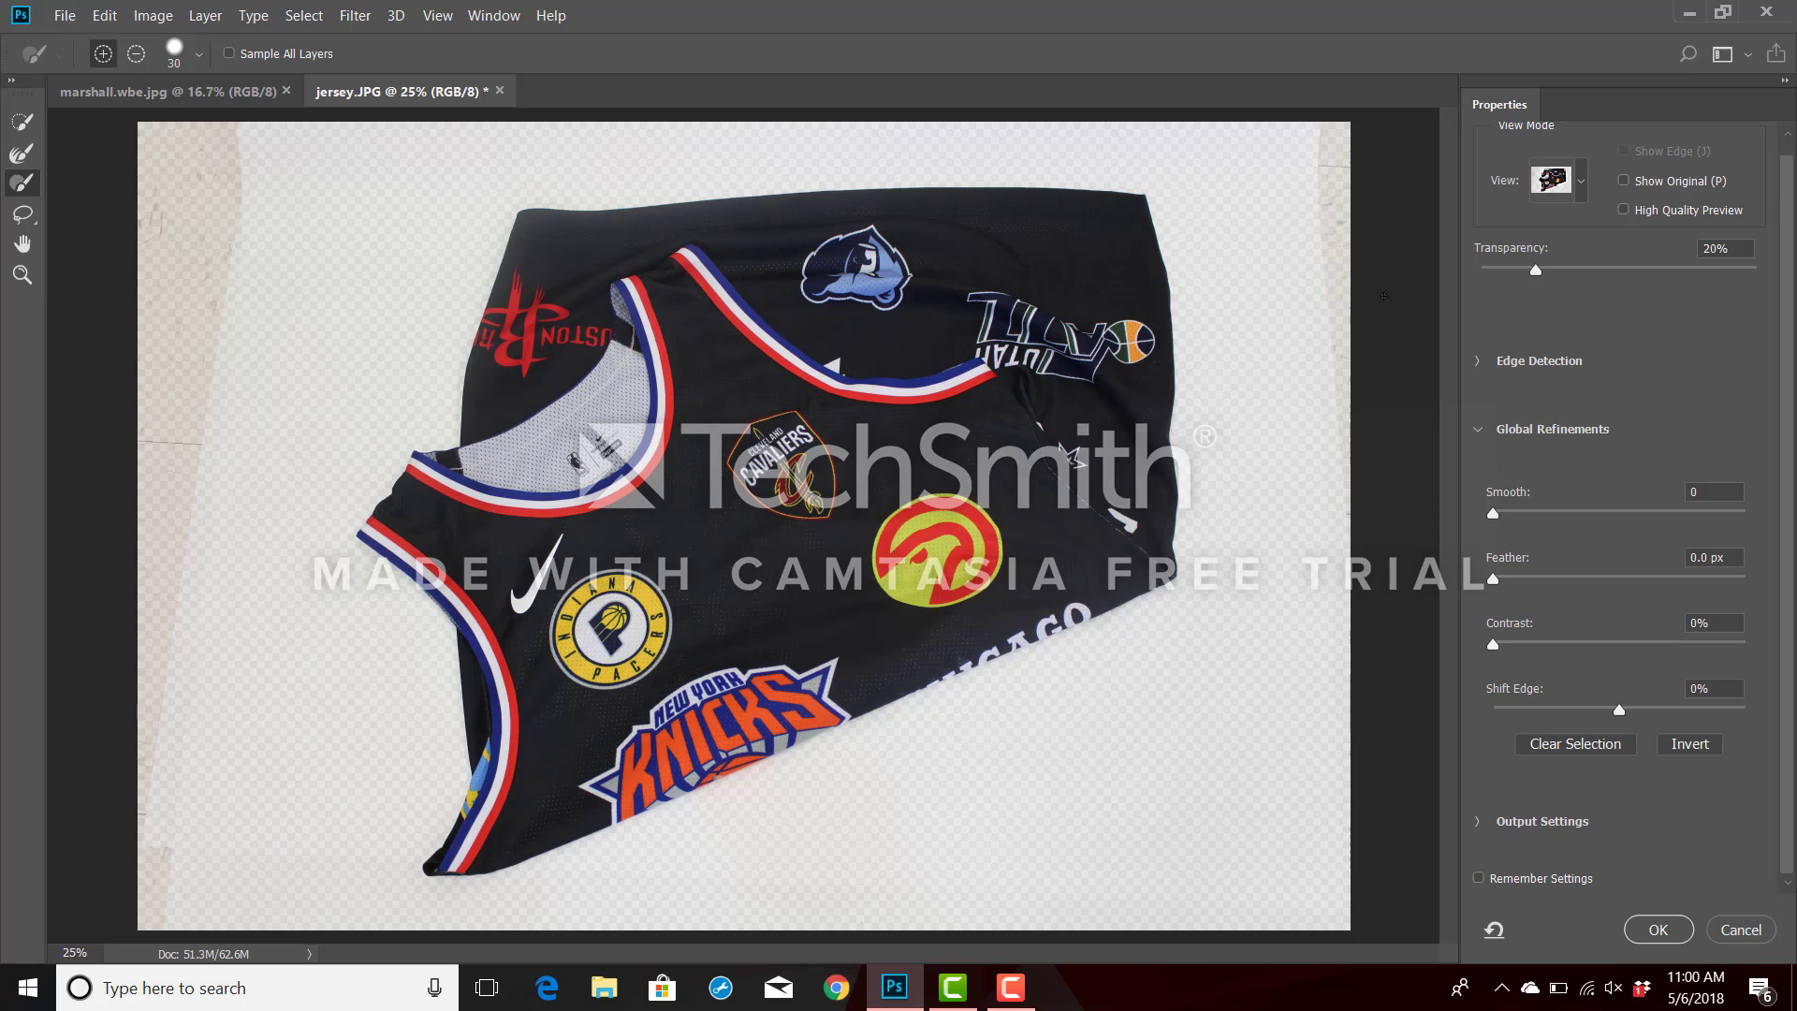
{"action": "left_click", "coordinate": [1581, 178]}
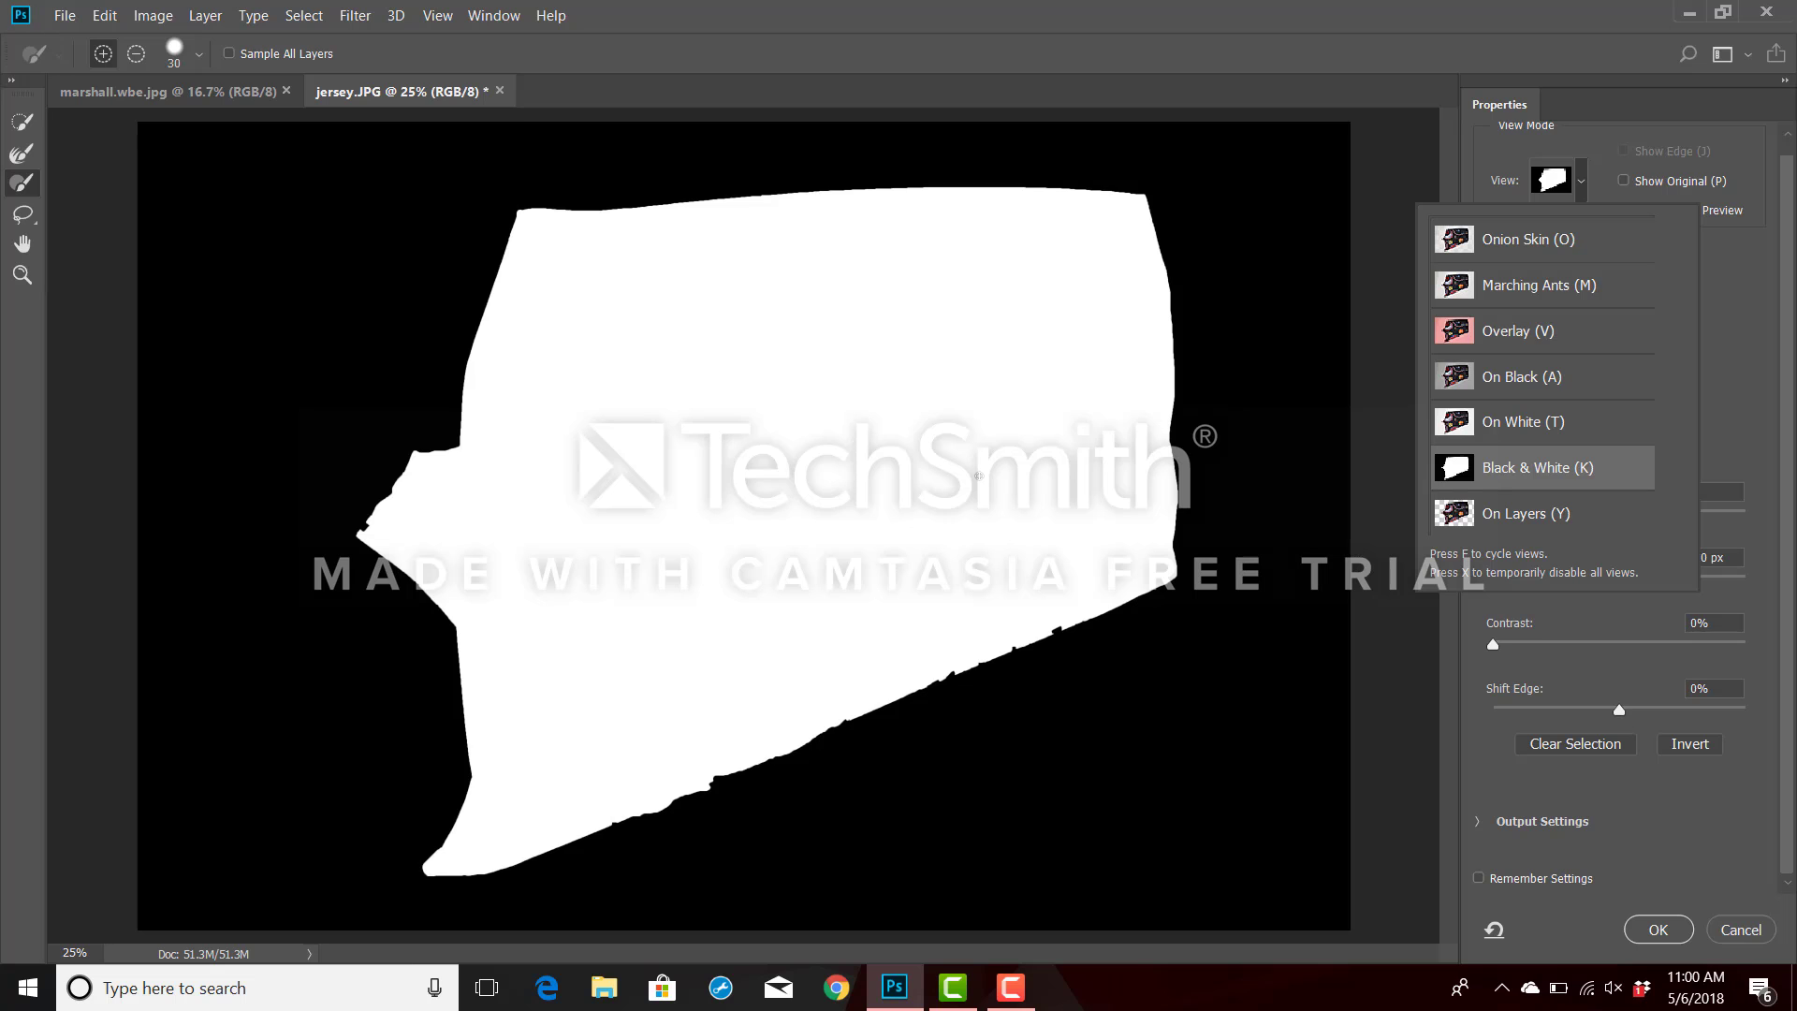
{"action": "left_click", "coordinate": [1666, 930]}
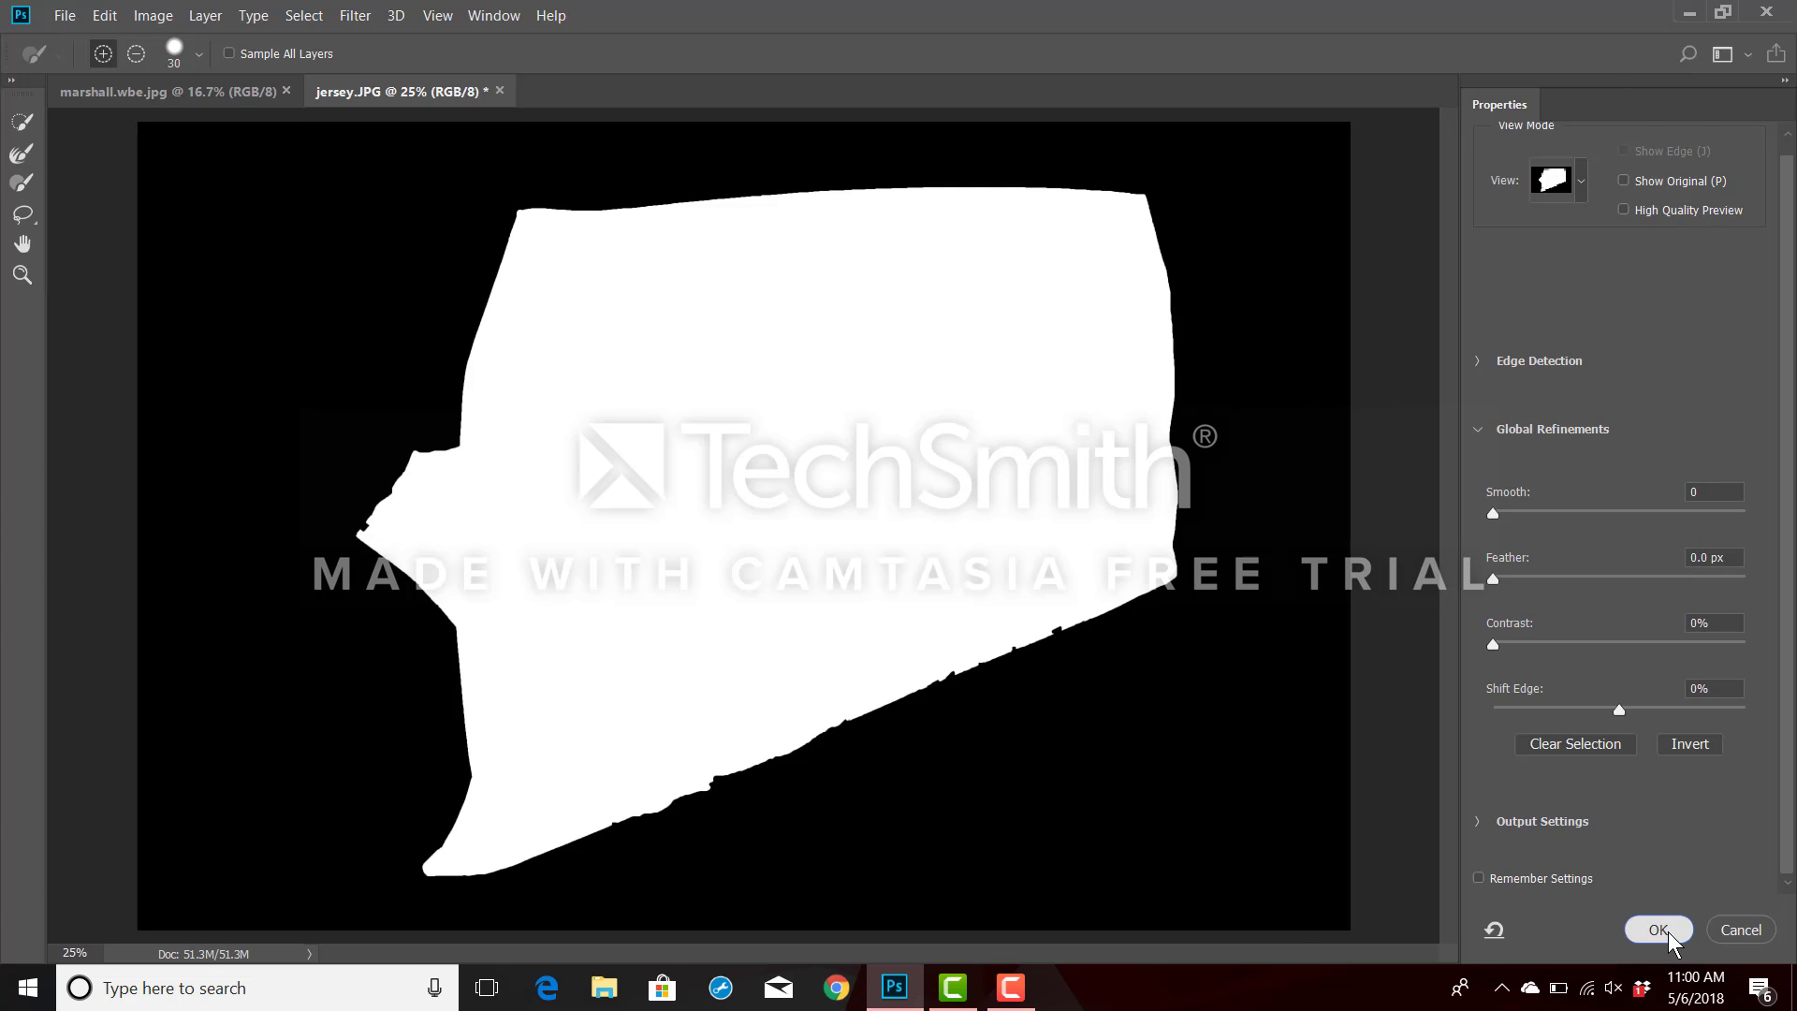
{"action": "left_click", "coordinate": [1668, 930]}
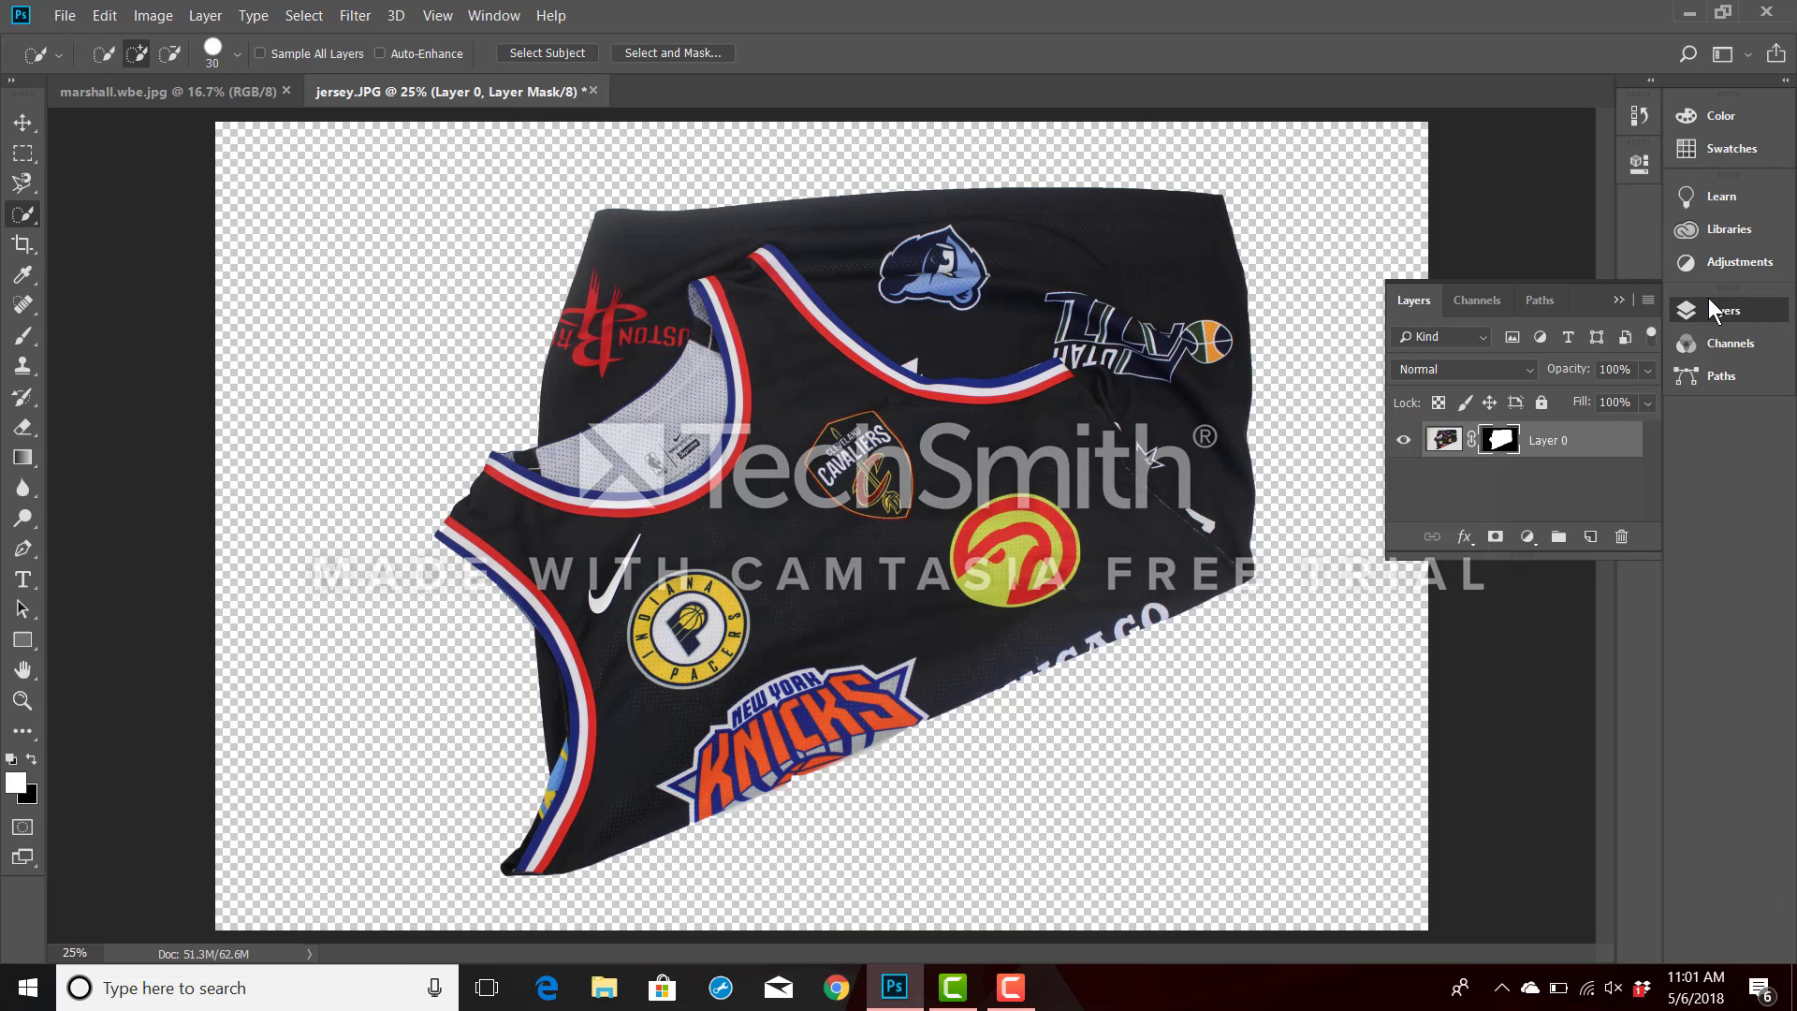
Open the jersey's layer mask for refinement and smooth the ragged left tip with the size 30 Brush in add mode.
{"action": "double_click", "coordinate": [1502, 440]}
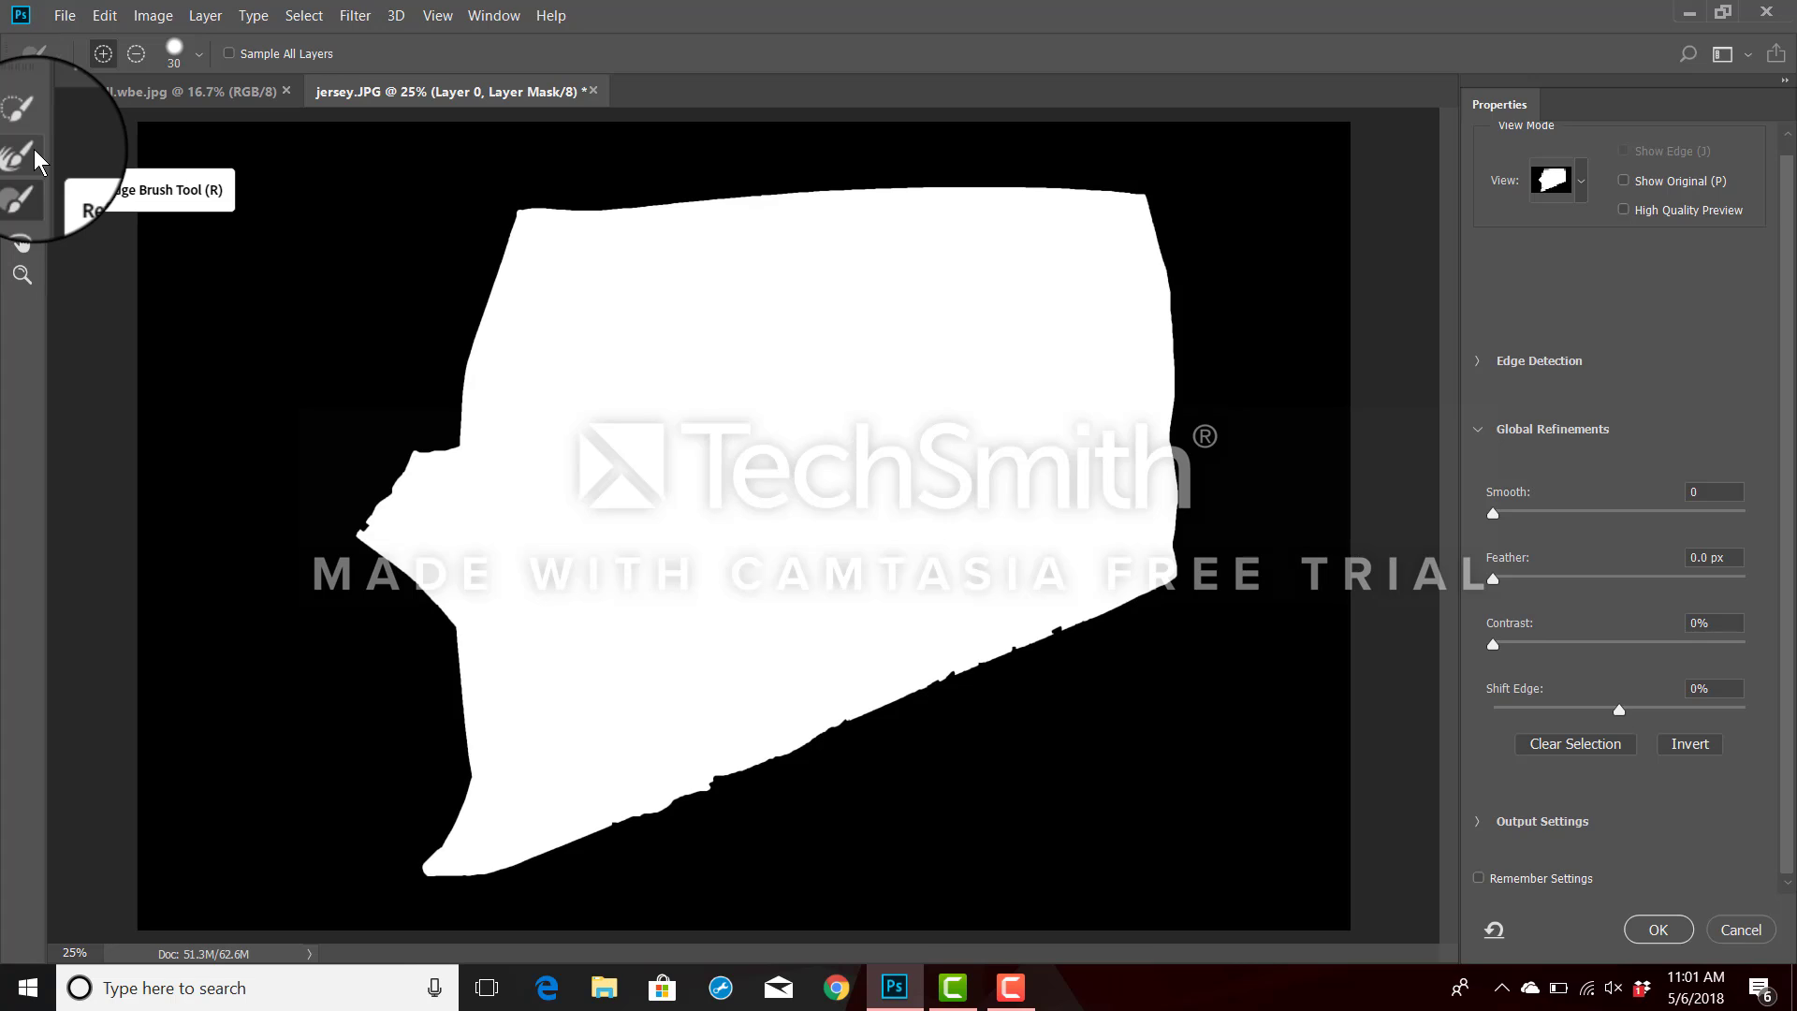
{"action": "left_click", "coordinate": [26, 187]}
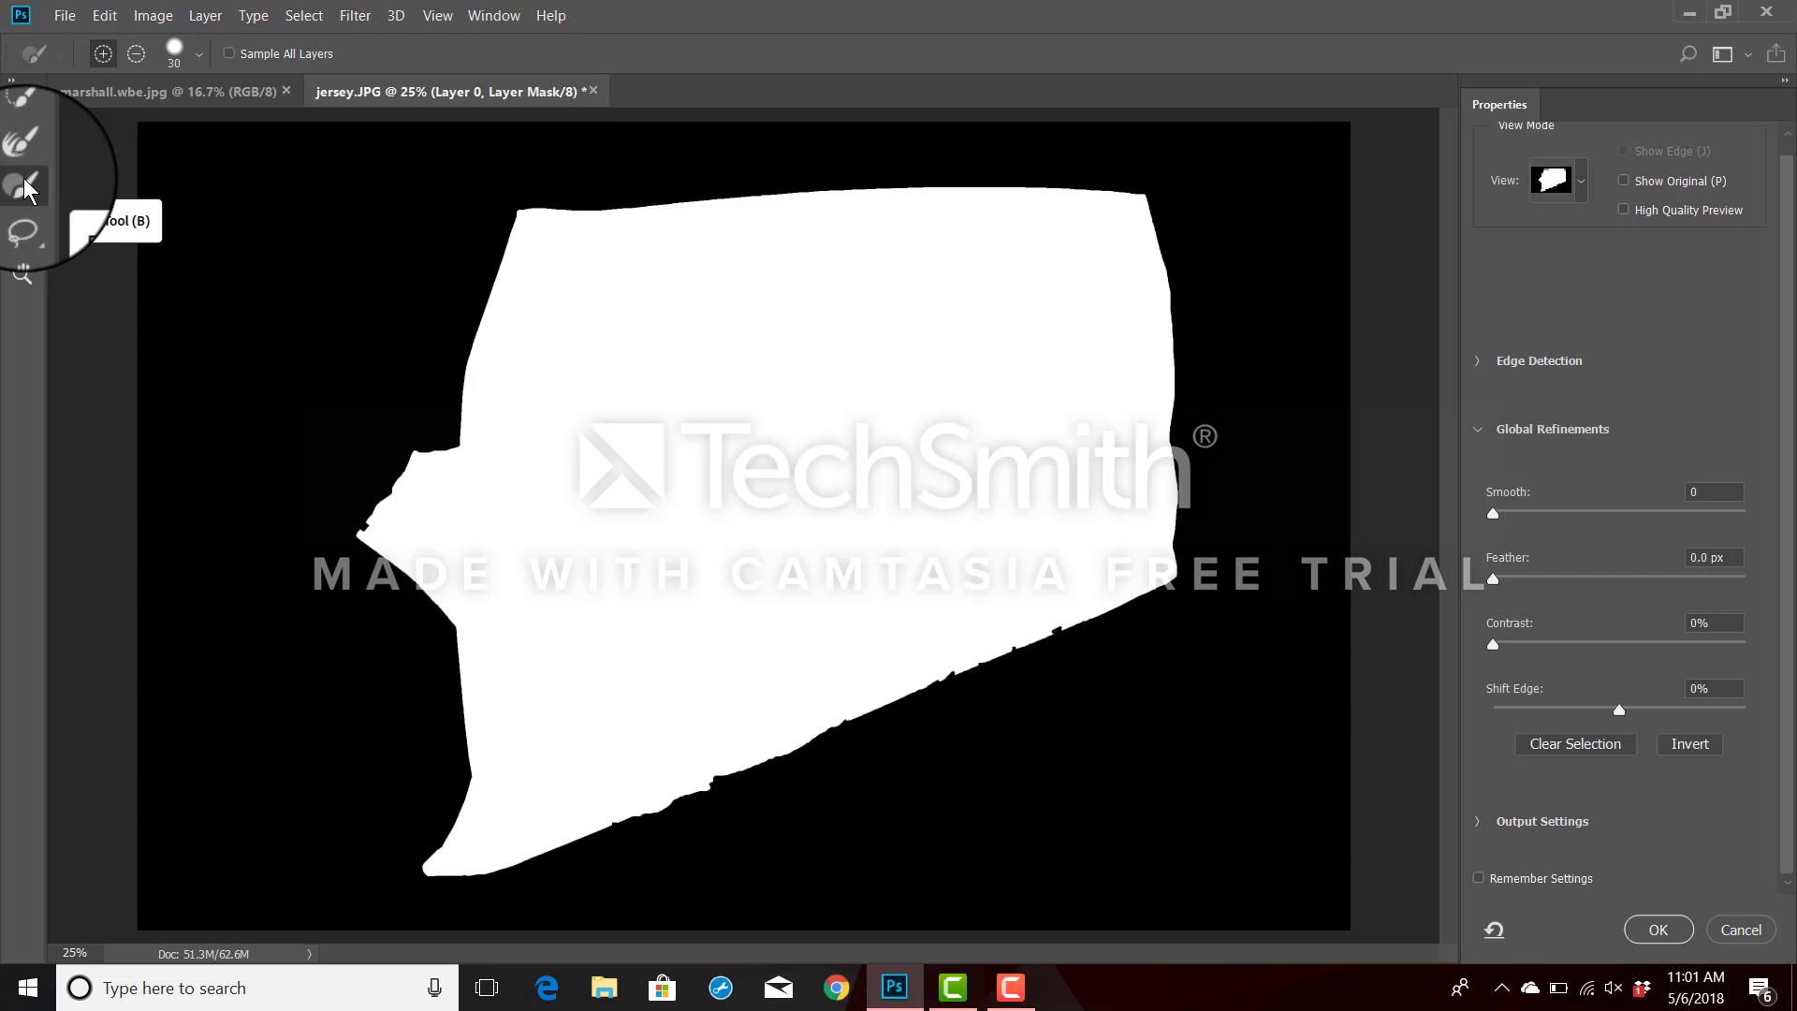
{"action": "left_click", "coordinate": [200, 60]}
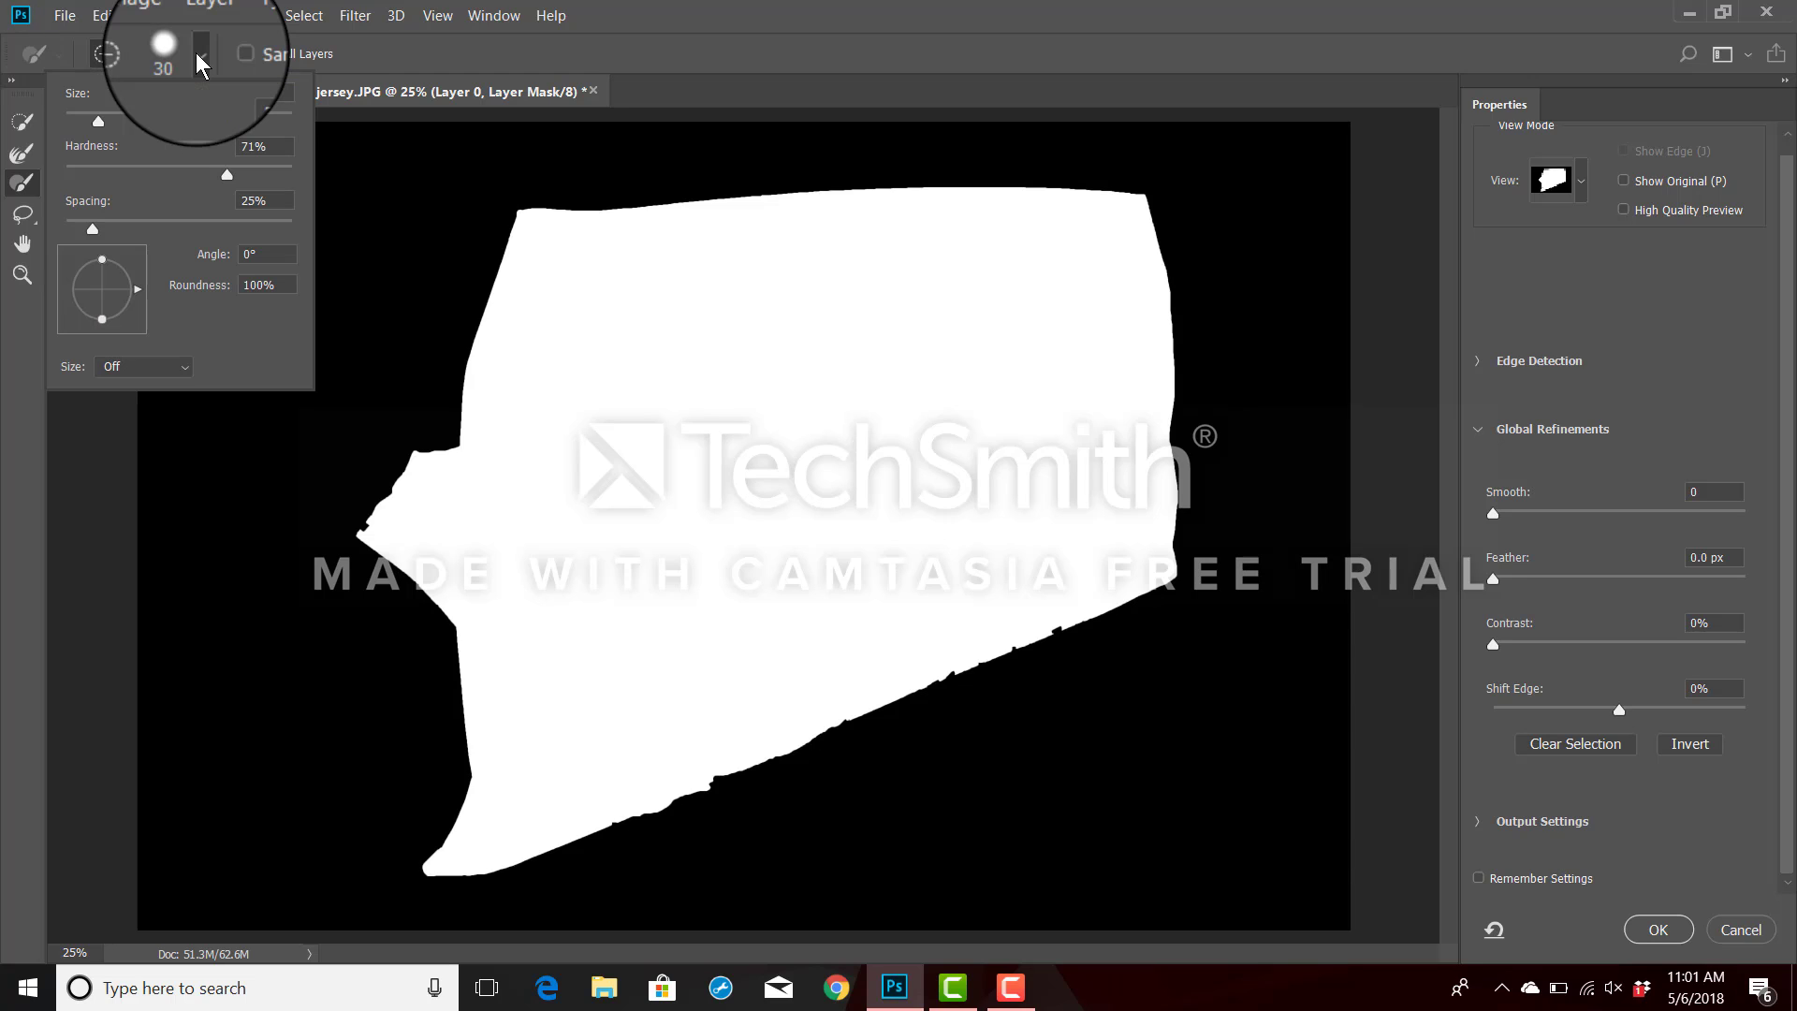
{"action": "left_click", "coordinate": [201, 60]}
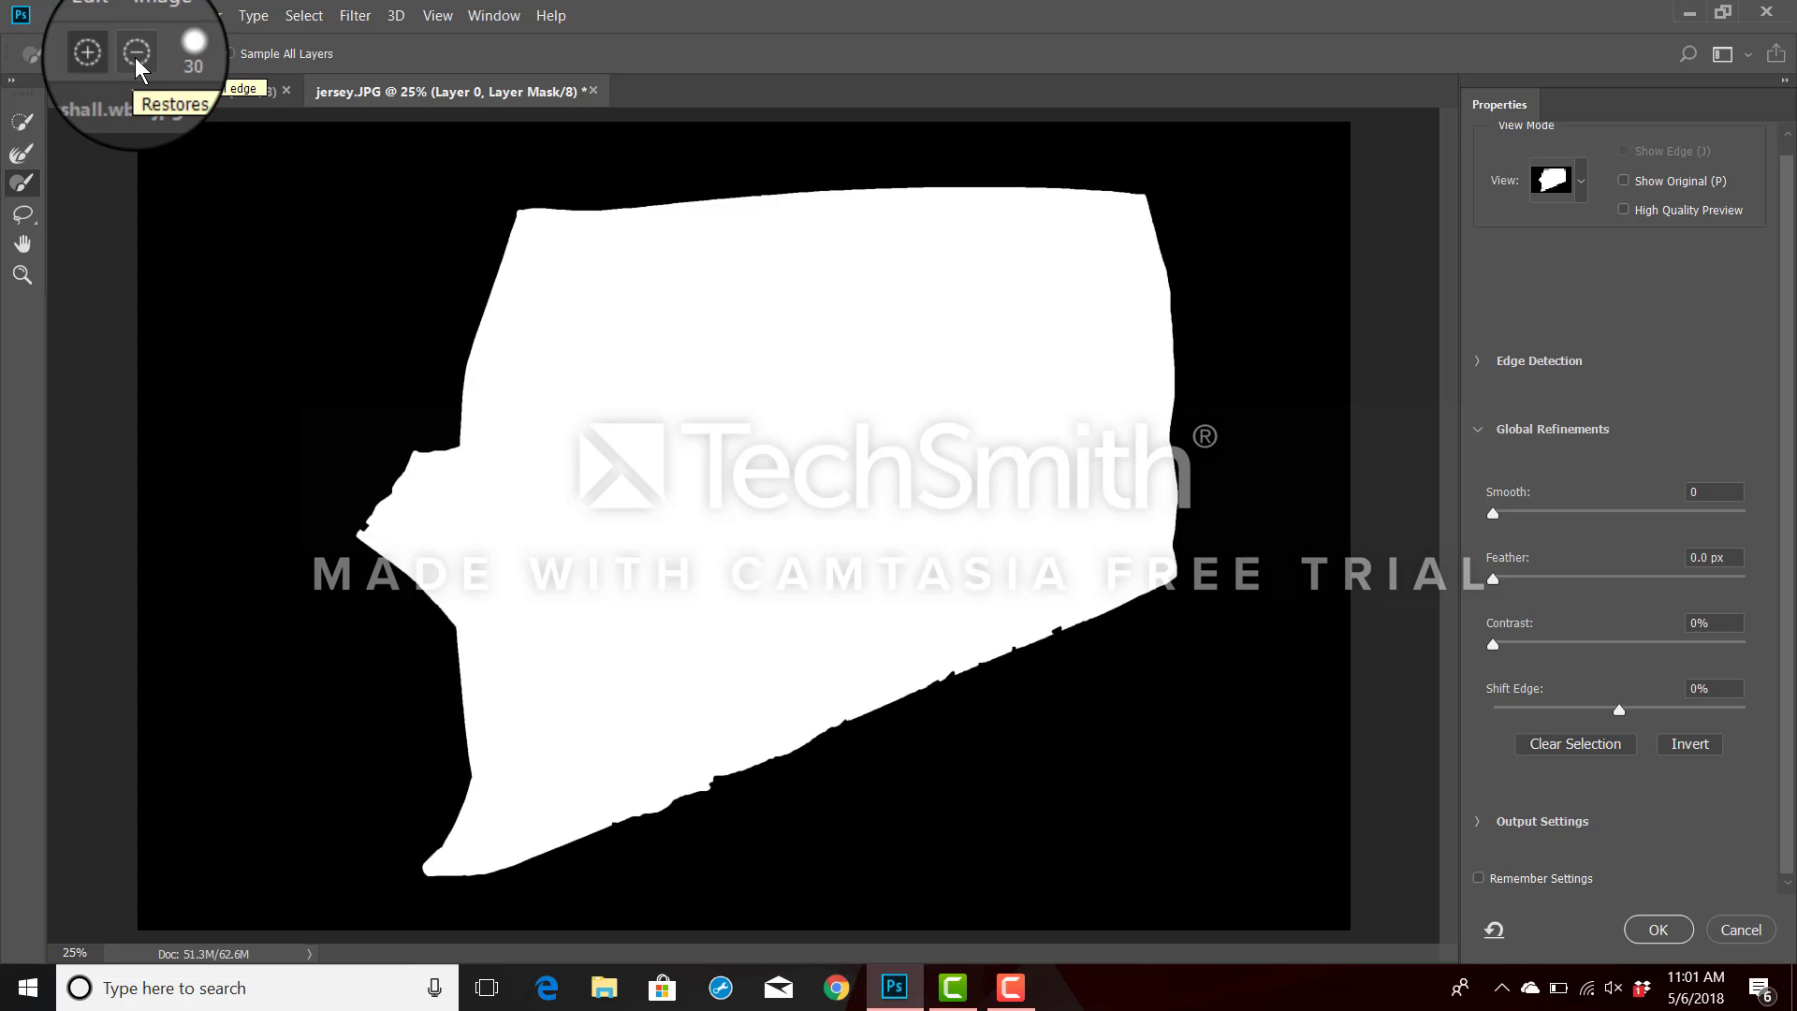
{"action": "left_click", "coordinate": [387, 534]}
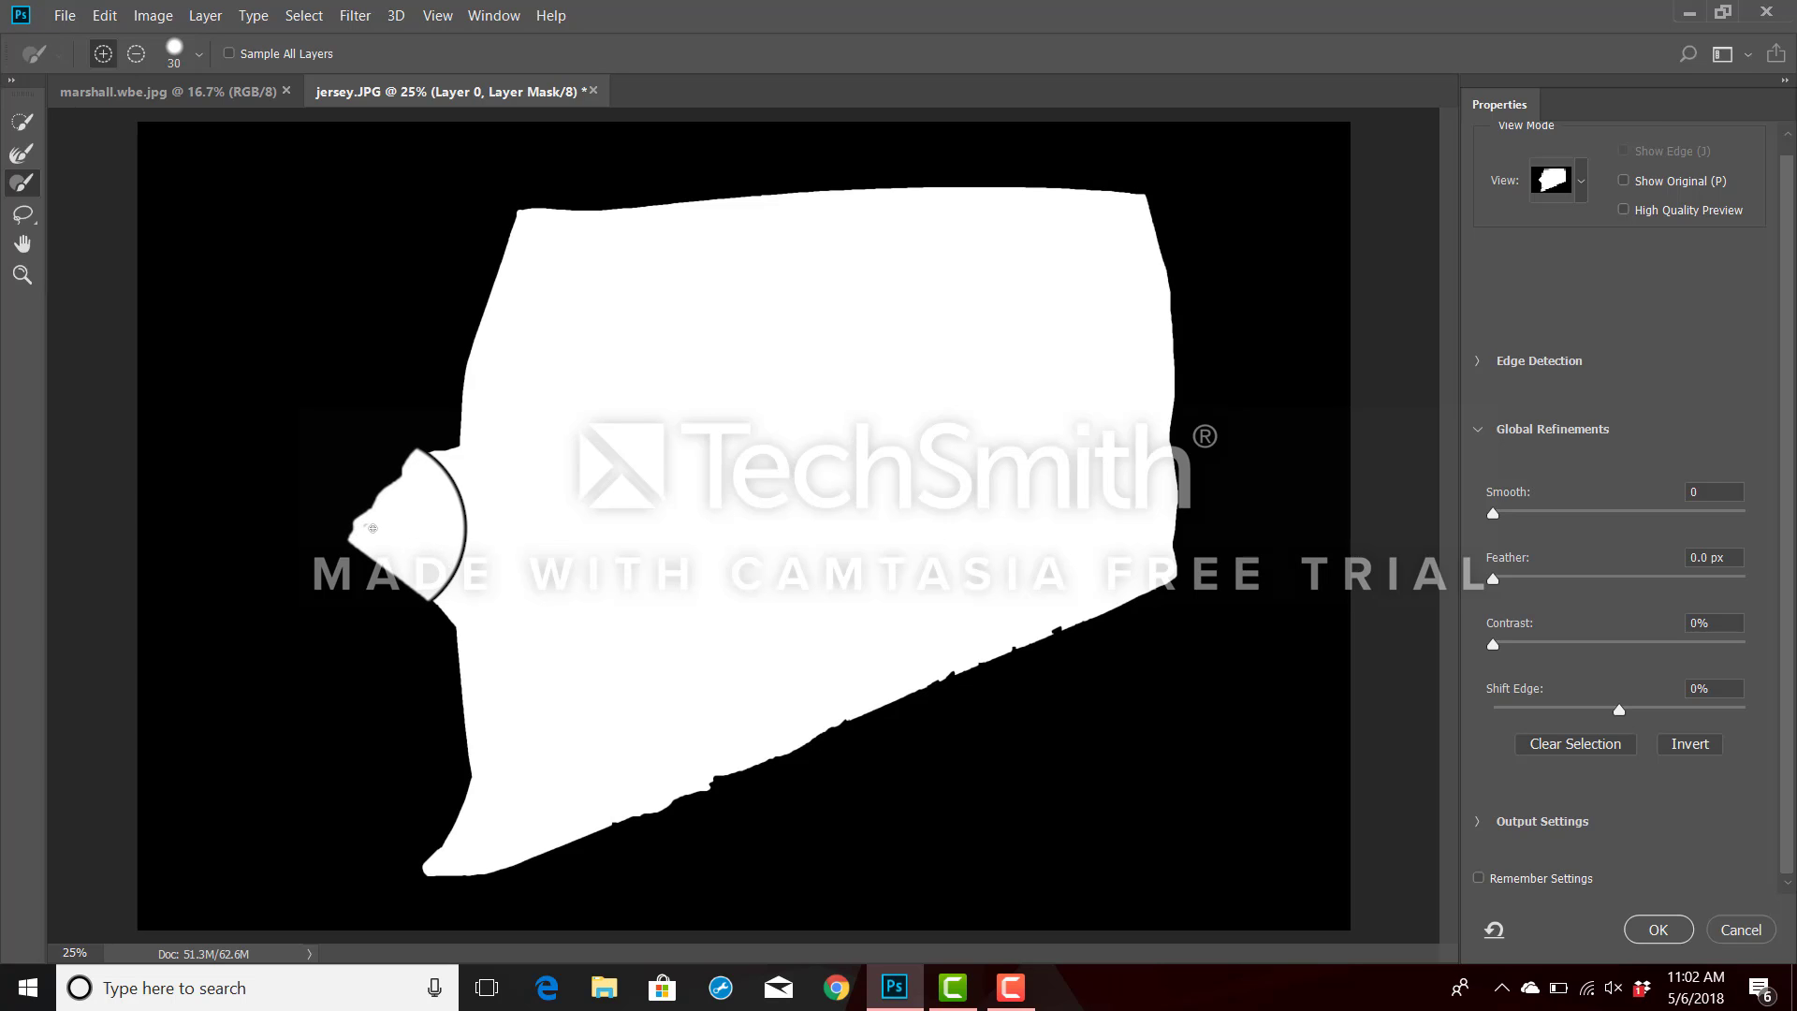
Fill the notches along the jersey's lower edge beneath the Knicks logo by brushing them into the mask.
{"action": "key", "text": "ctrl+plus"}
{"action": "key", "text": "ctrl+plus"}
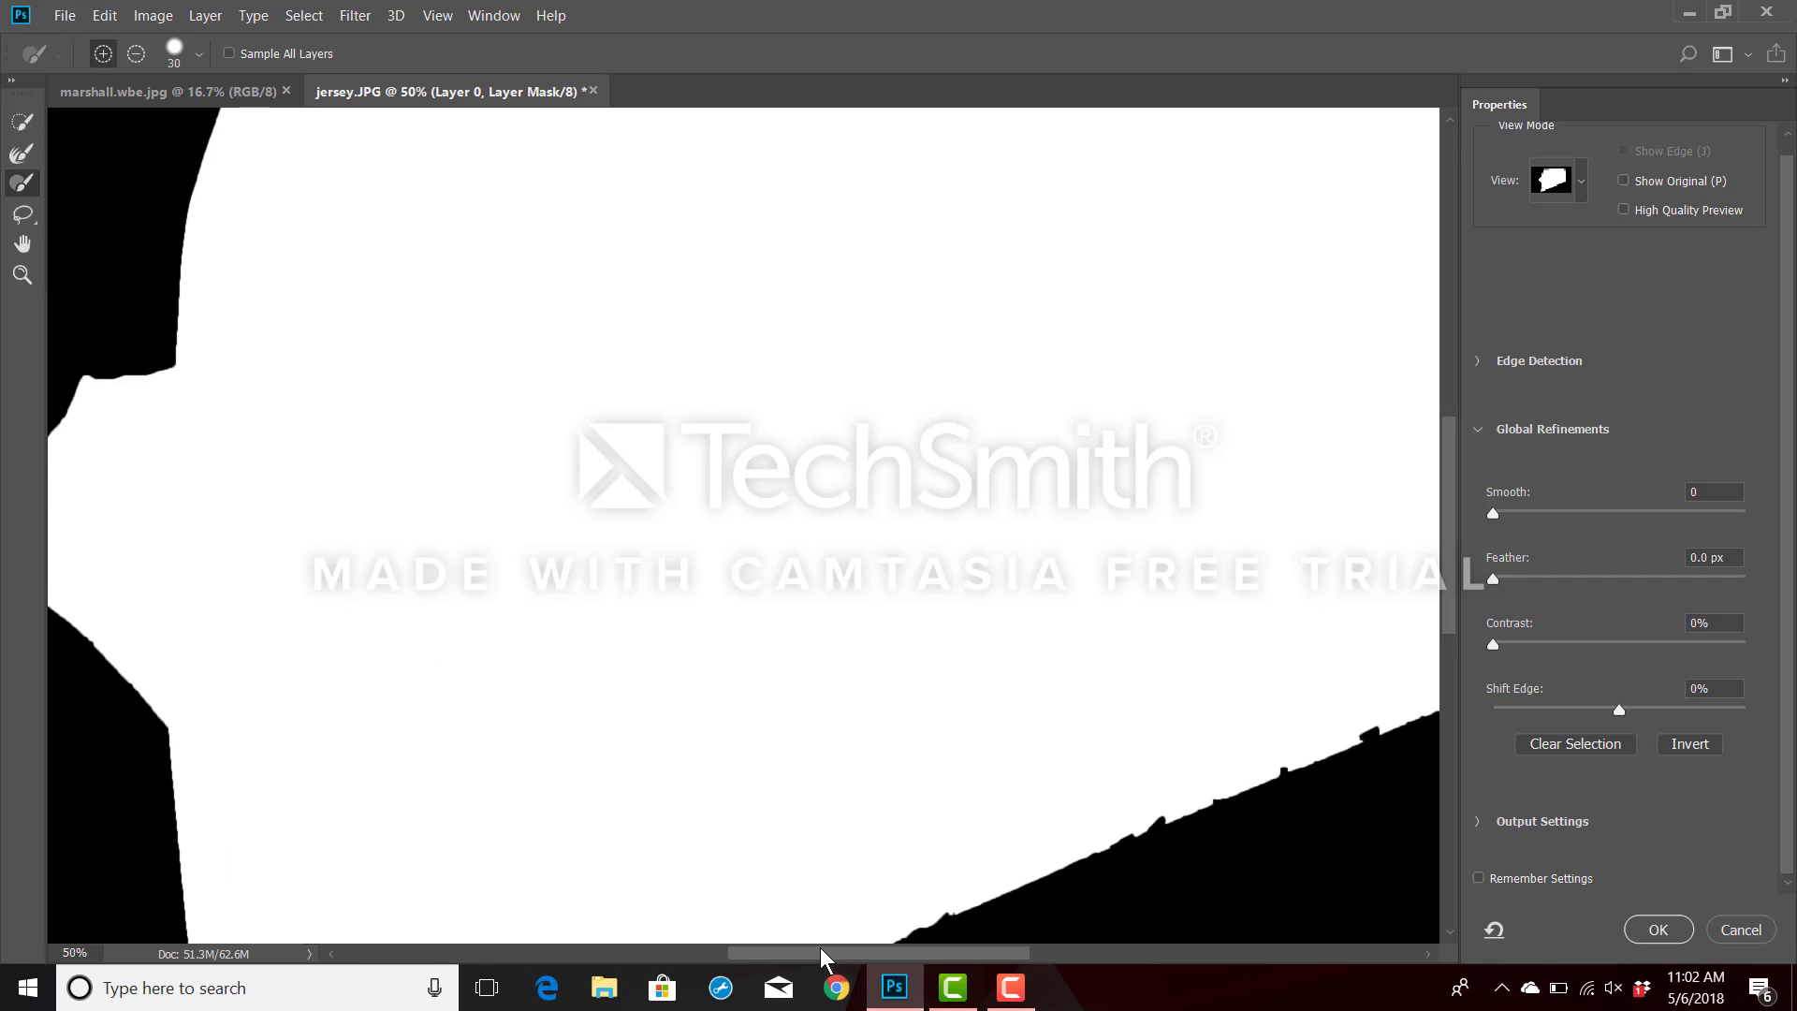
{"action": "left_click_drag", "start_coordinate": [822, 953], "coordinate": [713, 959]}
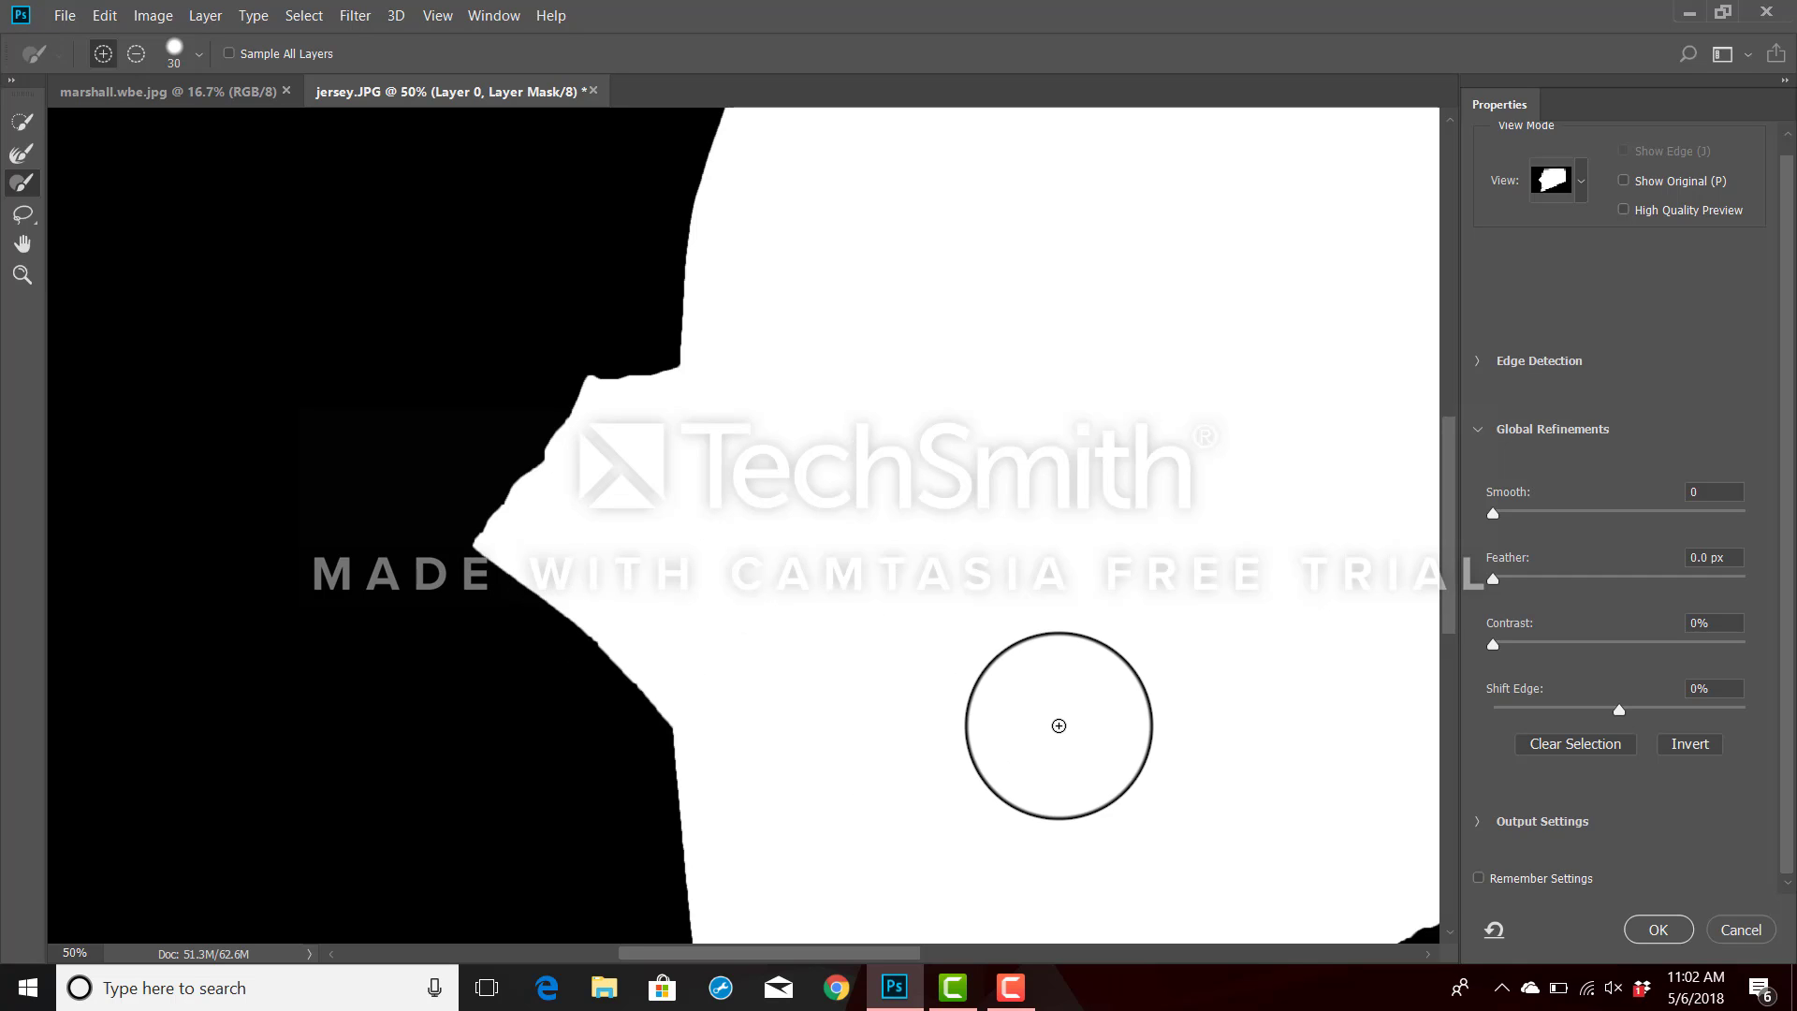
{"action": "scroll", "coordinate": [1102, 754], "scroll_direction": "down", "scroll_amount": 5}
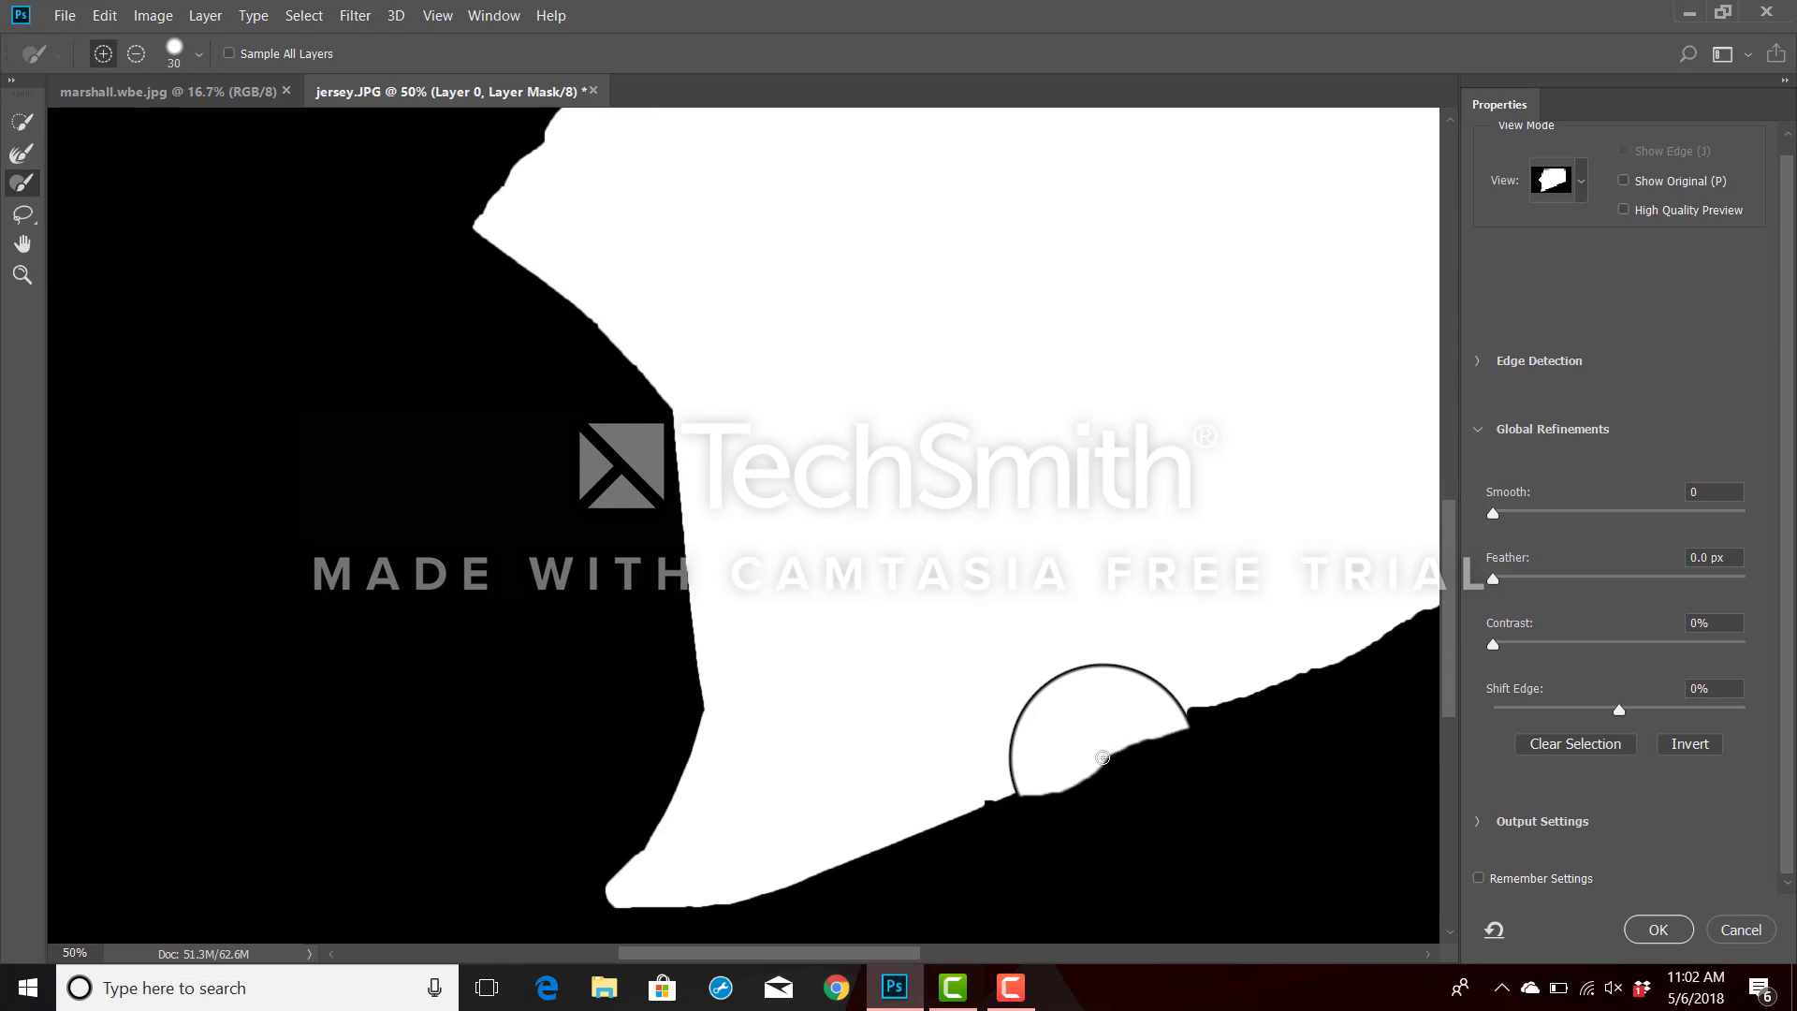
{"action": "scroll", "coordinate": [1102, 757], "scroll_direction": "down", "scroll_amount": 1}
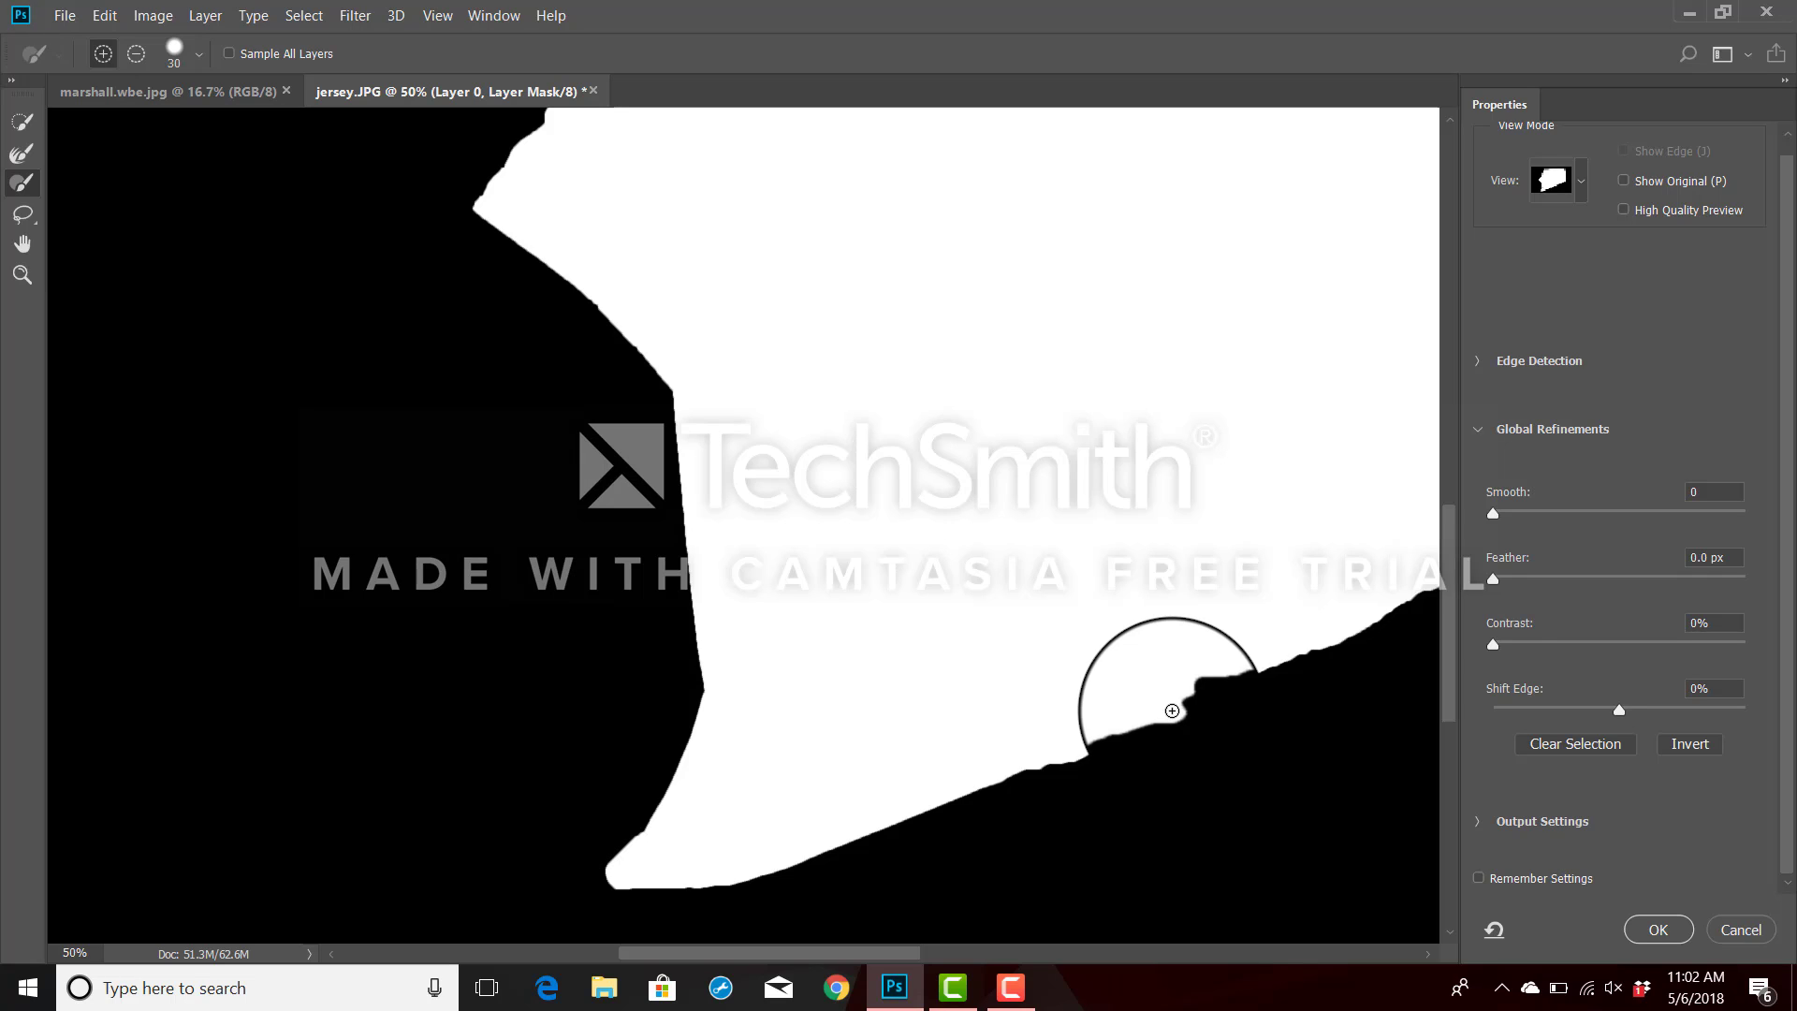
{"action": "mouse_move", "coordinate": [1172, 710]}
{"action": "left_mouse_down"}
{"action": "mouse_move", "coordinate": [1319, 659]}
{"action": "mouse_move", "coordinate": [1289, 646]}
{"action": "mouse_move", "coordinate": [1170, 700]}
{"action": "mouse_move", "coordinate": [1218, 681]}
{"action": "left_mouse_up"}
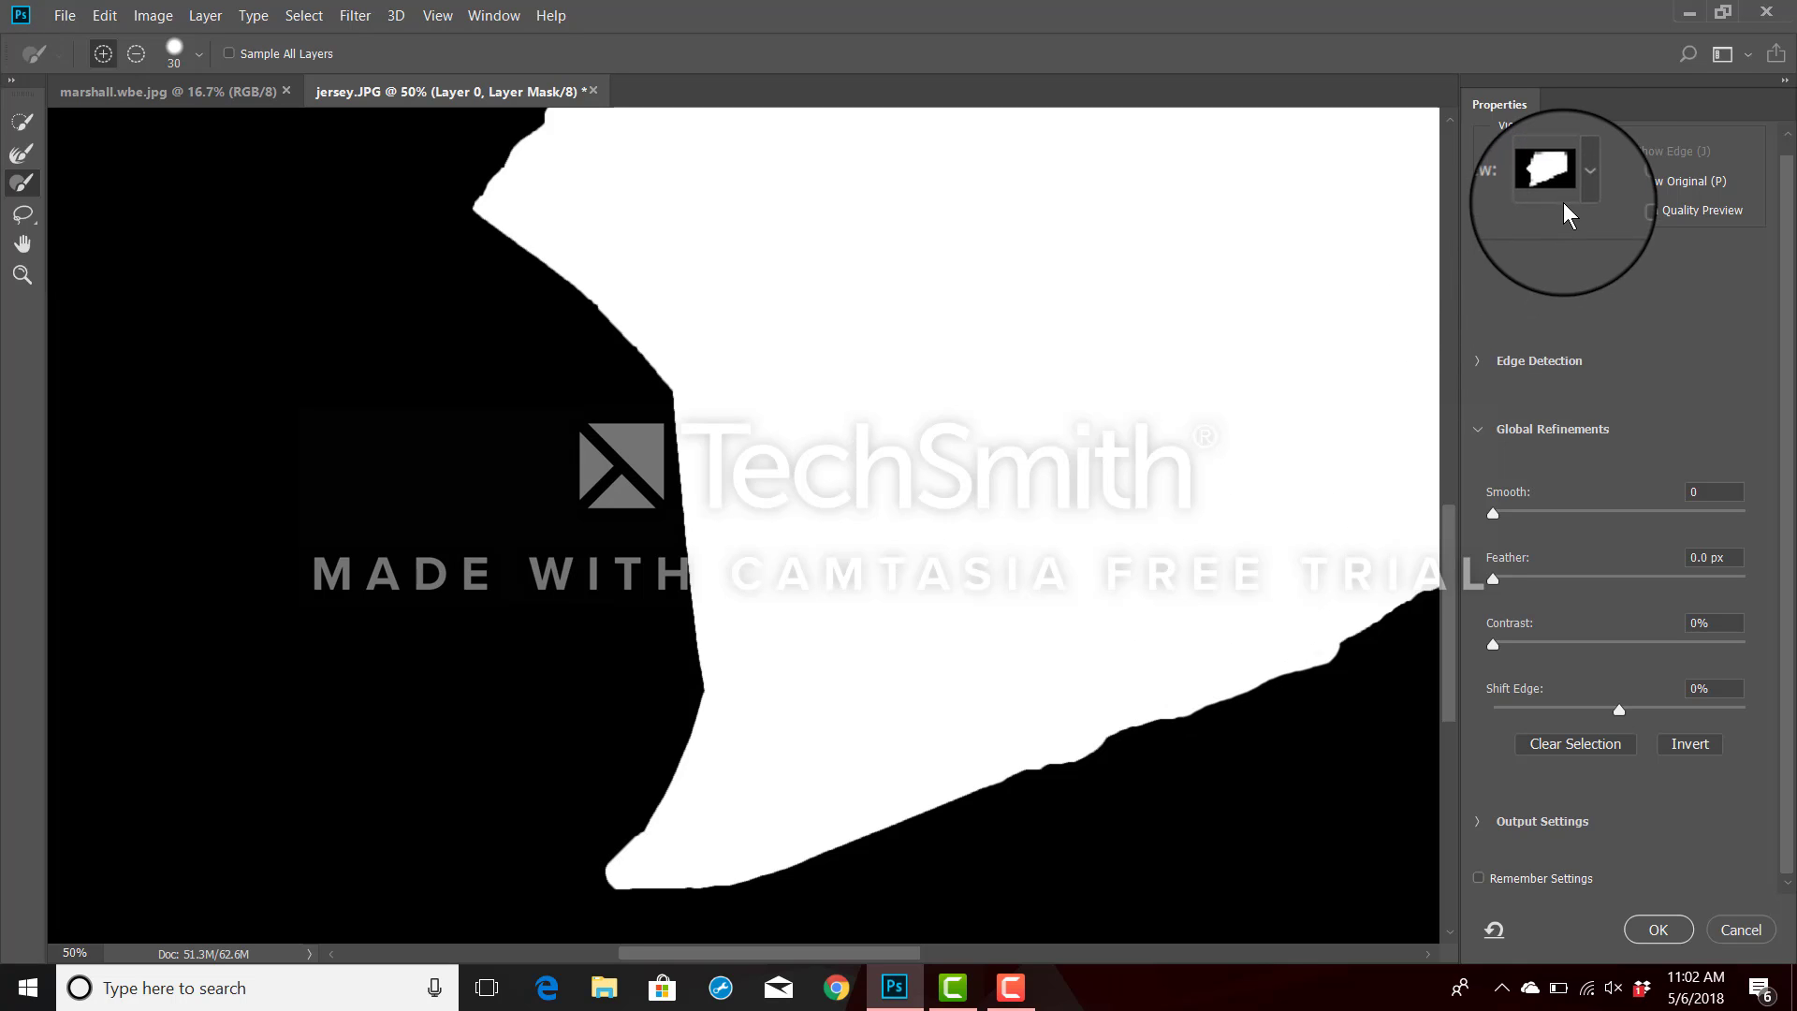
Switch the mask preview to Overlay and subtract the white background fringe beneath the Knicks logo with the Brush.
{"action": "left_click", "coordinate": [1582, 183]}
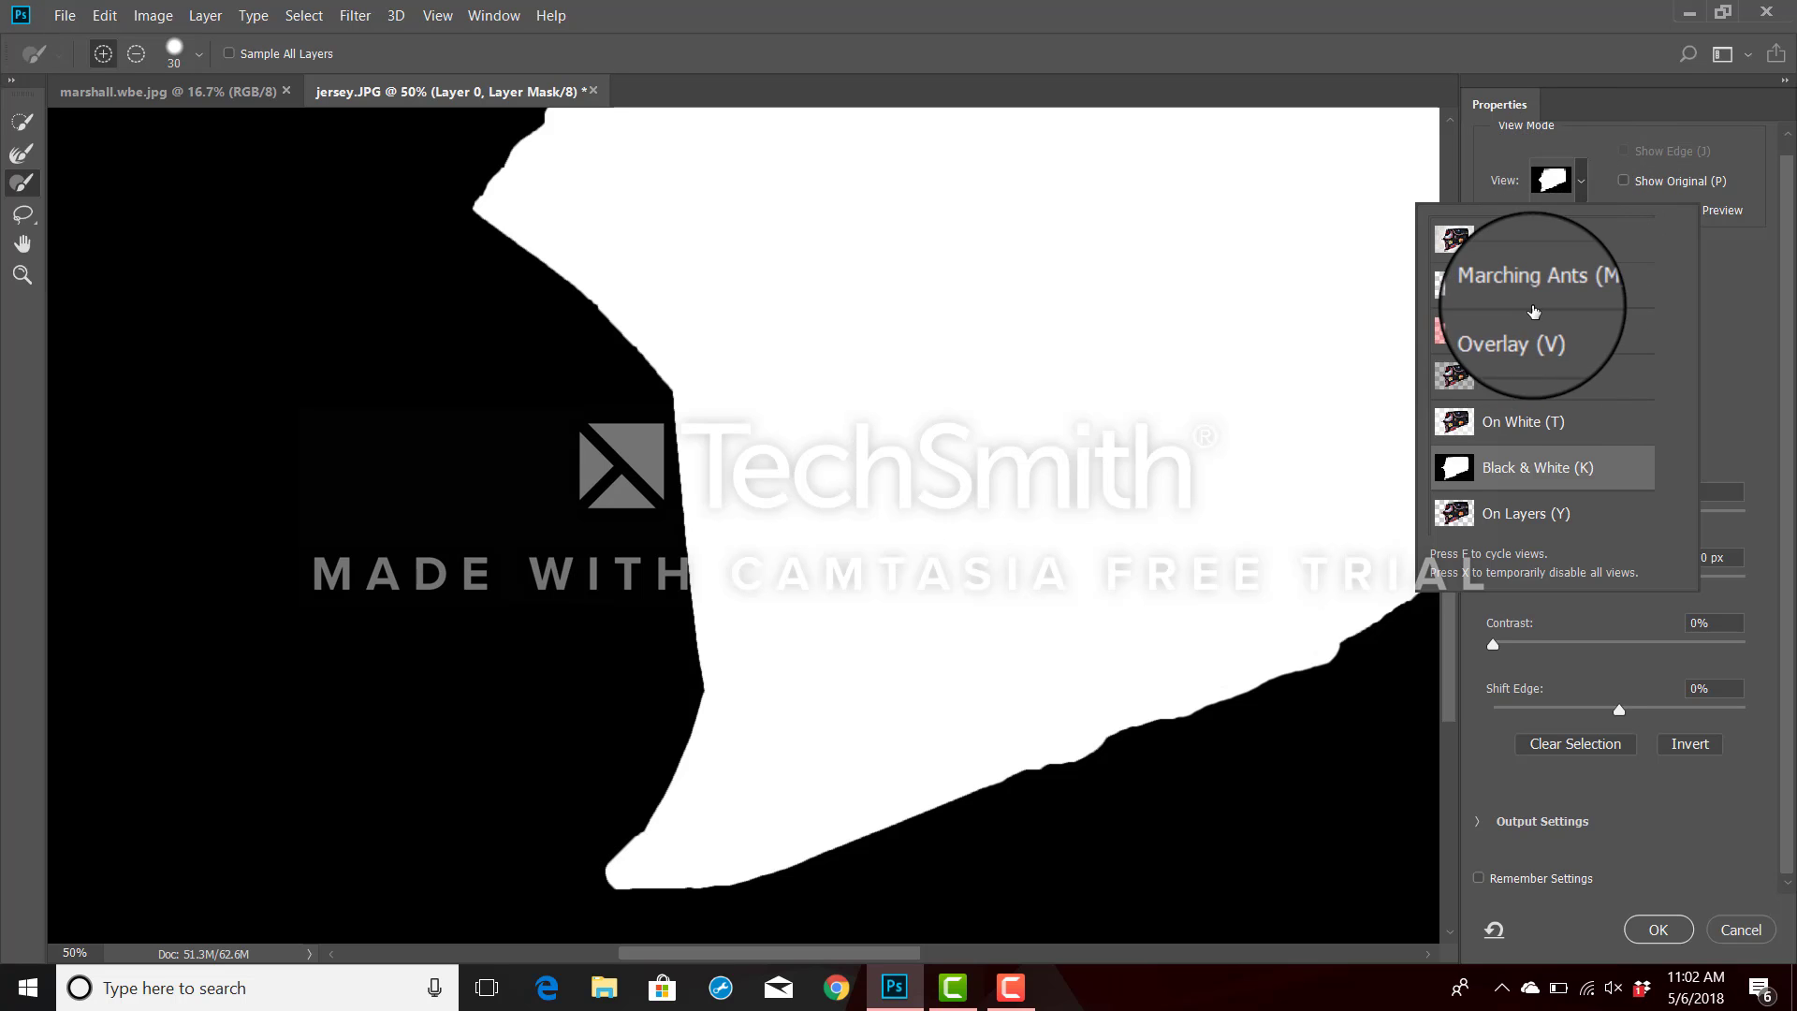
{"action": "left_click", "coordinate": [1516, 335]}
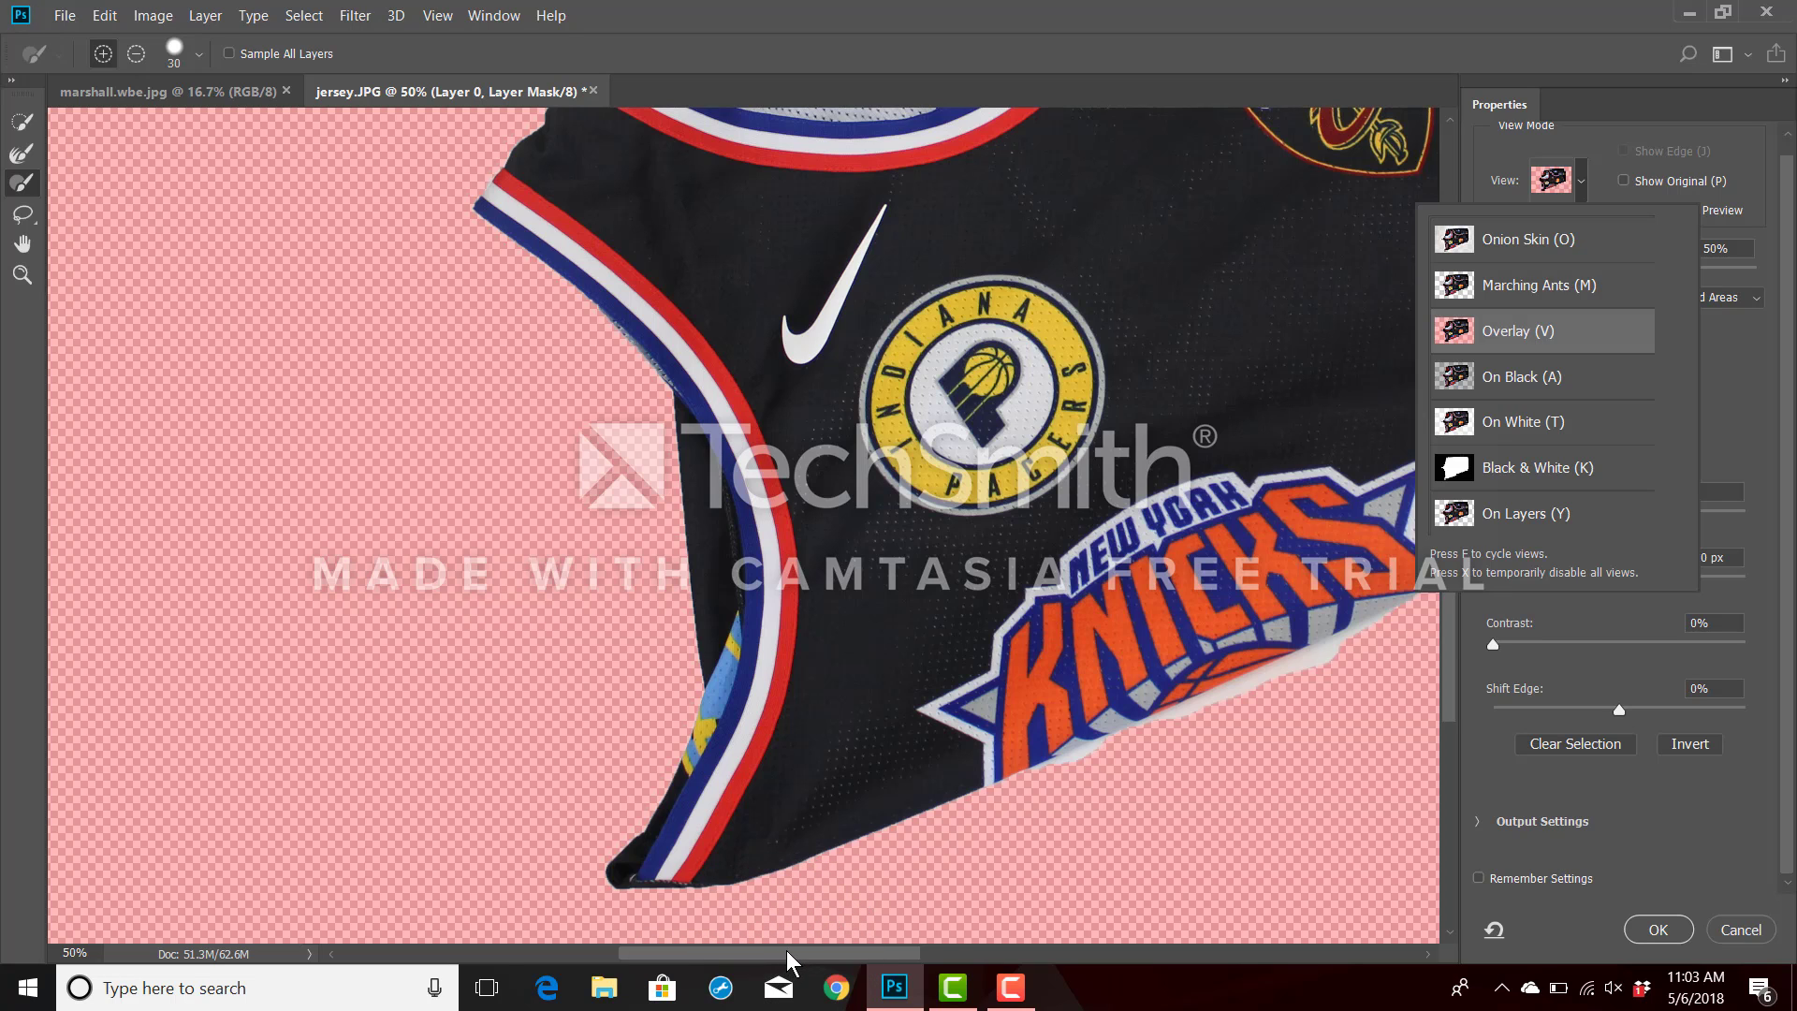
{"action": "left_click_drag", "start_coordinate": [786, 958], "coordinate": [861, 964]}
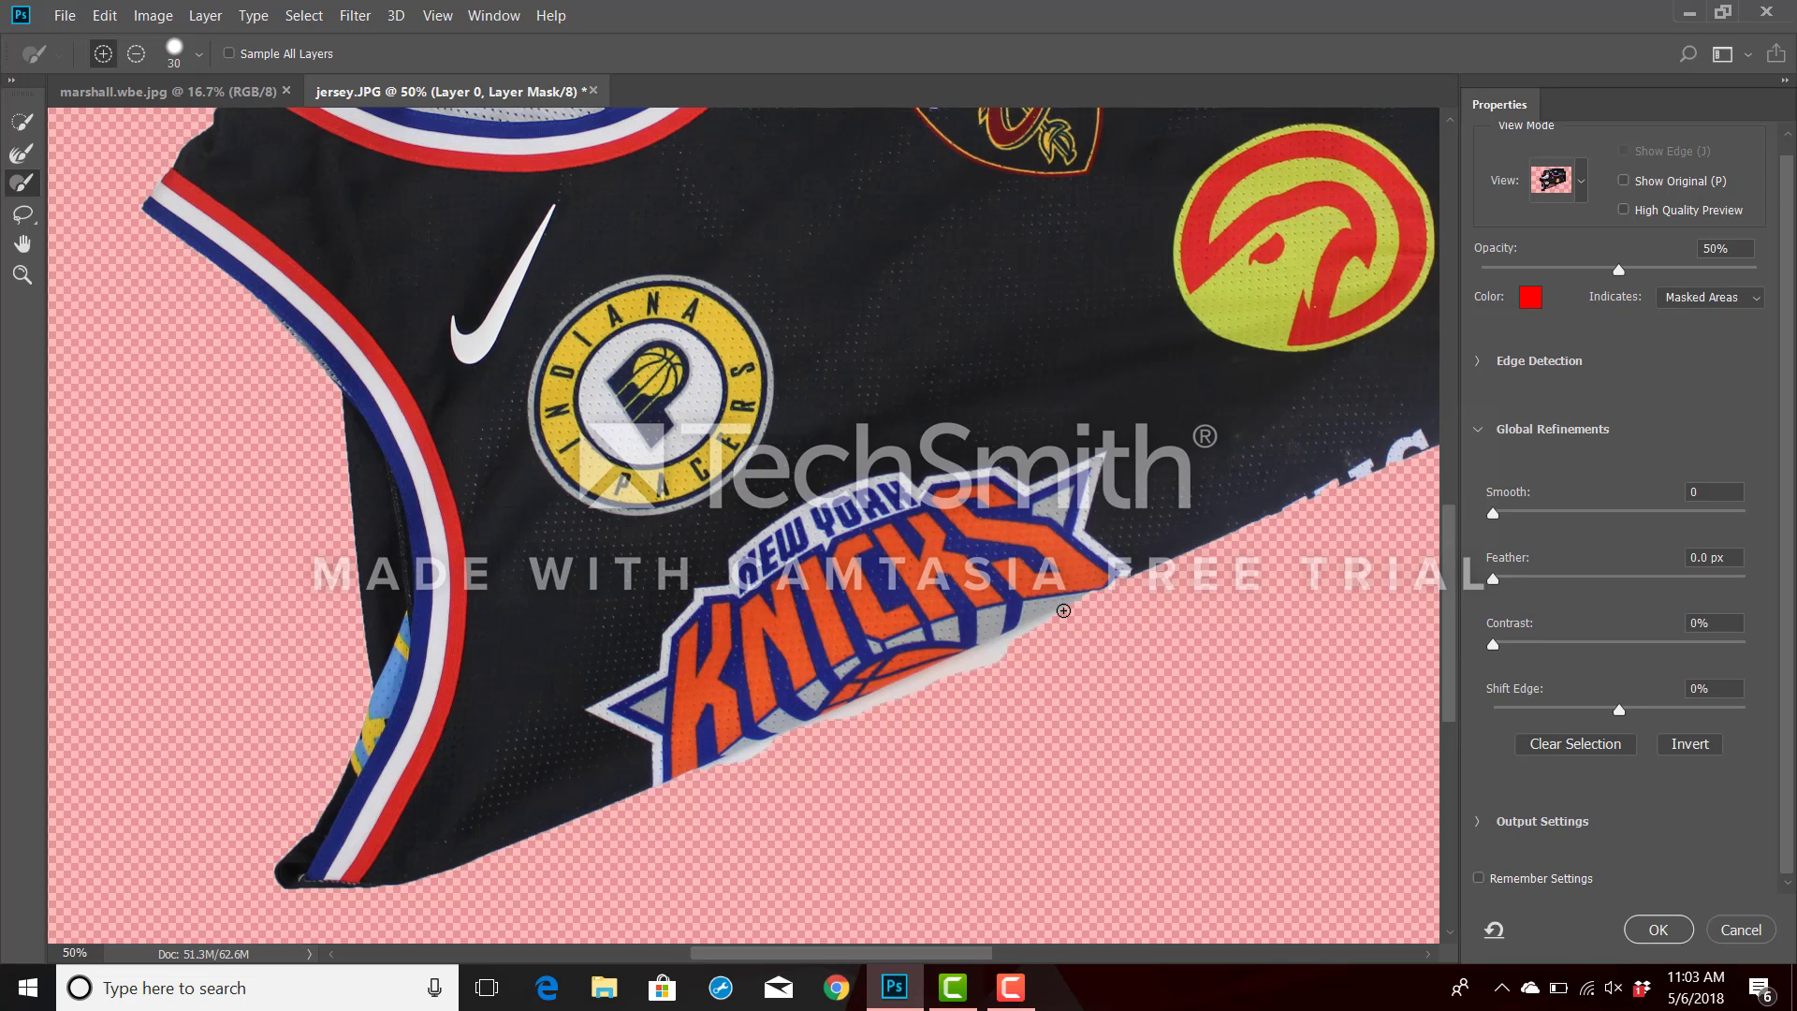
{"action": "key", "text": "alt"}
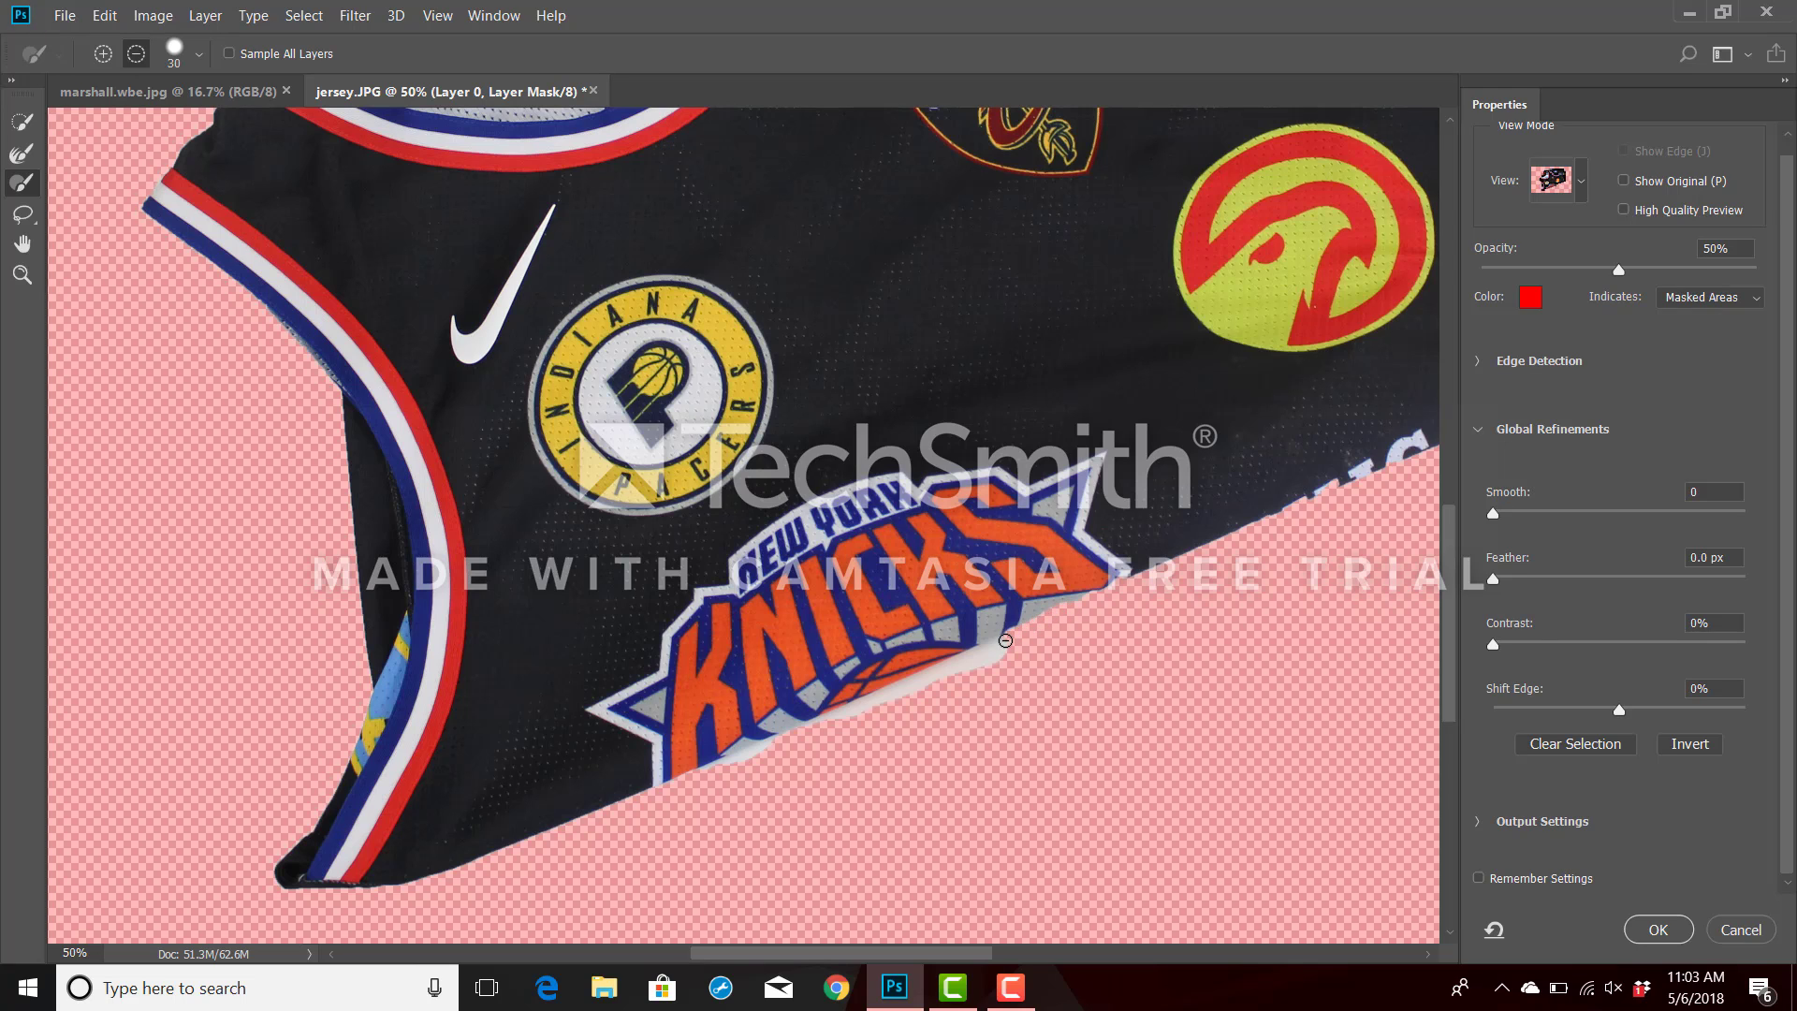
{"action": "mouse_move", "coordinate": [1006, 640]}
{"action": "left_mouse_down"}
{"action": "mouse_move", "coordinate": [812, 730]}
{"action": "mouse_move", "coordinate": [1011, 655]}
{"action": "mouse_move", "coordinate": [847, 725]}
{"action": "mouse_move", "coordinate": [702, 760]}
{"action": "left_mouse_up"}
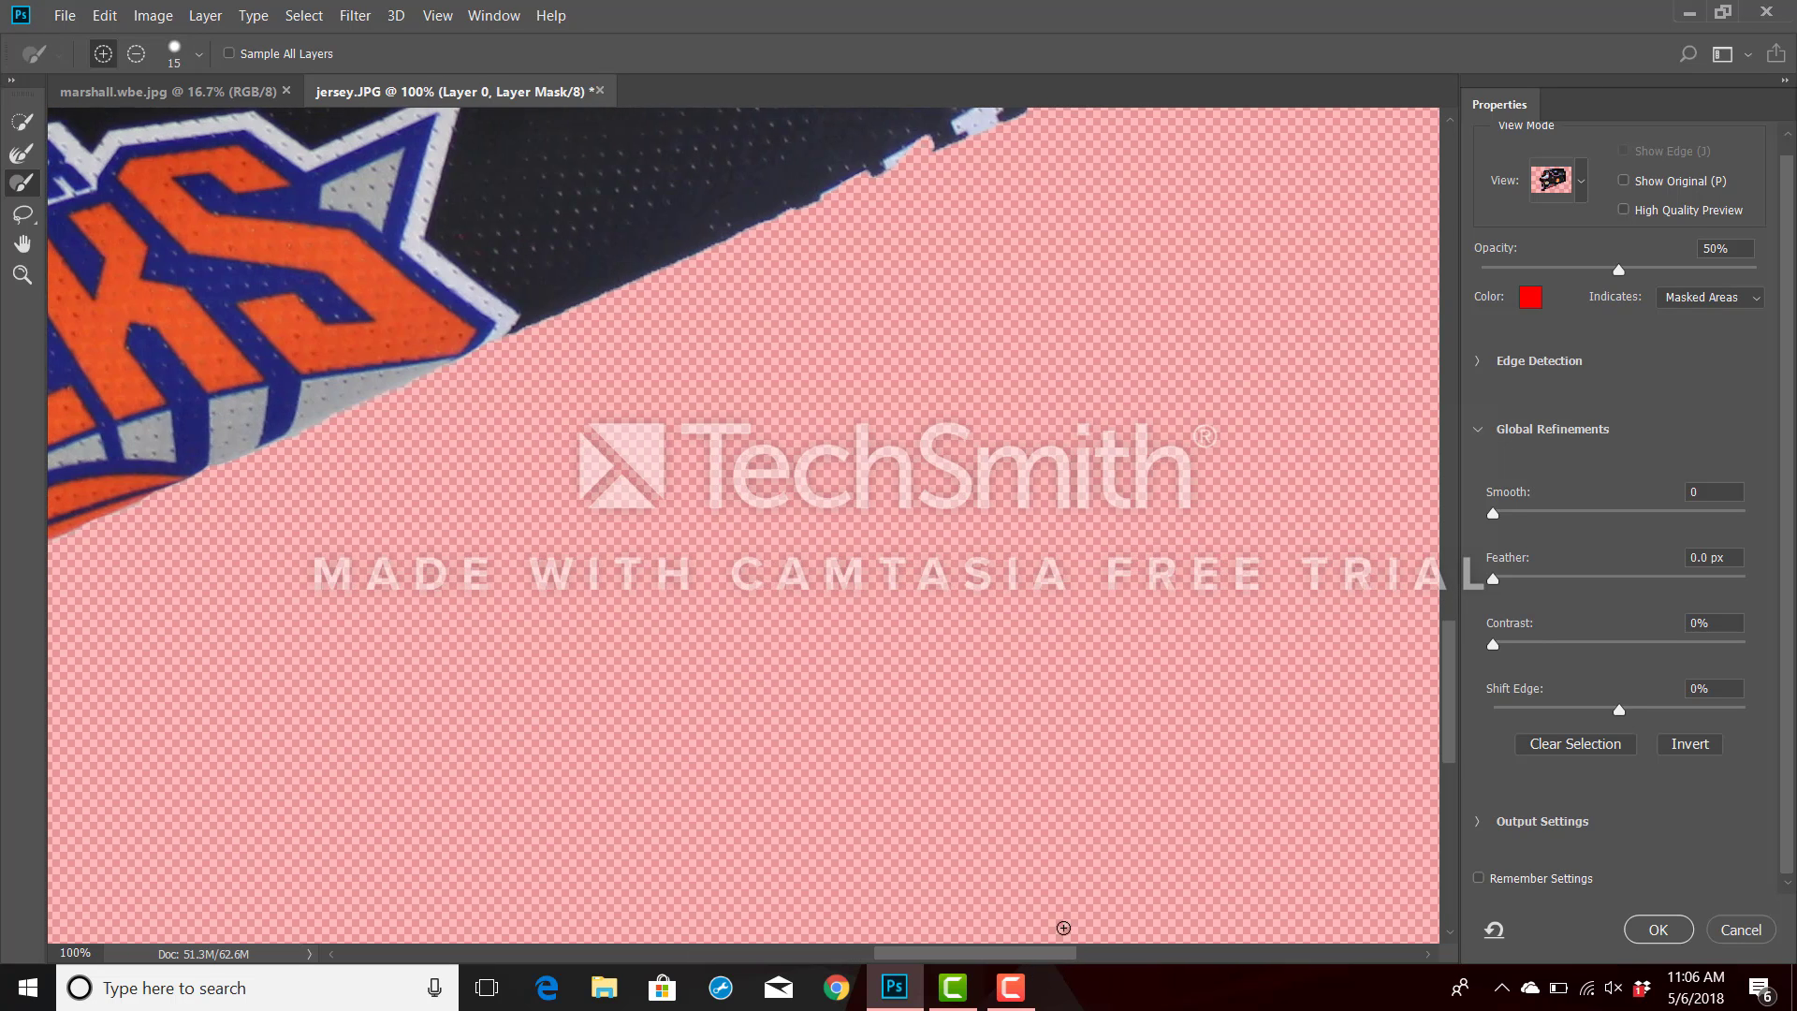
Brush the missing parts of the Chicago lettering along the lower edge back into the mask, using a size 20 brush.
{"action": "scroll", "coordinate": [1011, 652], "scroll_direction": "up", "scroll_amount": 5}
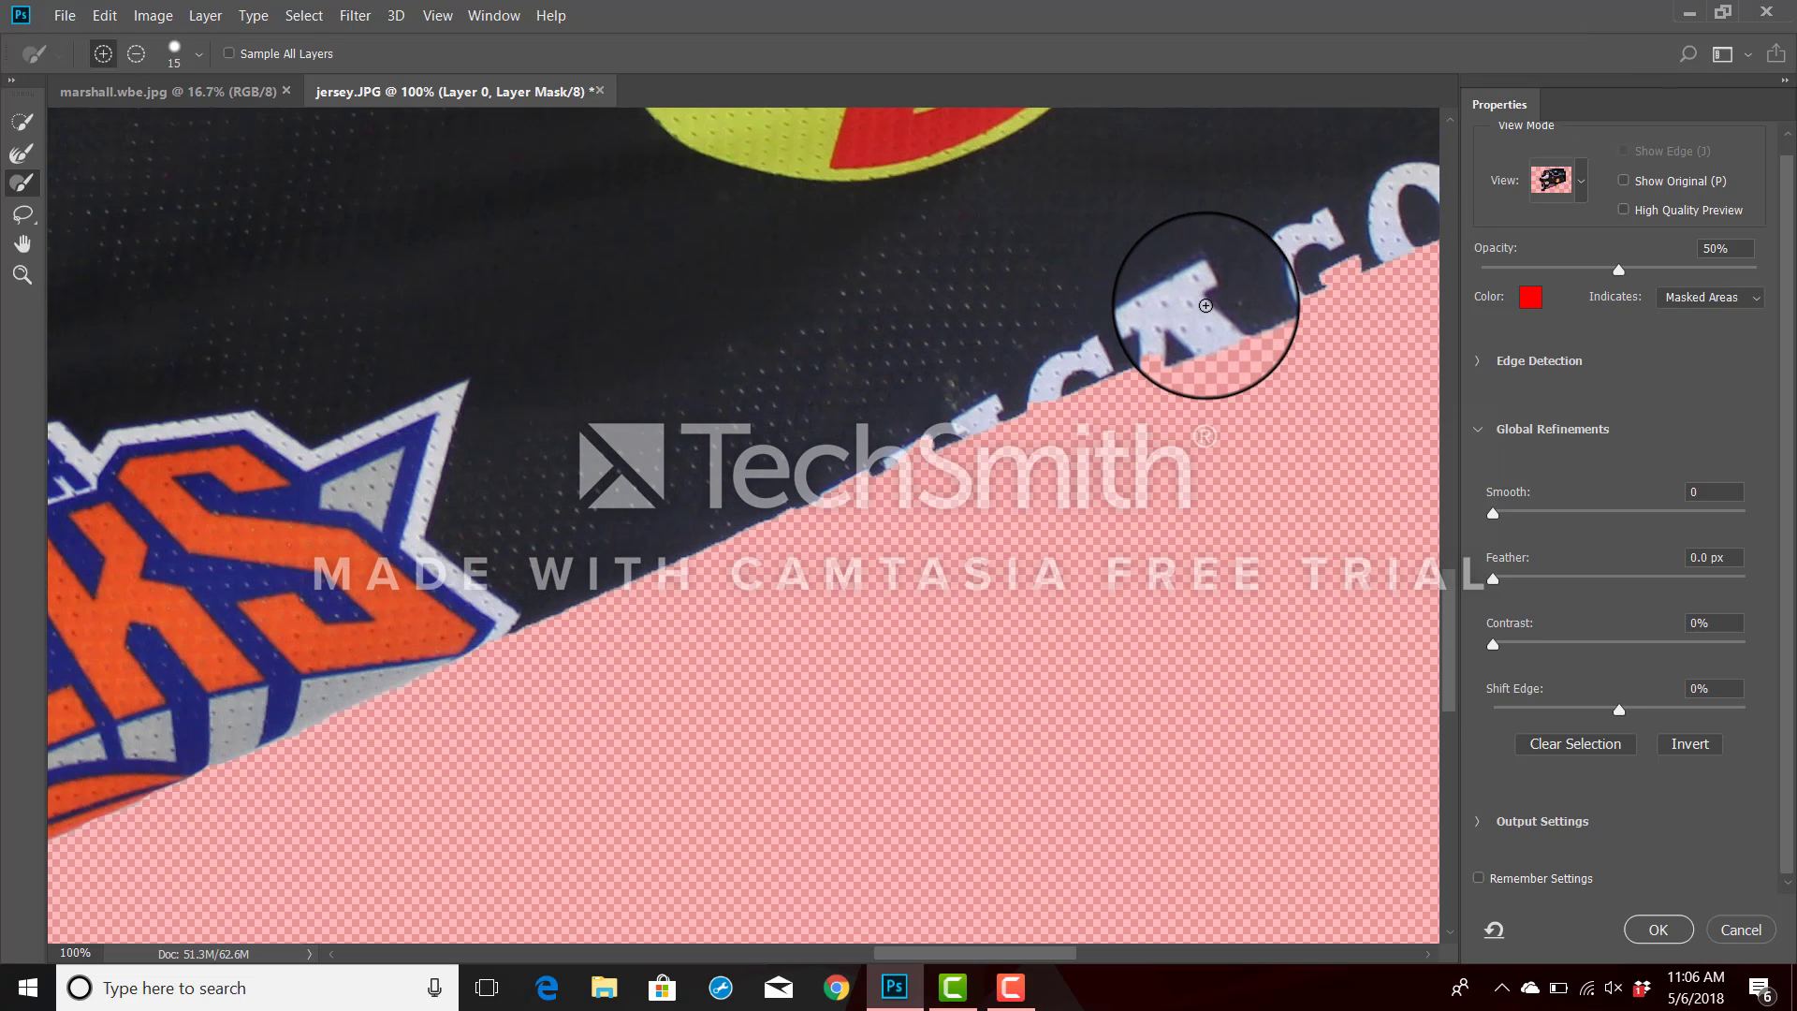
{"action": "scroll", "coordinate": [1205, 305], "scroll_direction": "up", "scroll_amount": 1}
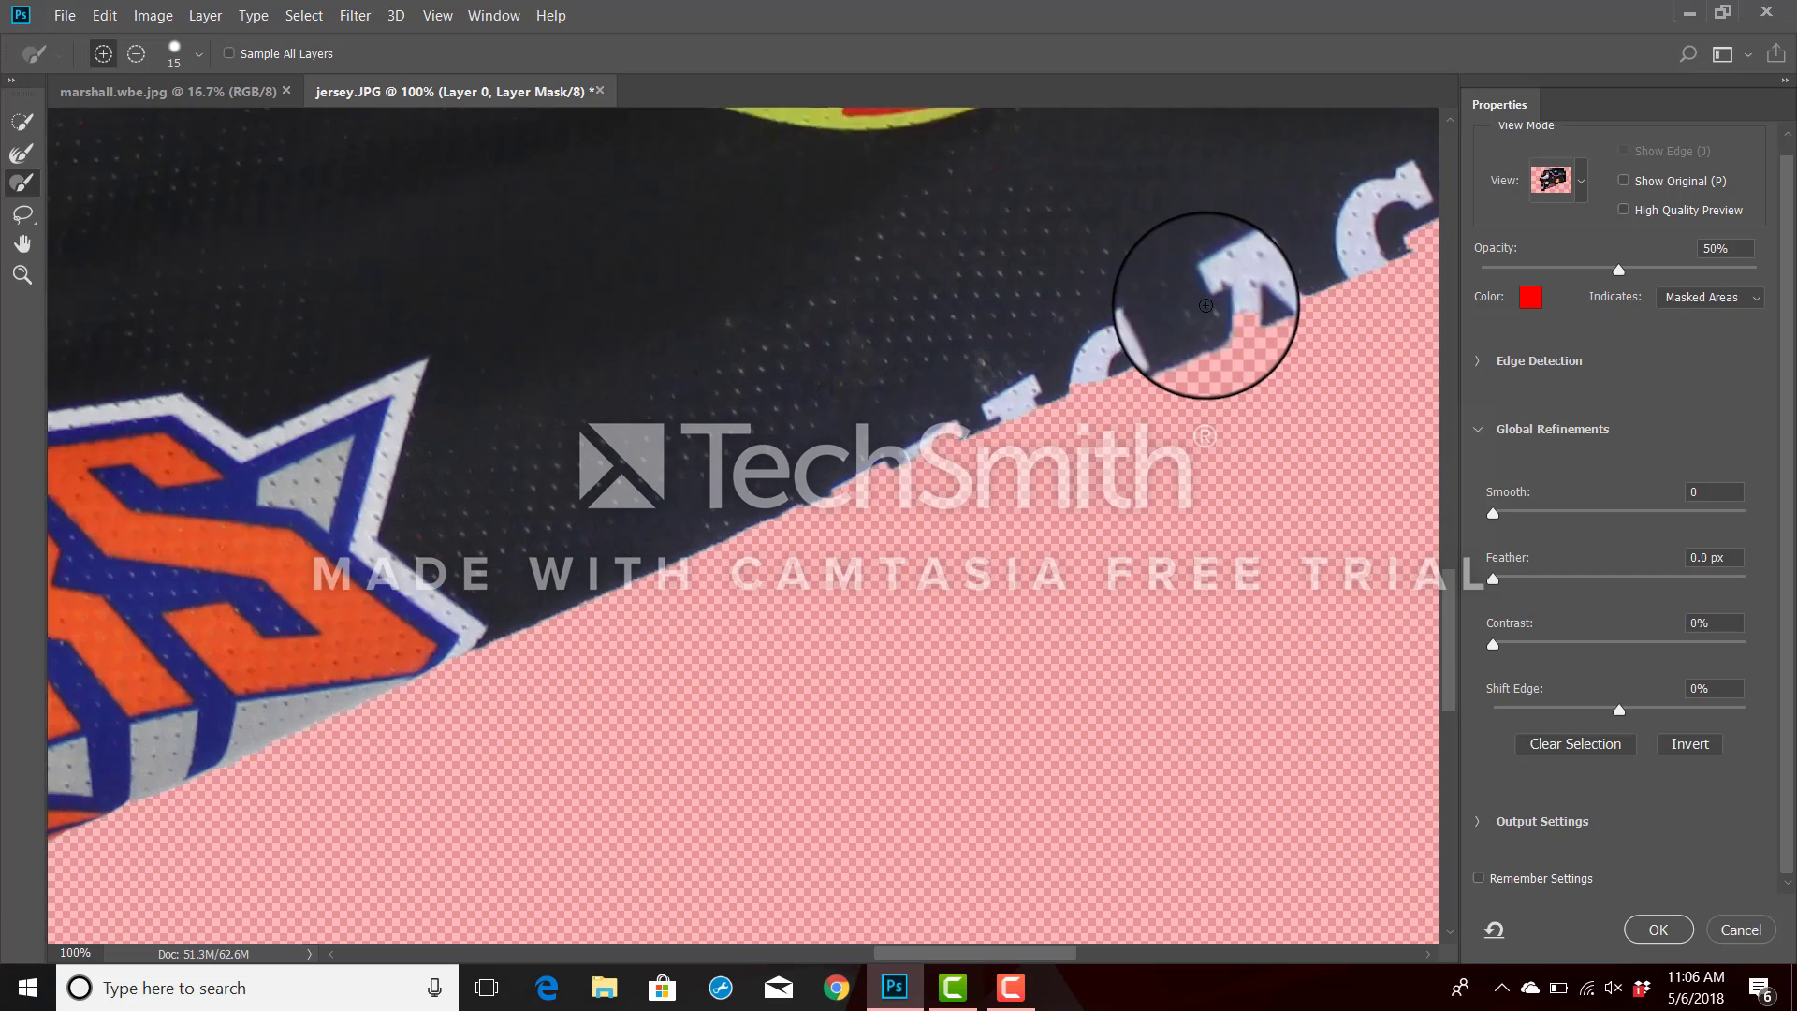
{"action": "left_click_drag", "start_coordinate": [1205, 305], "coordinate": [1134, 352]}
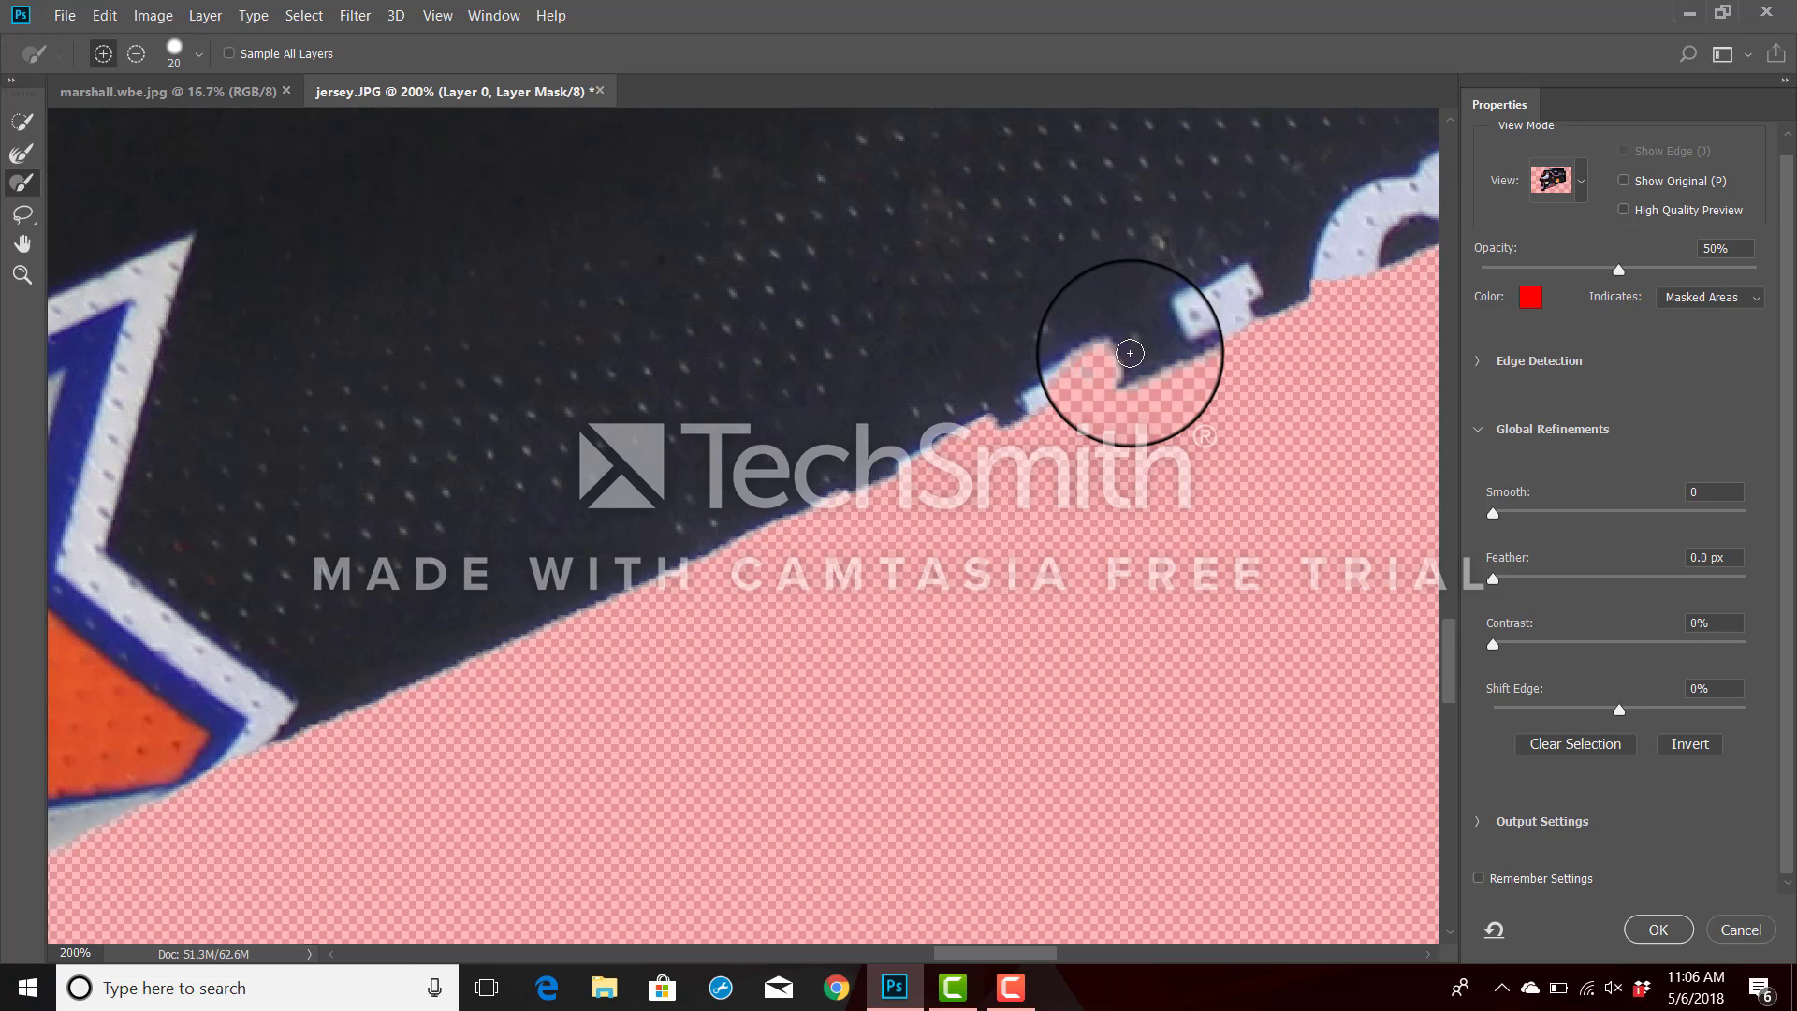
{"action": "mouse_move", "coordinate": [1130, 353]}
{"action": "left_mouse_down"}
{"action": "mouse_move", "coordinate": [936, 436]}
{"action": "mouse_move", "coordinate": [880, 438]}
{"action": "mouse_move", "coordinate": [867, 465]}
{"action": "mouse_move", "coordinate": [754, 513]}
{"action": "left_mouse_up"}
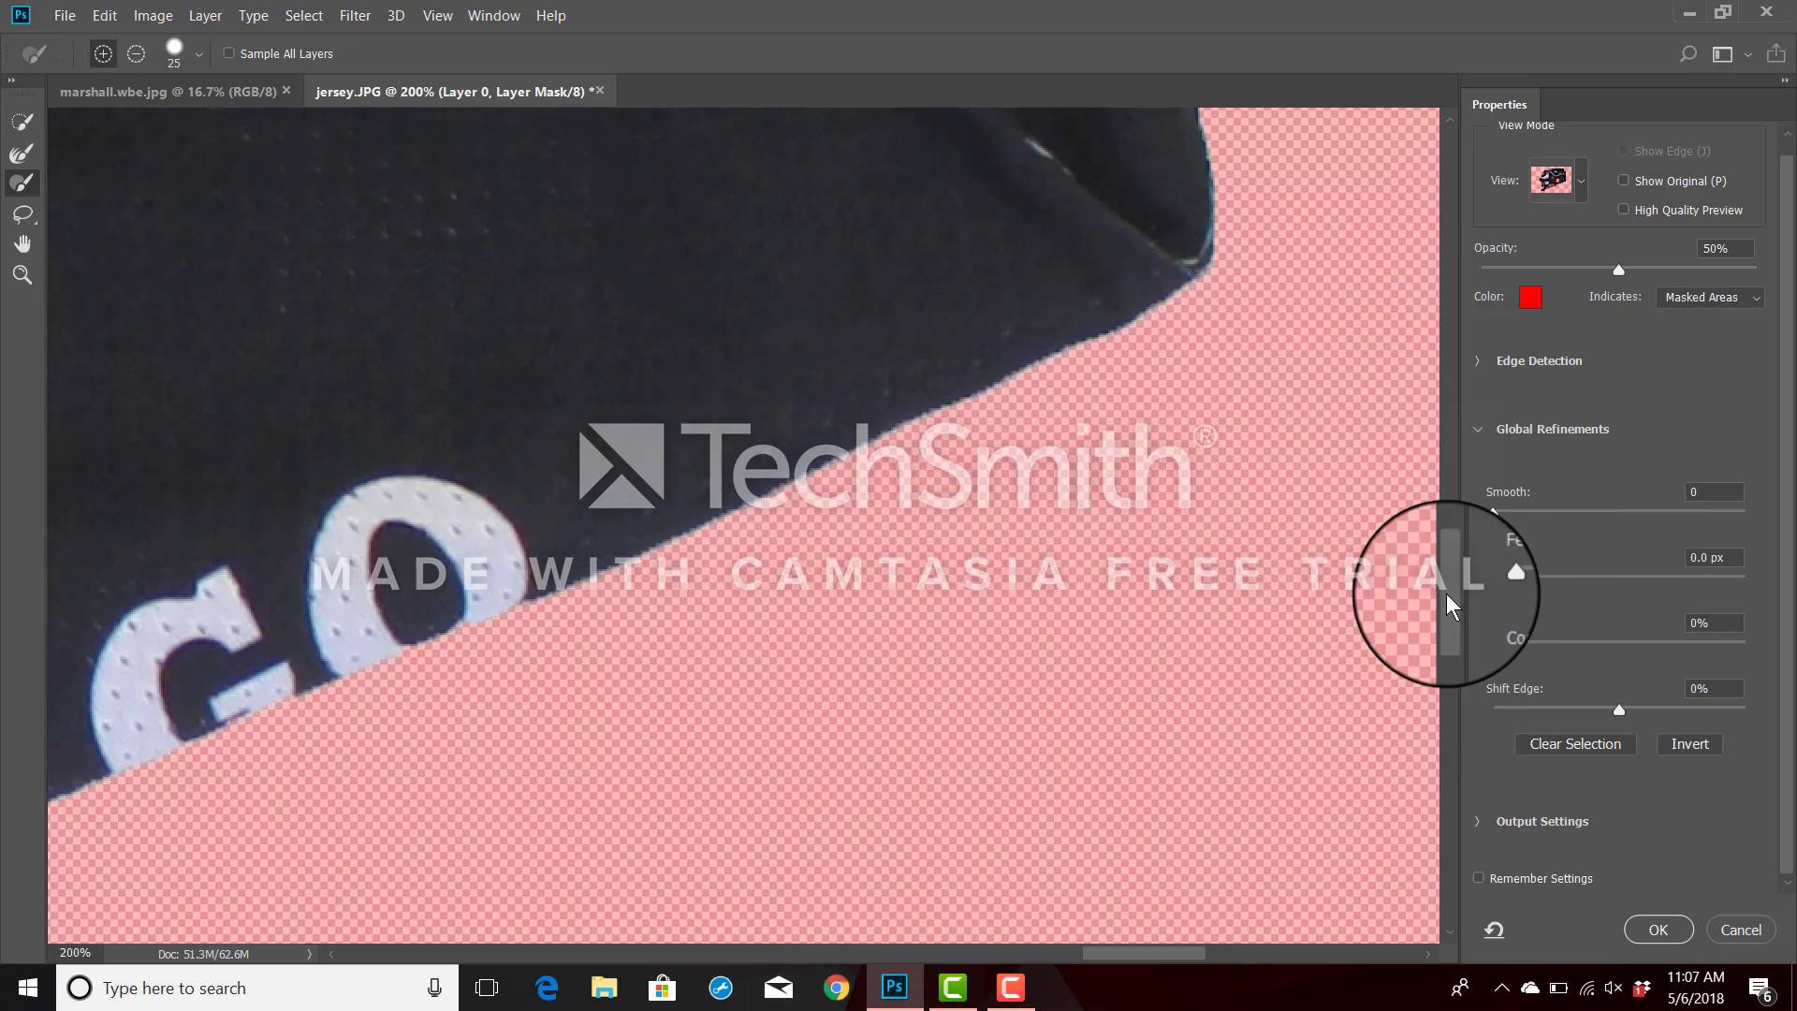
Subtract the light fringe at the jersey's upper-left corner with a size 25 brush and apply the refined mask.
{"action": "mouse_move", "coordinate": [1448, 595]}
{"action": "left_mouse_down"}
{"action": "mouse_move", "coordinate": [1546, 384]}
{"action": "mouse_move", "coordinate": [1471, 300]}
{"action": "left_mouse_up"}
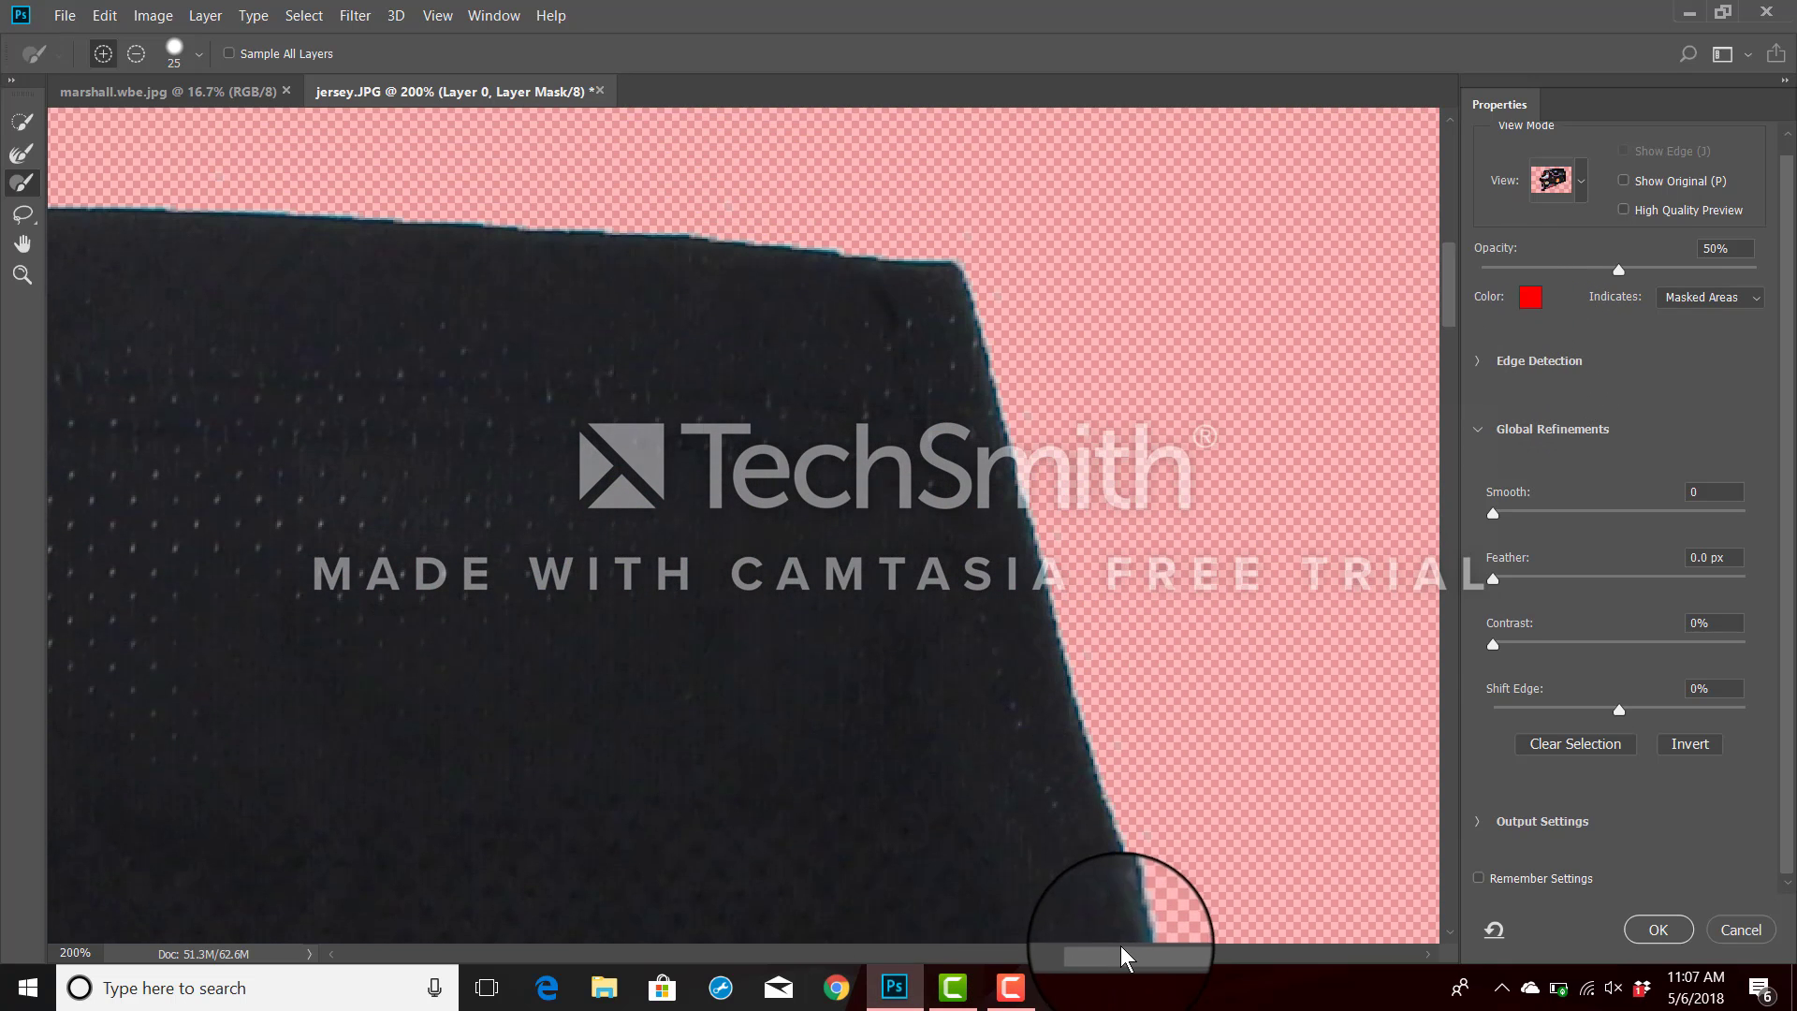
{"action": "left_click_drag", "start_coordinate": [1122, 955], "coordinate": [735, 992]}
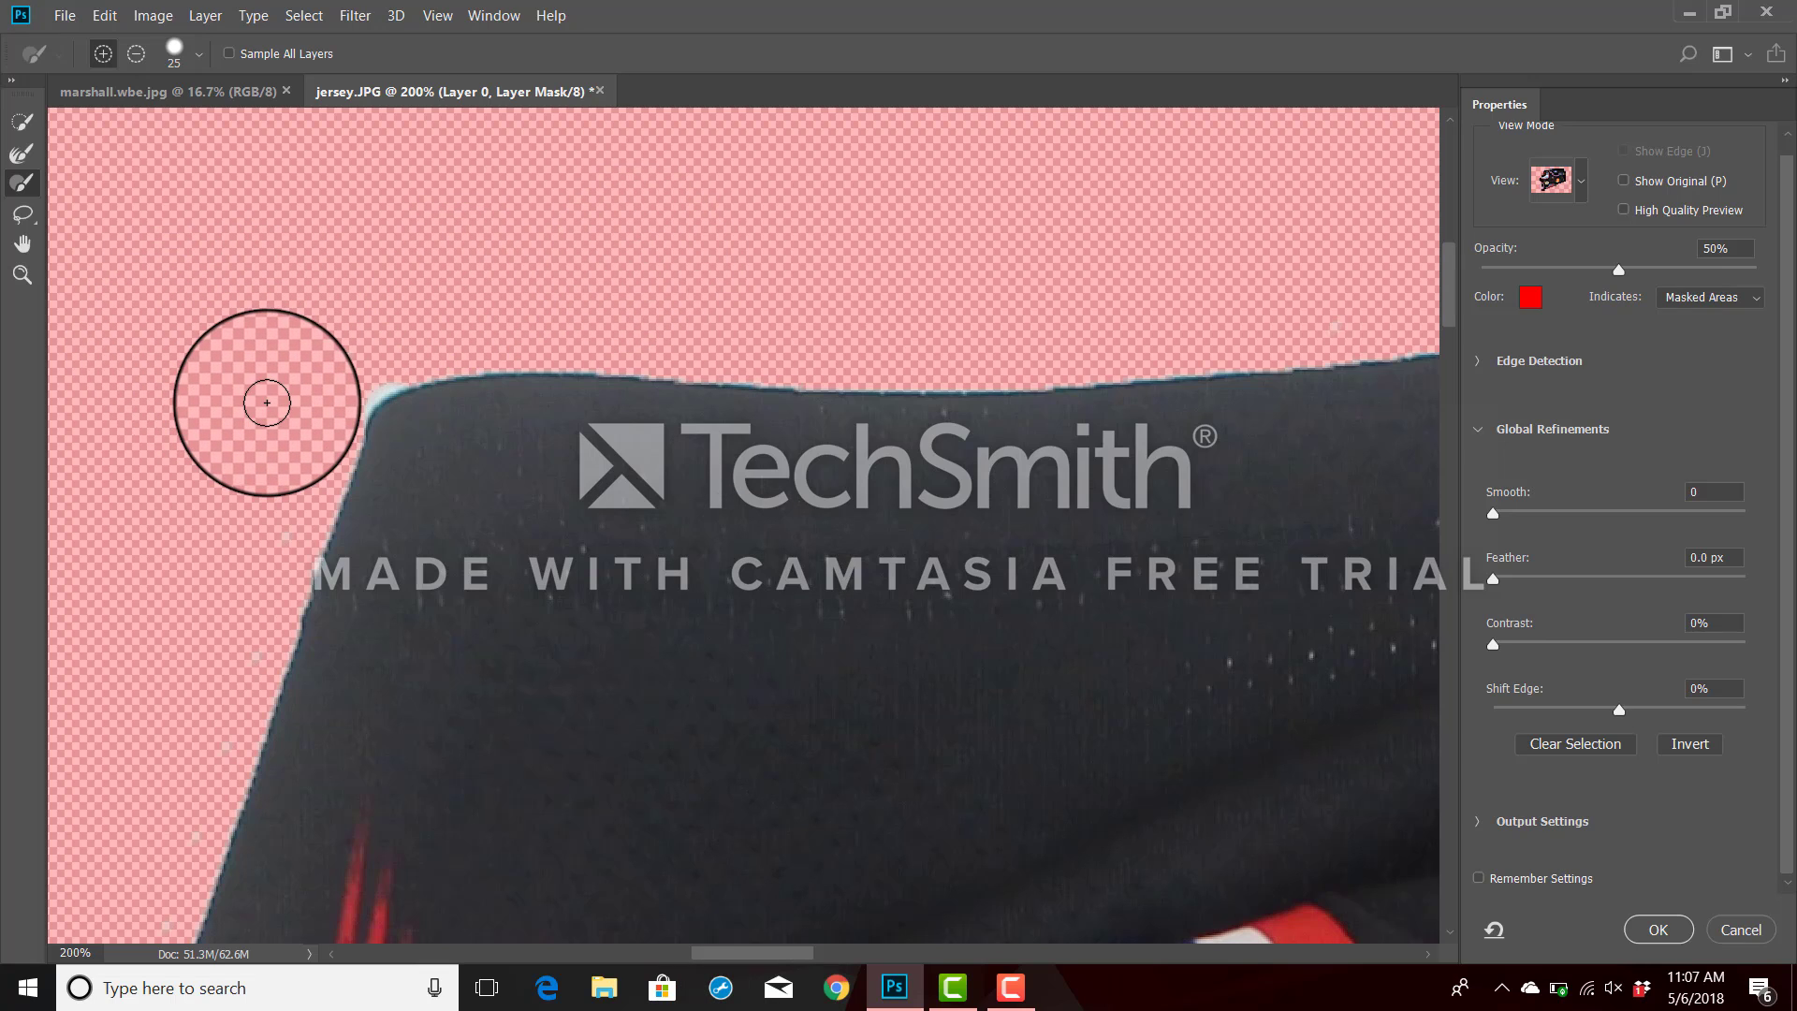
{"action": "key", "text": "alt"}
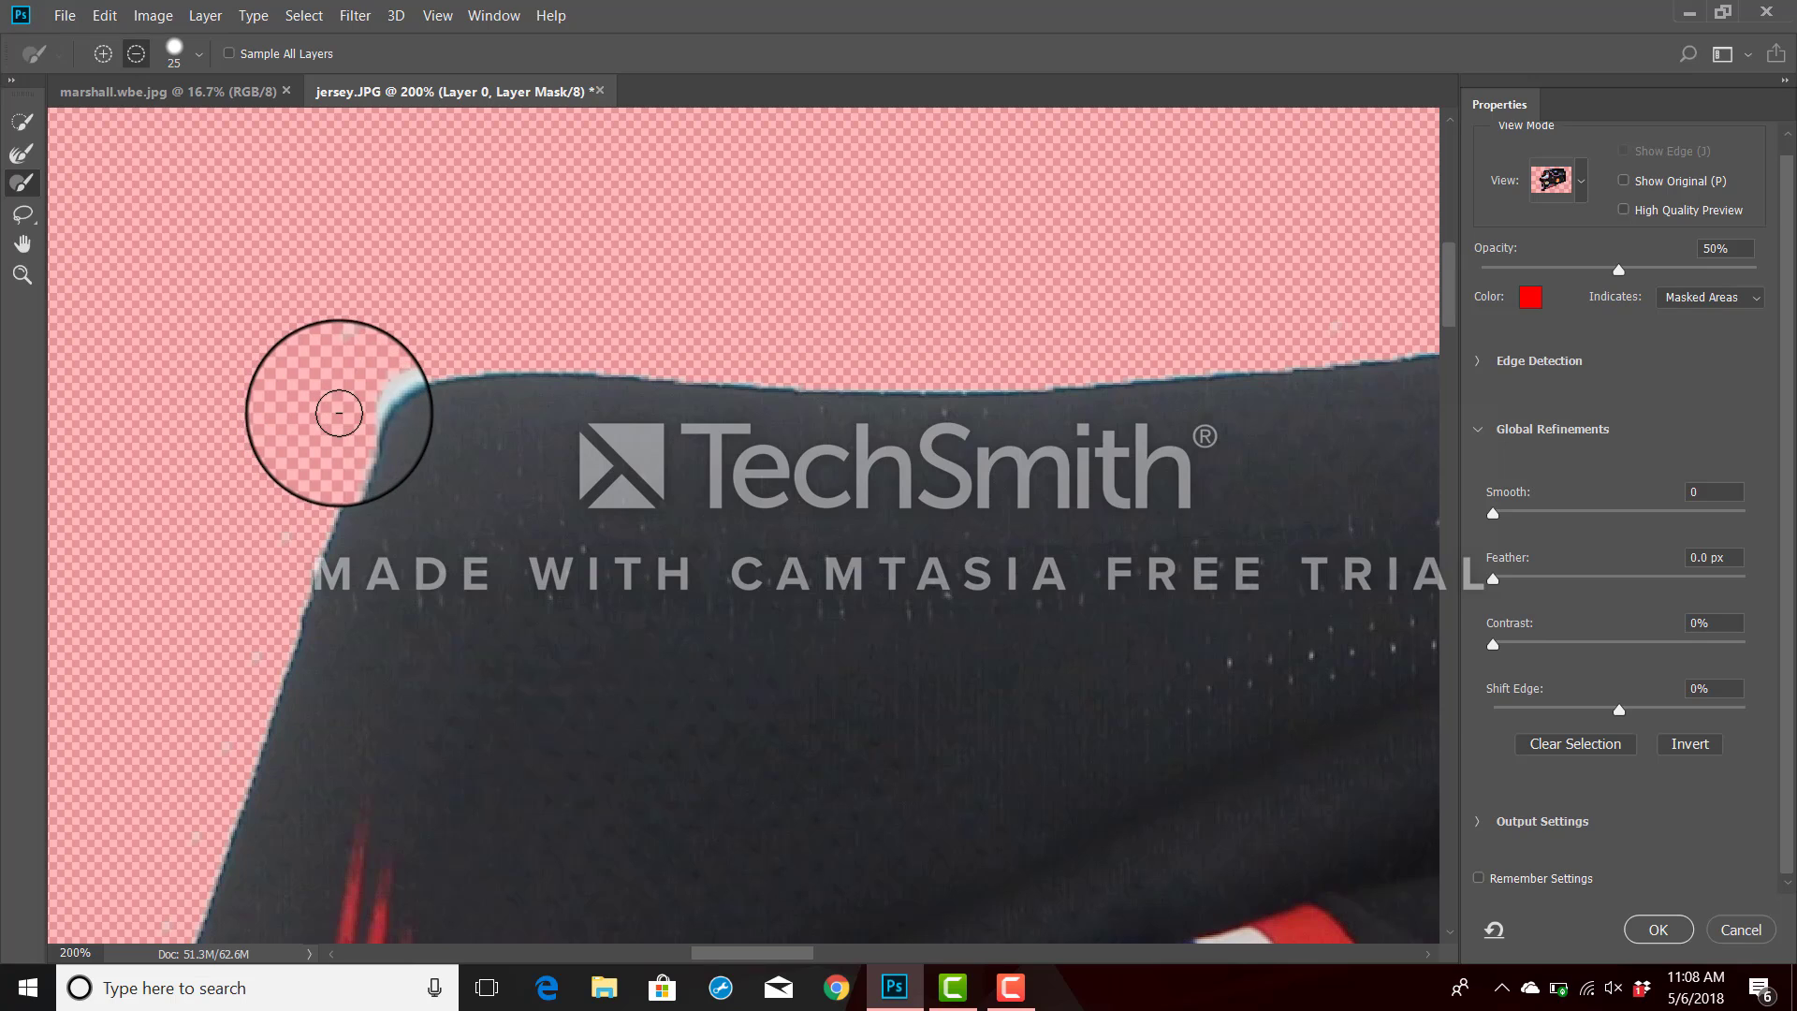
{"action": "left_click_drag", "start_coordinate": [340, 414], "coordinate": [402, 363]}
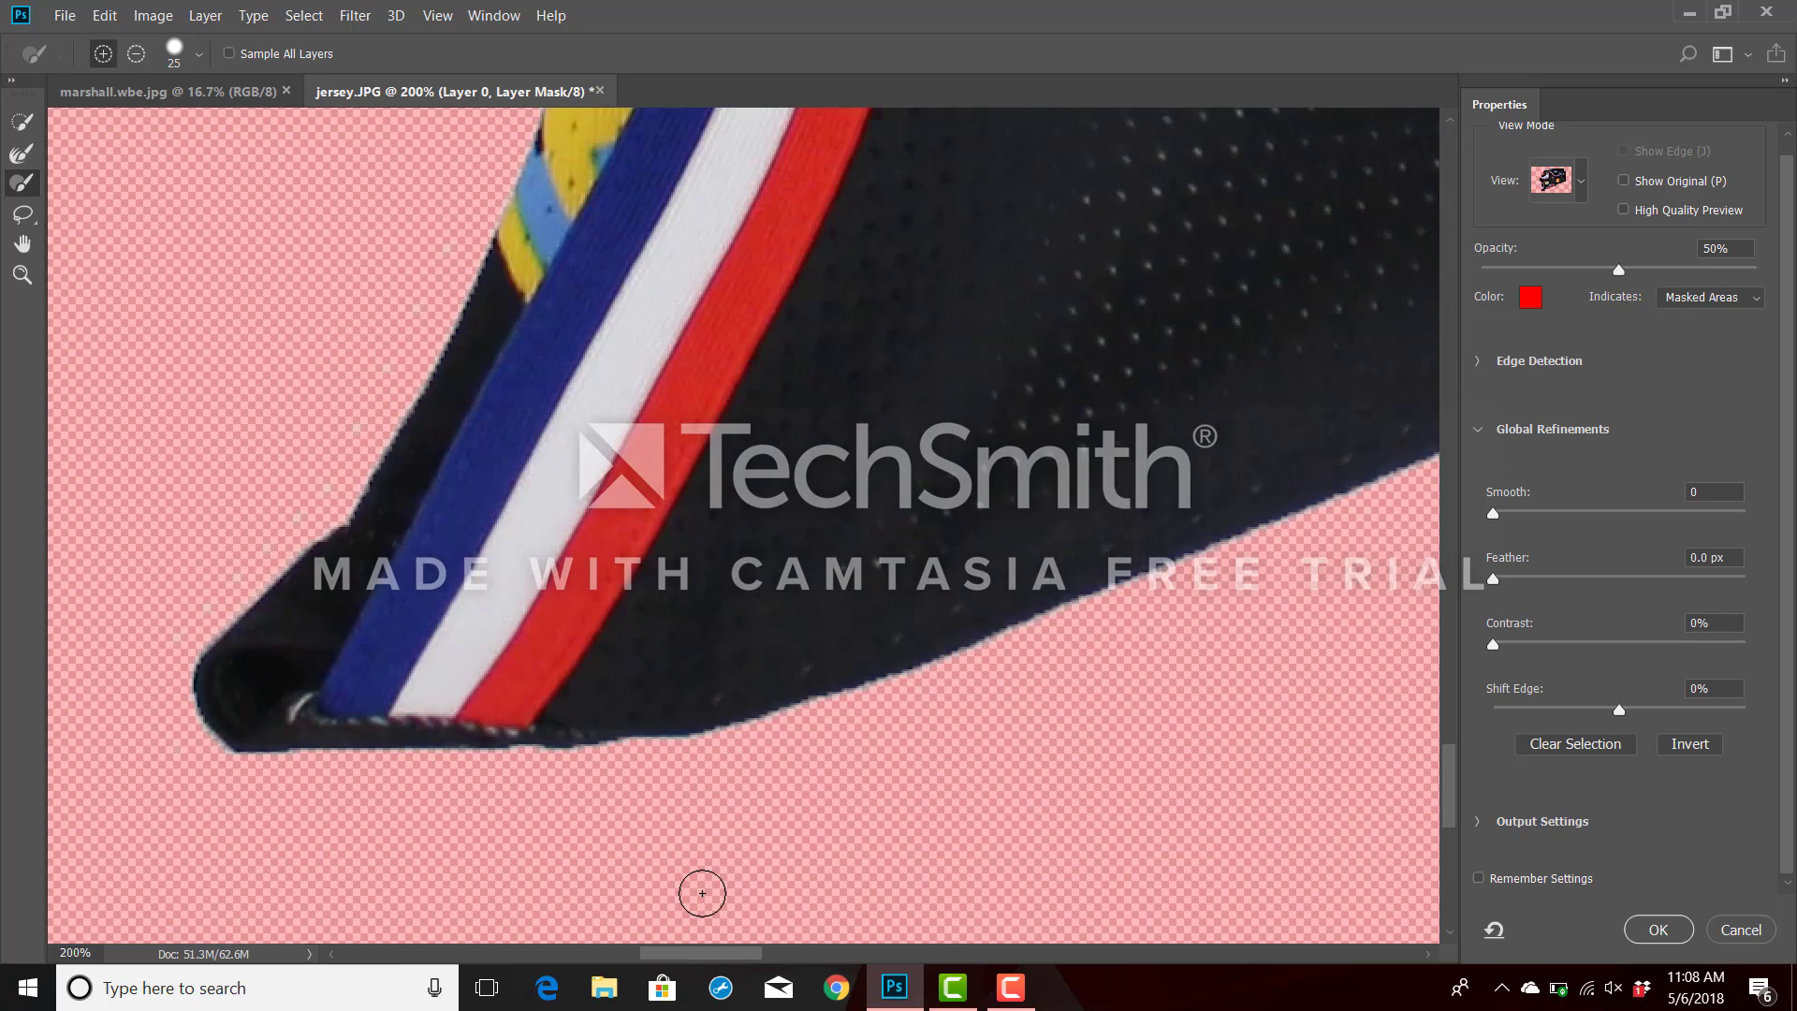
{"action": "key", "text": "ctrl+minus"}
{"action": "key", "text": "ctrl+minus"}
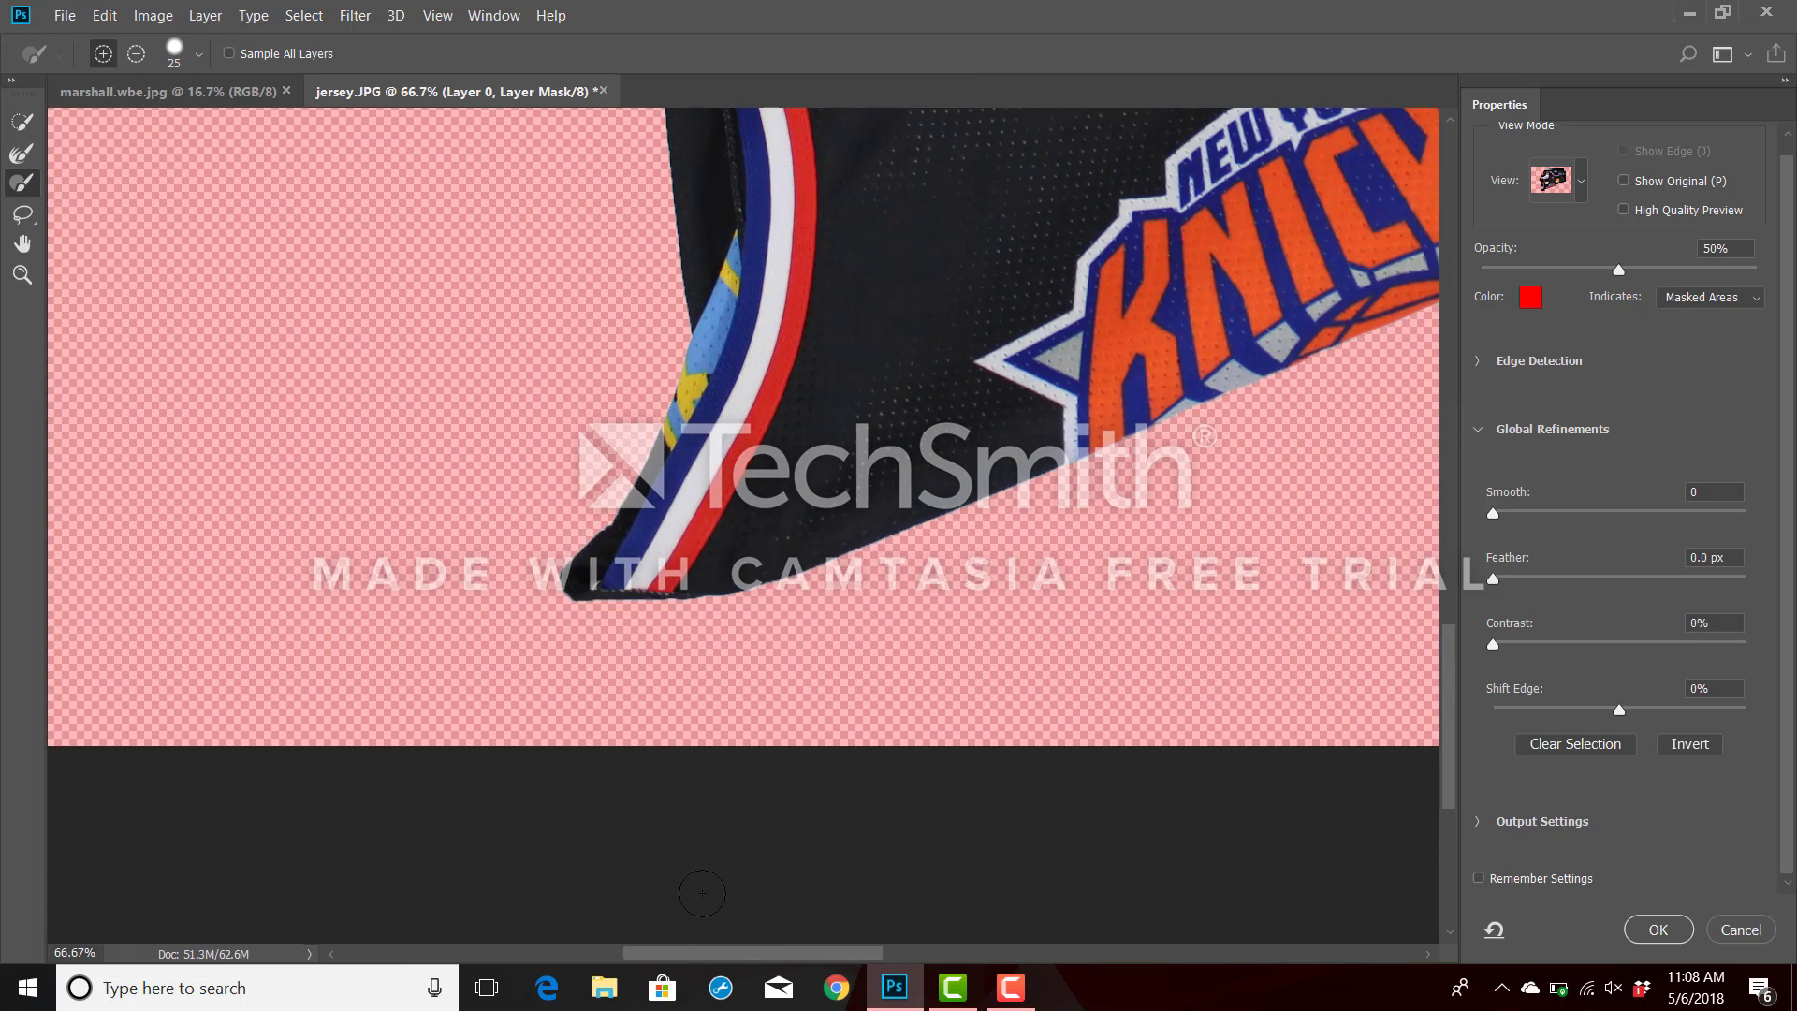
{"action": "key", "text": "ctrl+minus"}
{"action": "key", "text": "ctrl+minus"}
{"action": "key", "text": "ctrl+minus"}
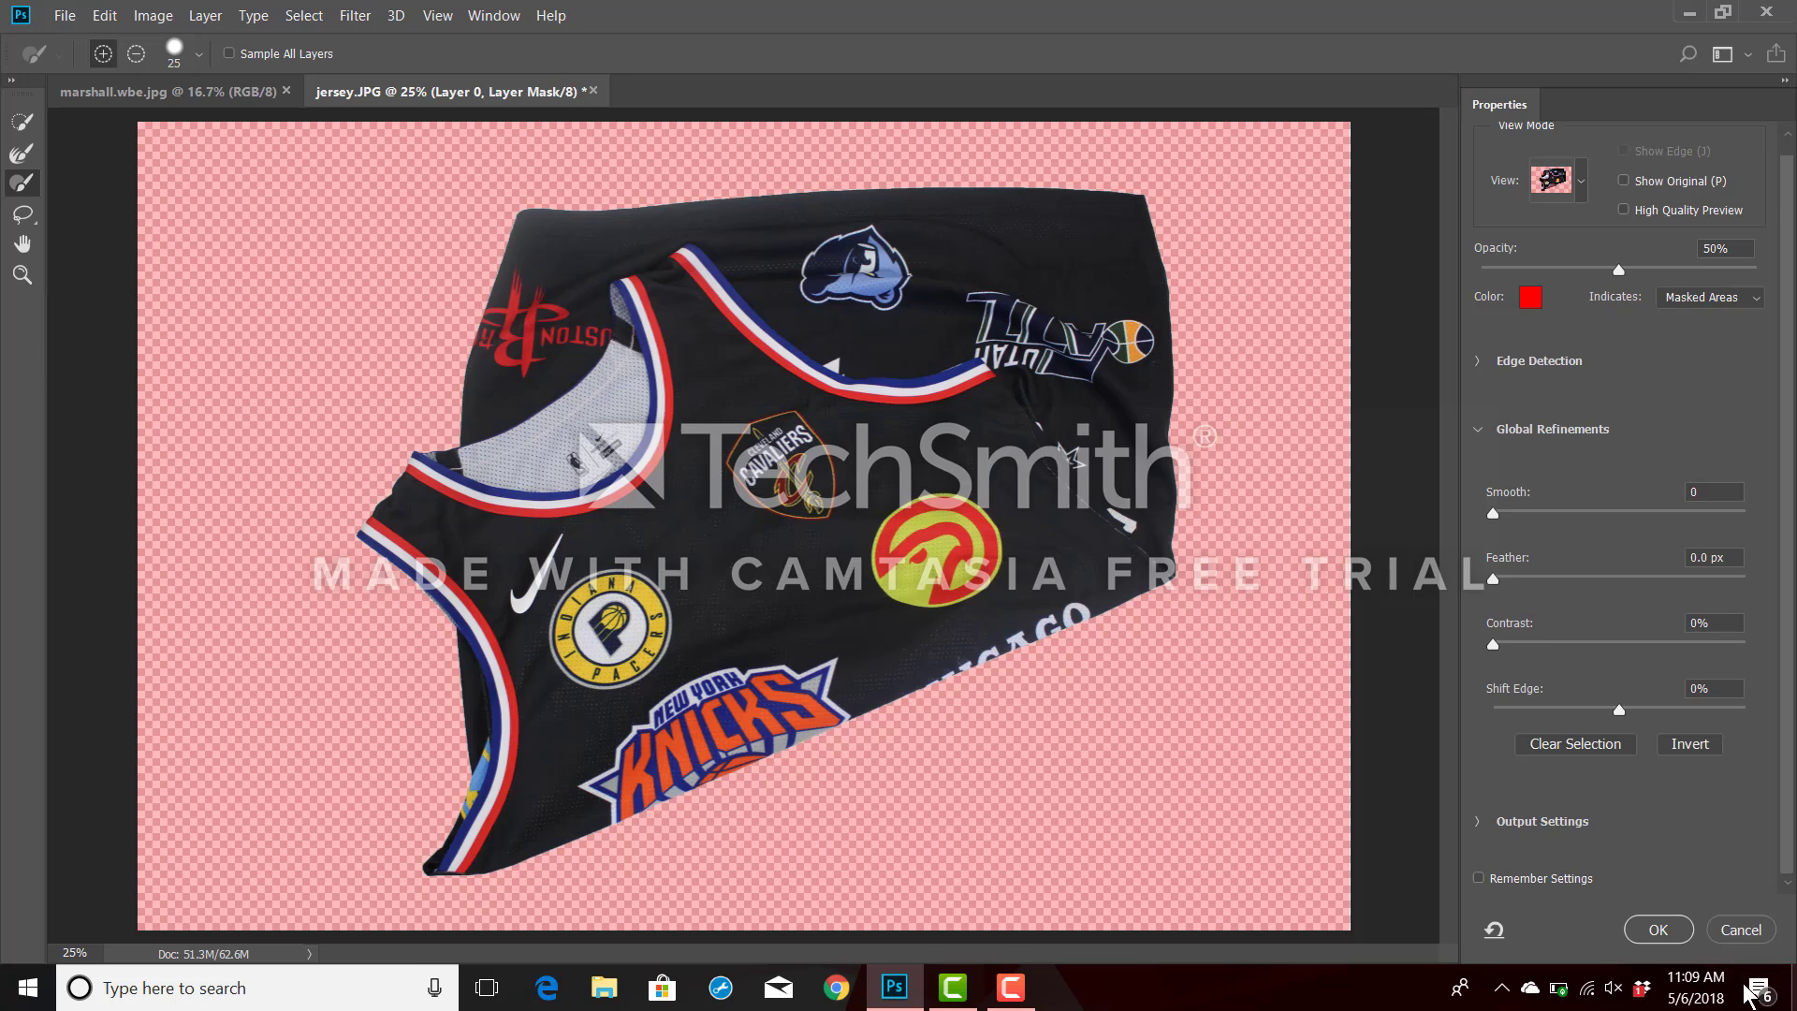
{"action": "left_click", "coordinate": [1658, 929]}
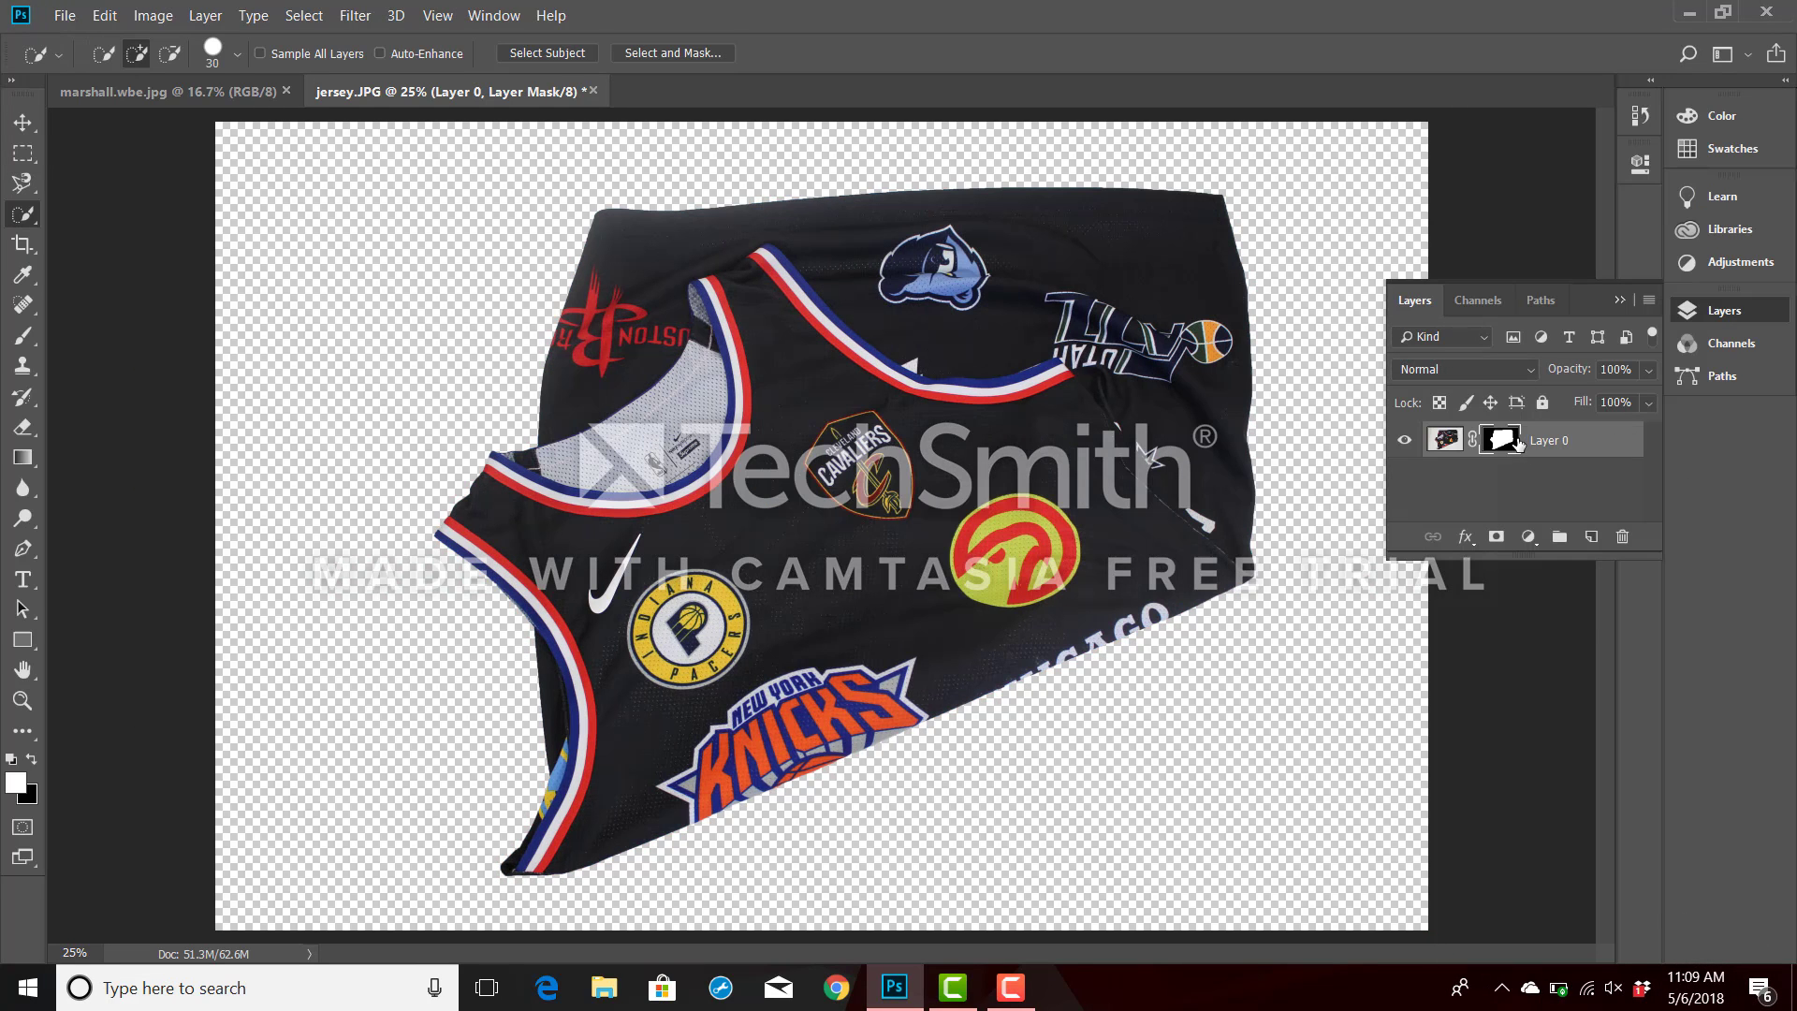
{"action": "left_click", "coordinate": [1444, 440]}
{"action": "double_click", "coordinate": [1444, 440]}
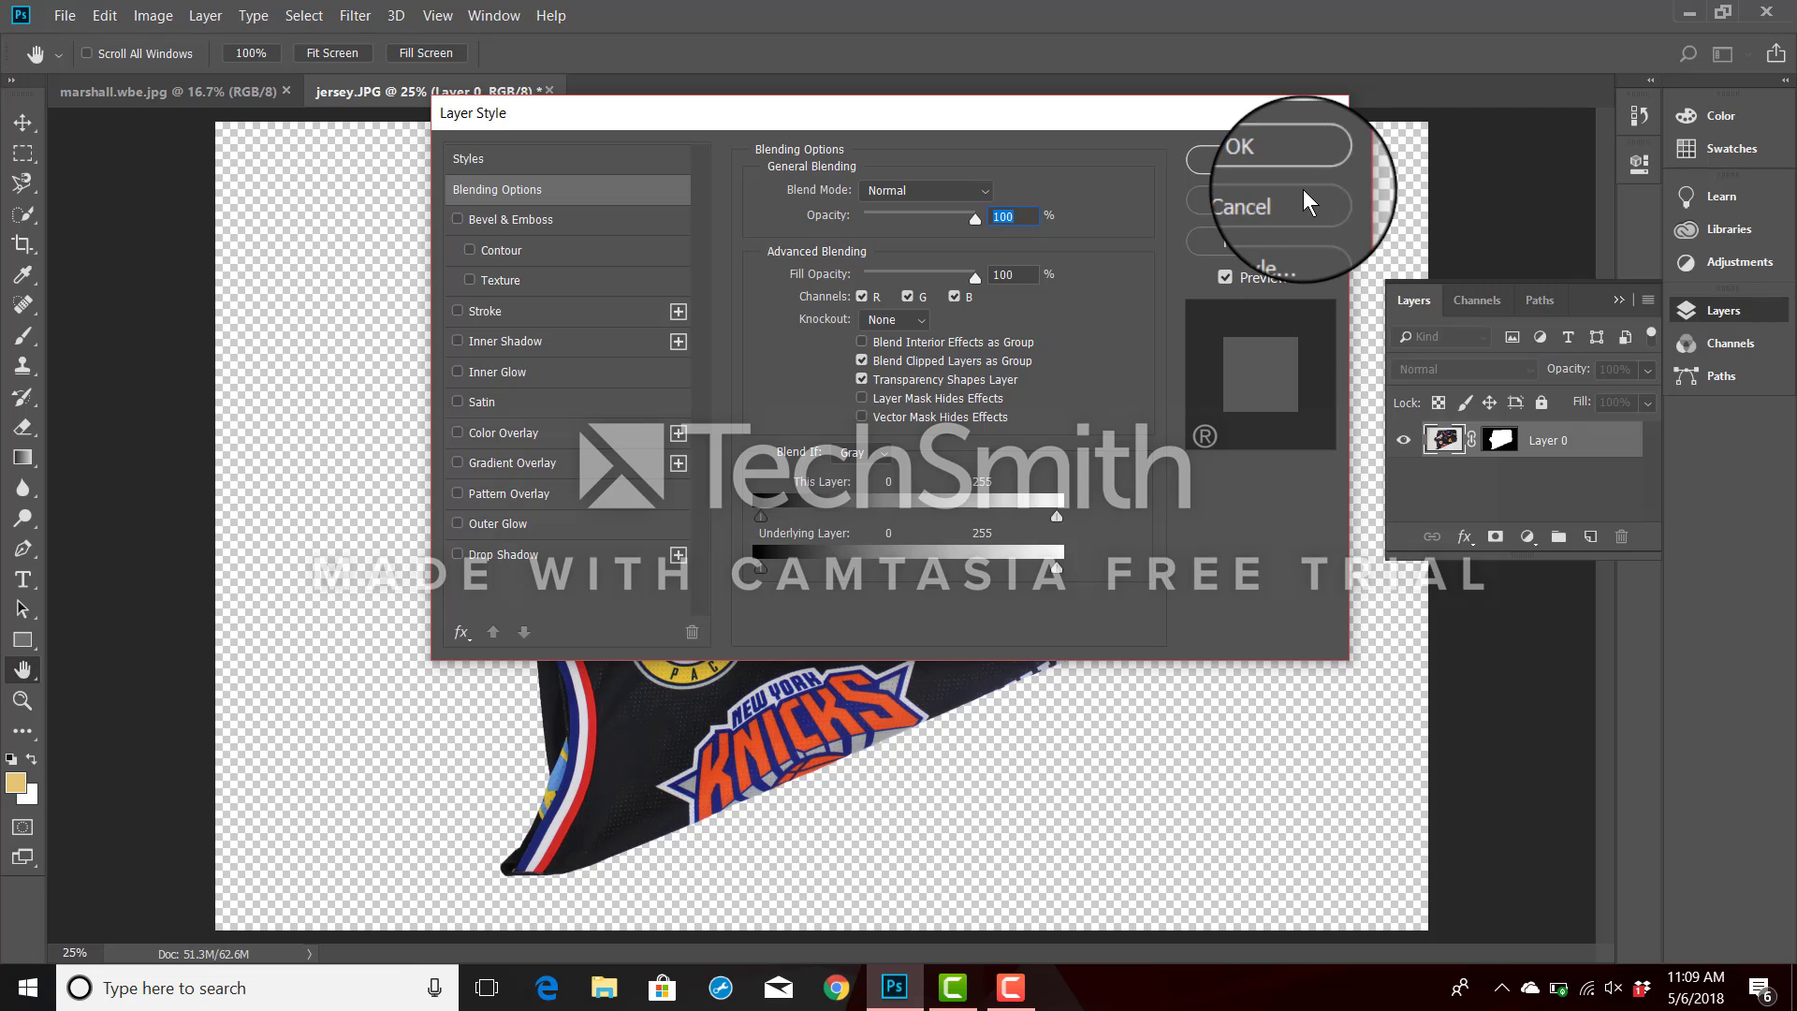
{"action": "left_click", "coordinate": [1304, 192]}
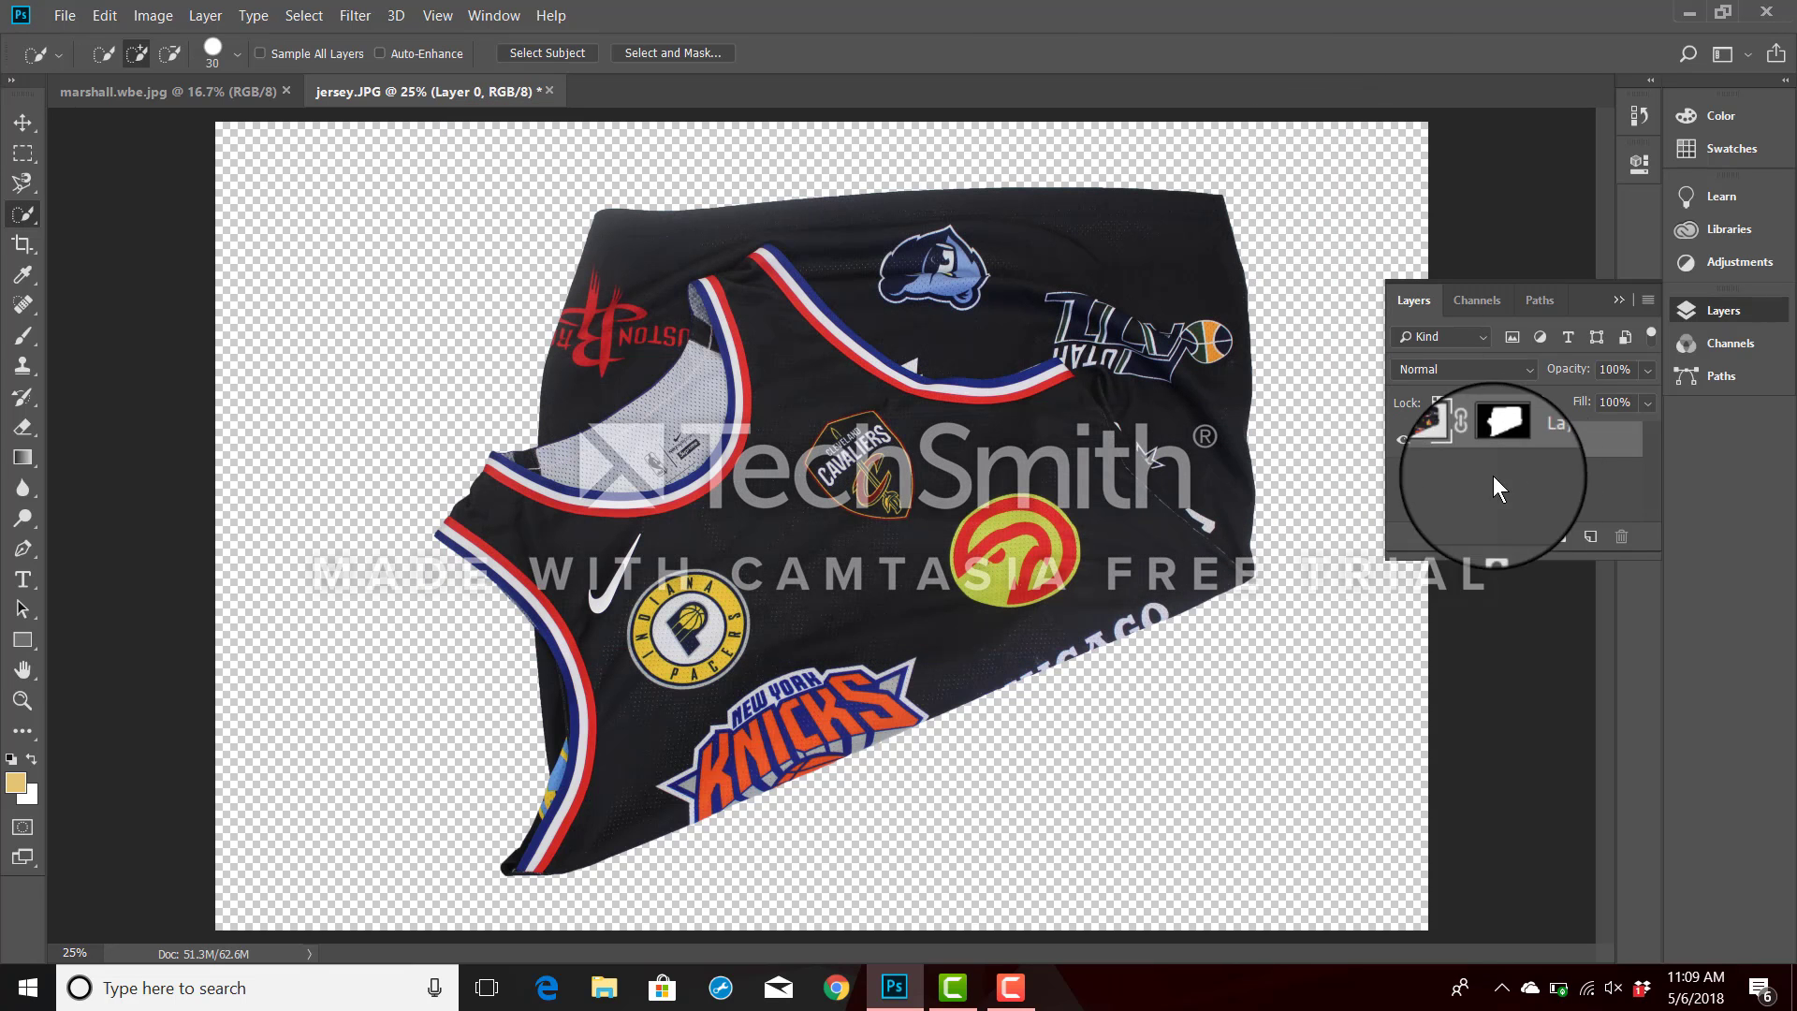
{"action": "left_click", "coordinate": [1510, 447]}
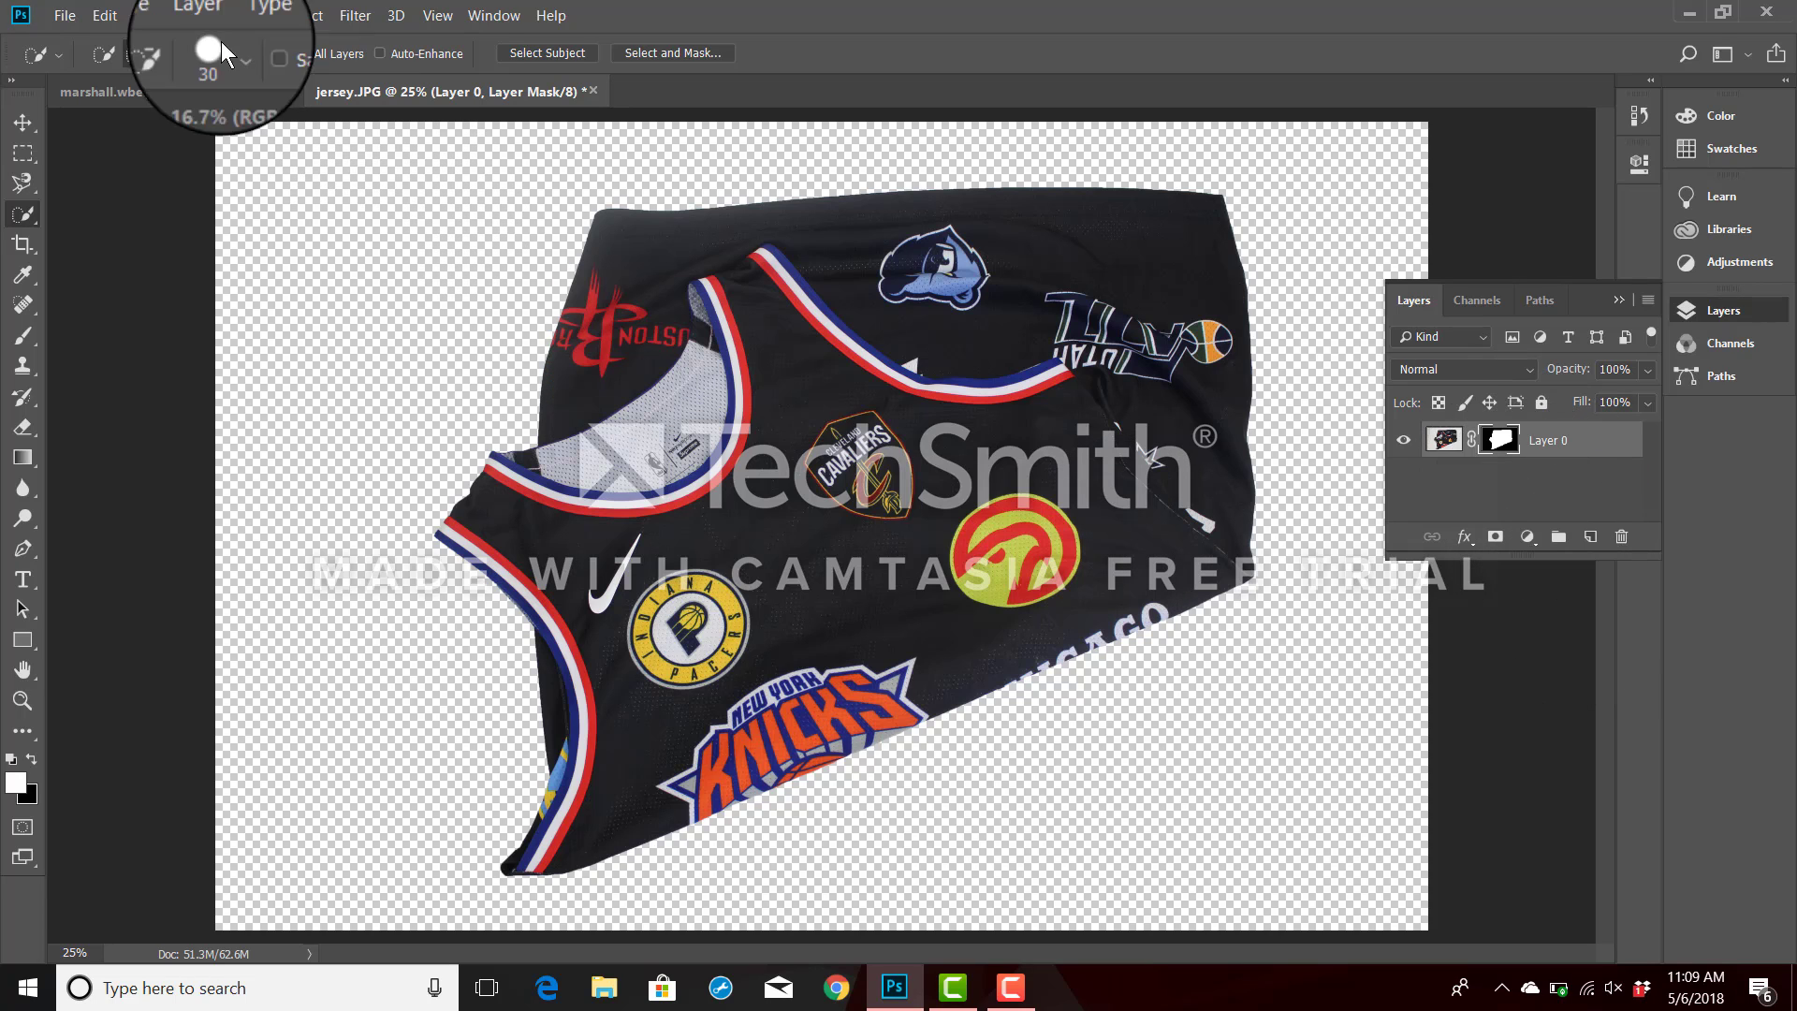
Save the cut-out jersey in Pictures as a JPEG named marshall.cob with quality 8 and Baseline ("Standard") format.
{"action": "left_click", "coordinate": [63, 15]}
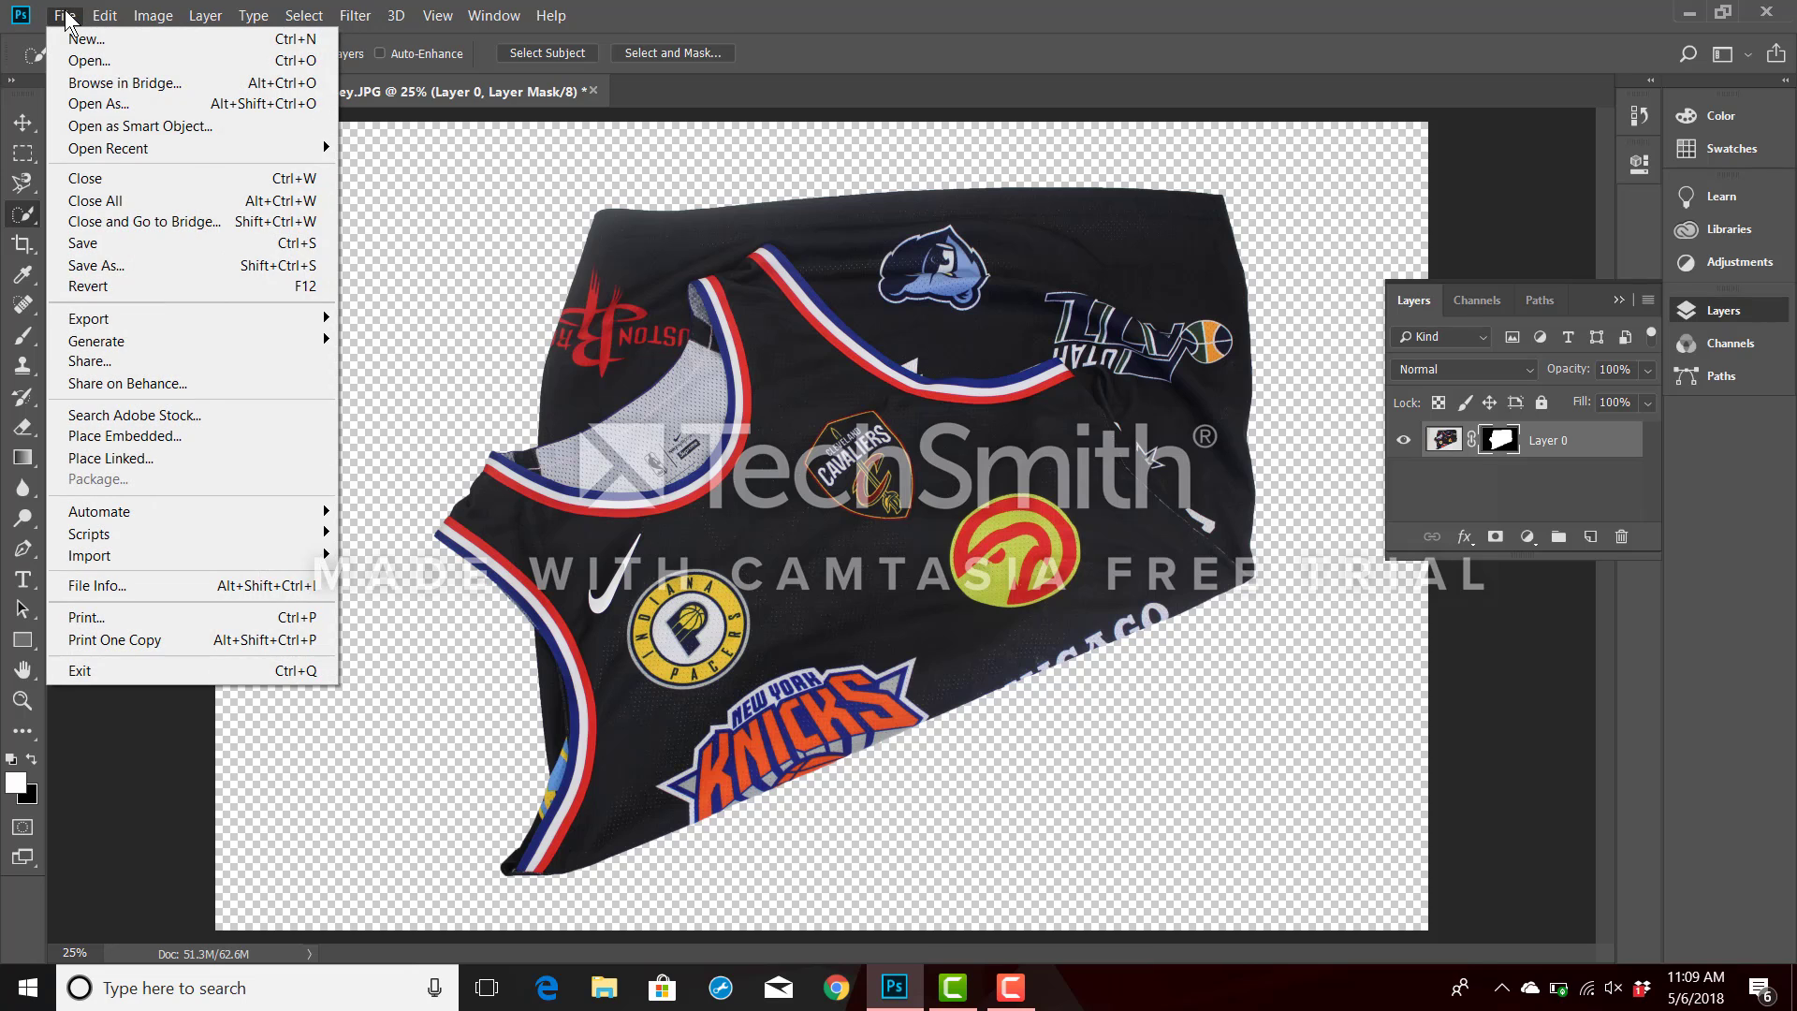
{"action": "left_click", "coordinate": [100, 268]}
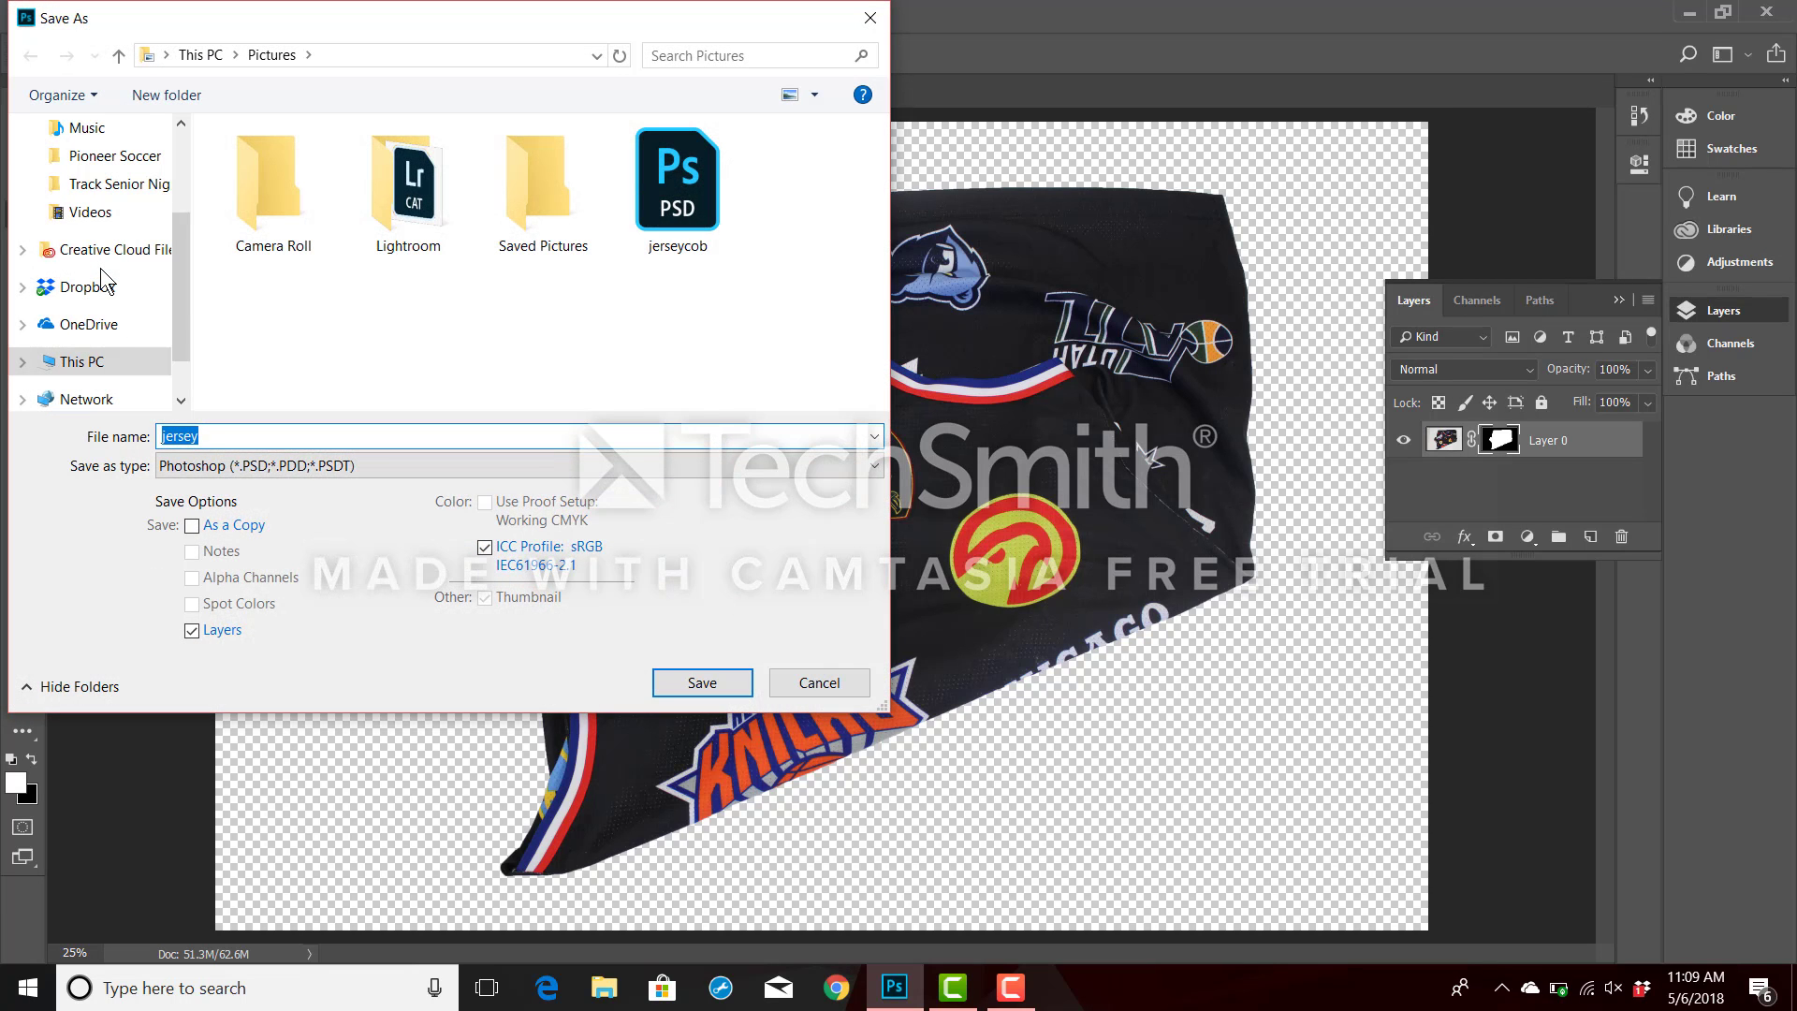
{"action": "left_click_drag", "start_coordinate": [208, 430], "coordinate": [147, 426]}
{"action": "type", "text": "marshall"}
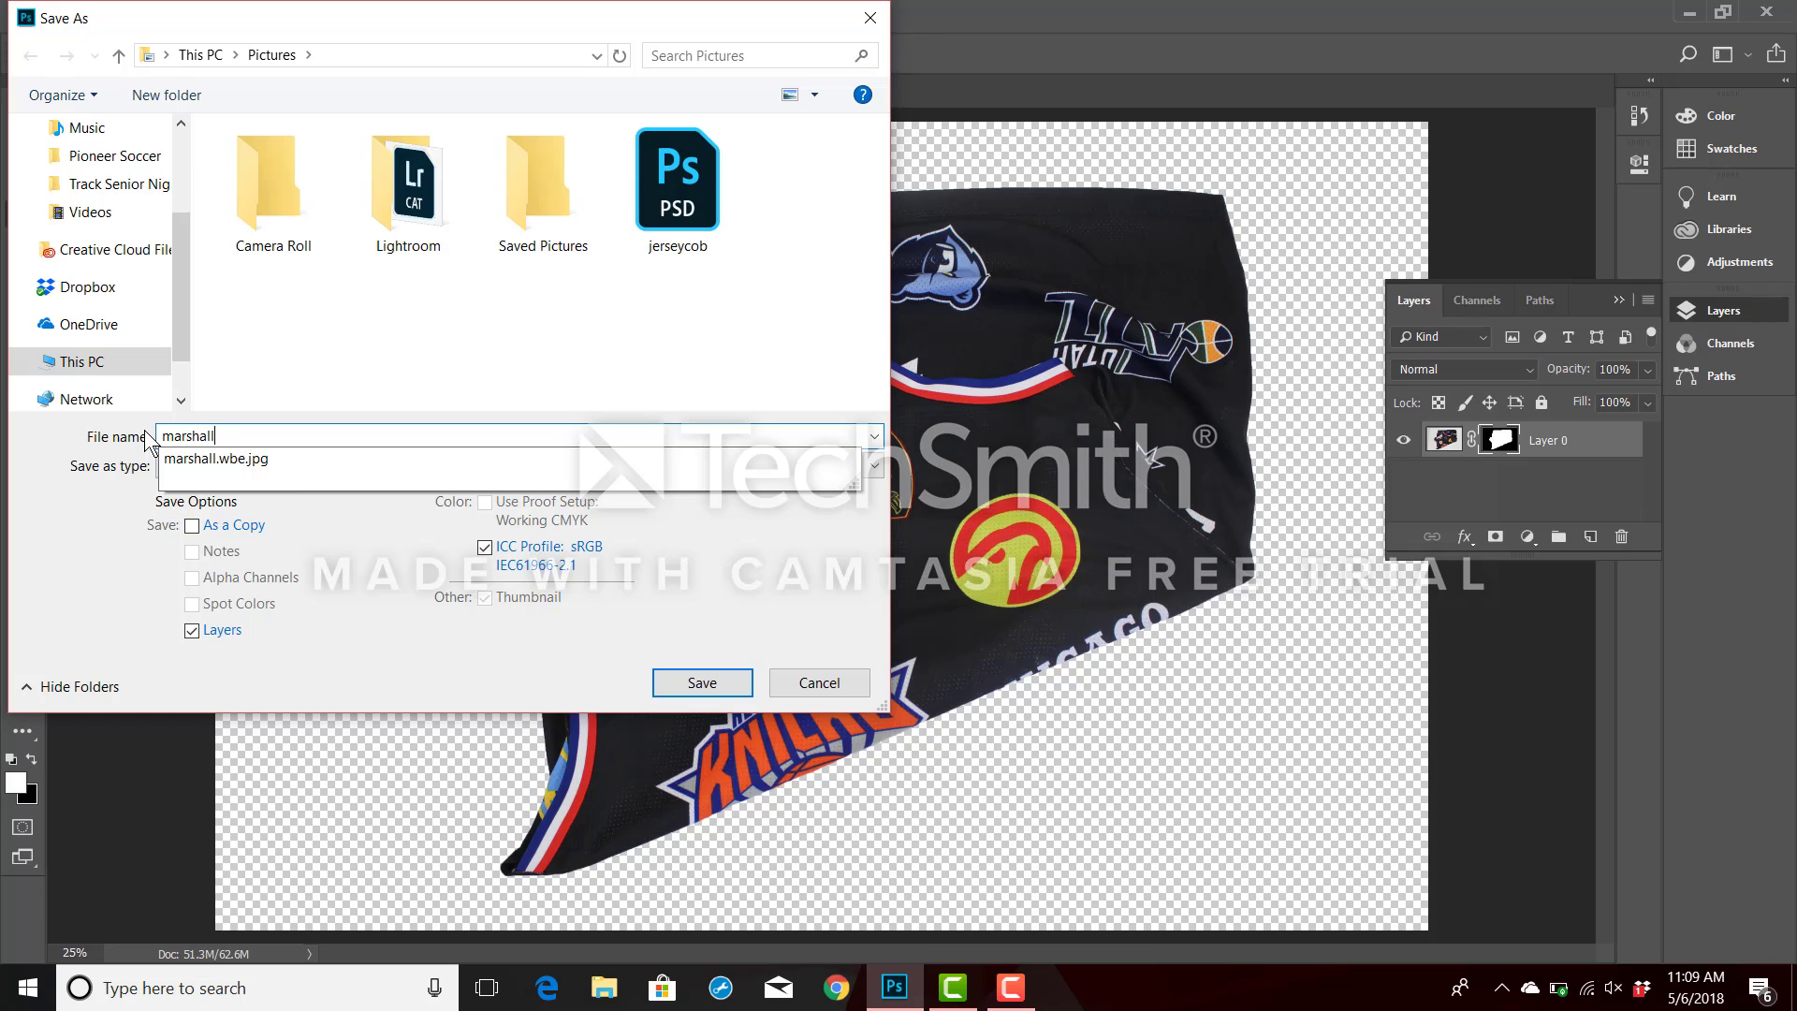
{"action": "type", "text": ".cob"}
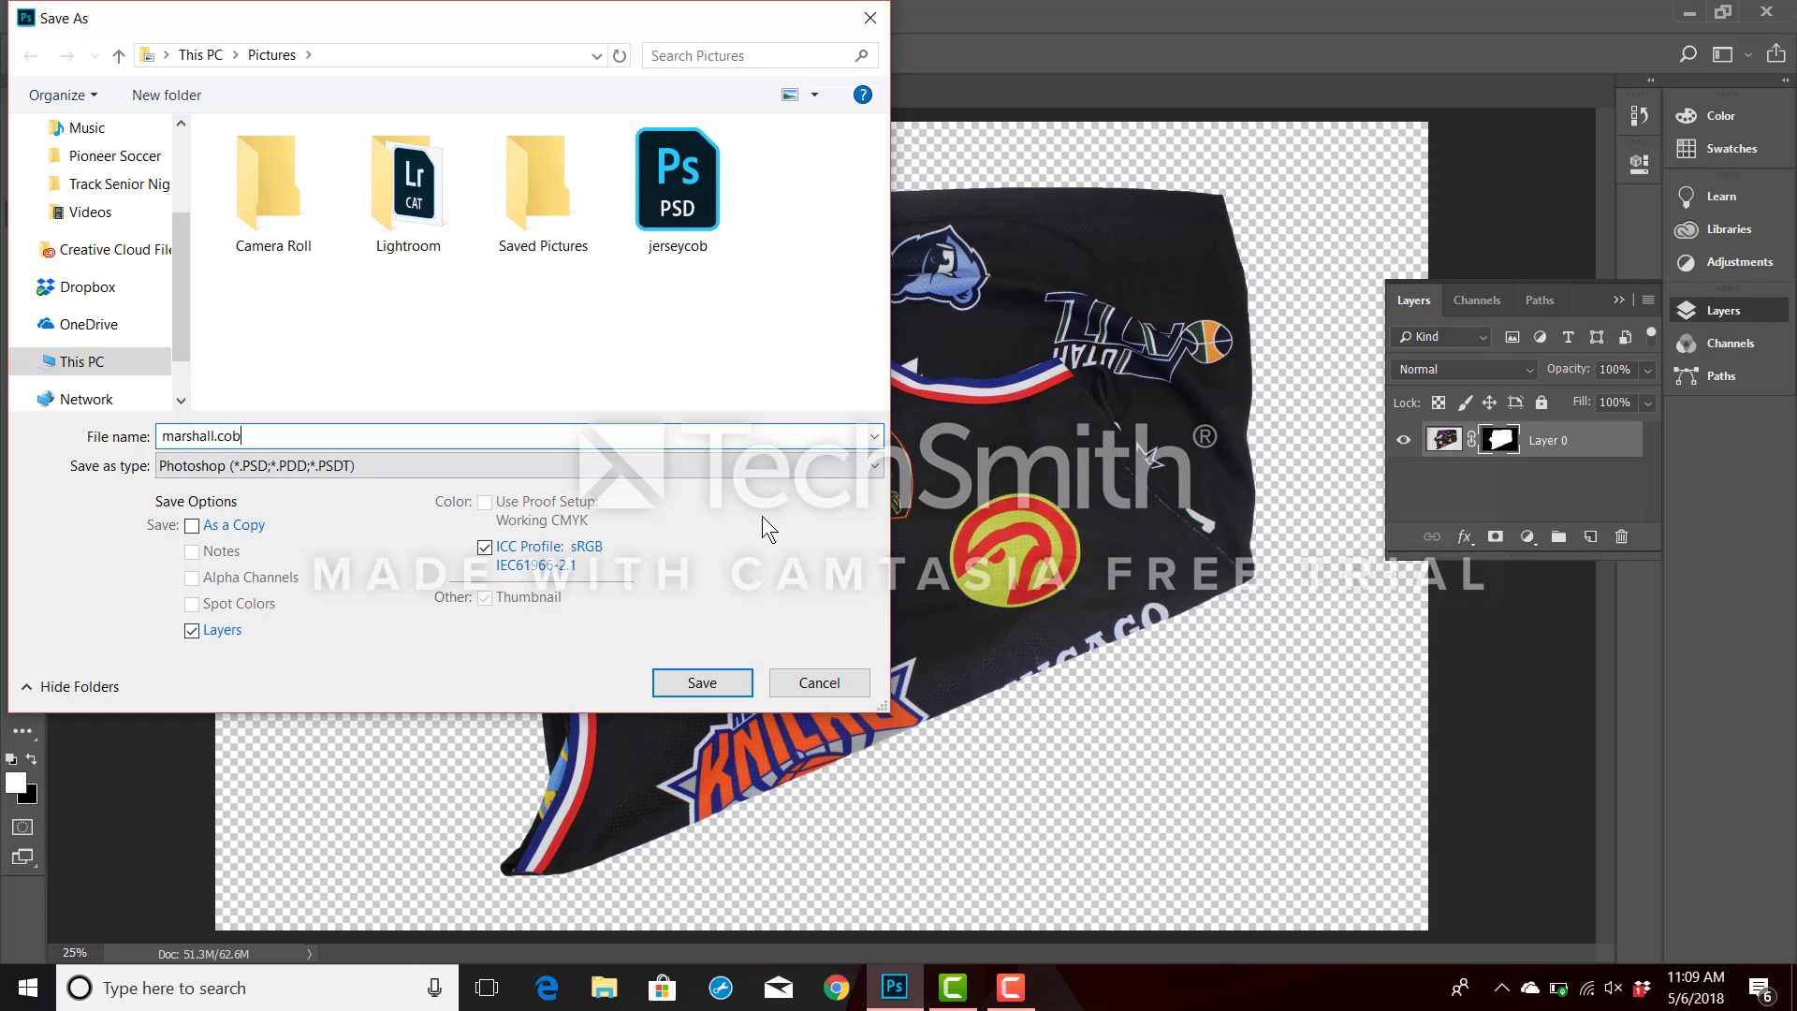
{"action": "left_click", "coordinate": [880, 462]}
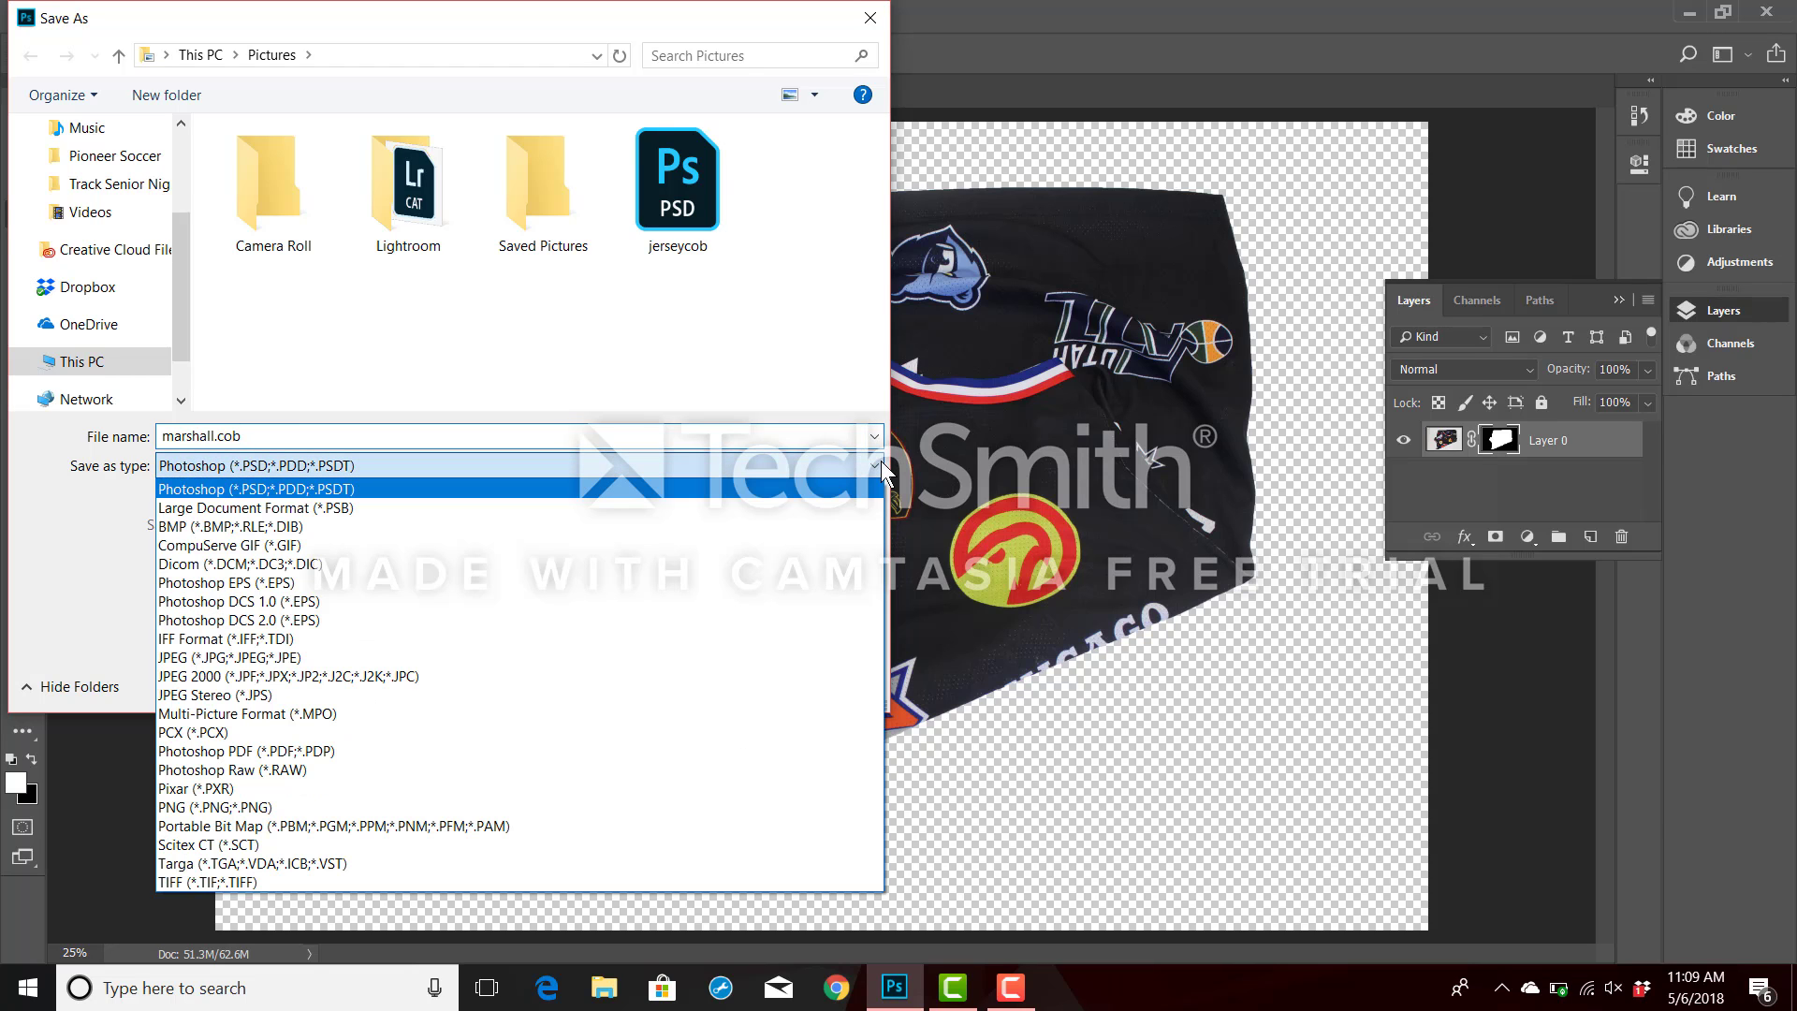
{"action": "left_click", "coordinate": [347, 656]}
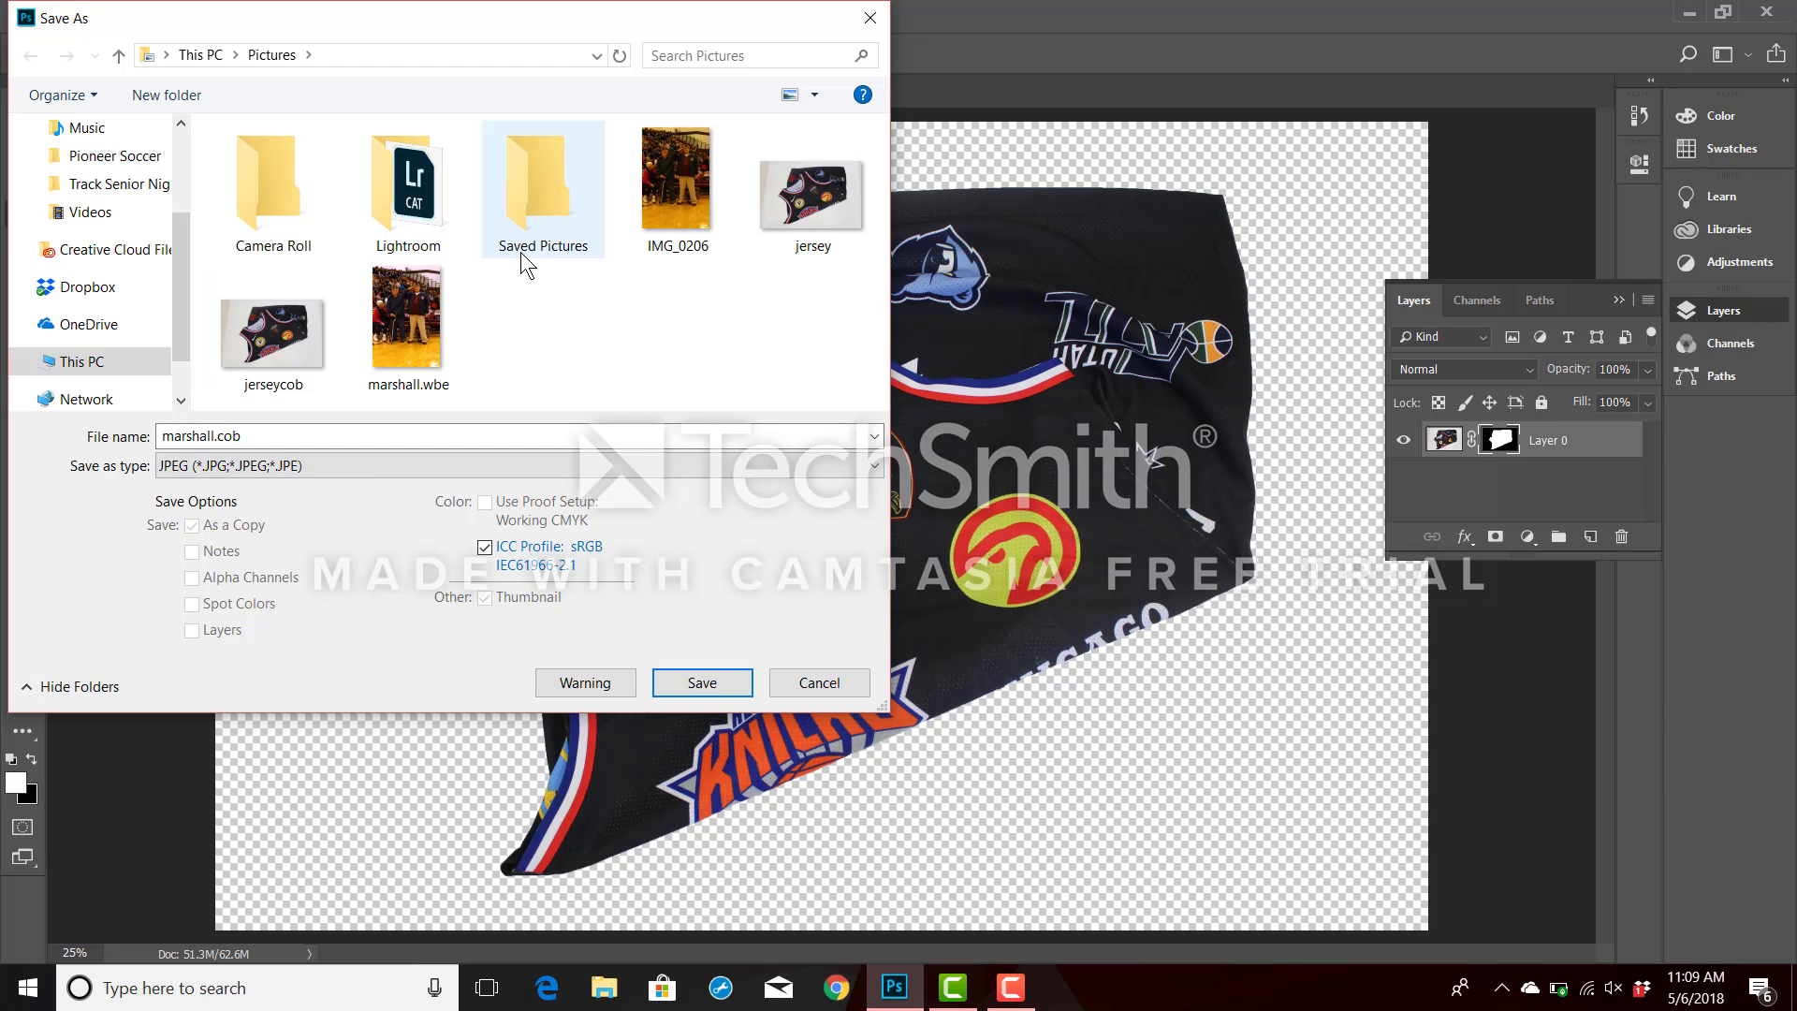
{"action": "left_click", "coordinate": [672, 681]}
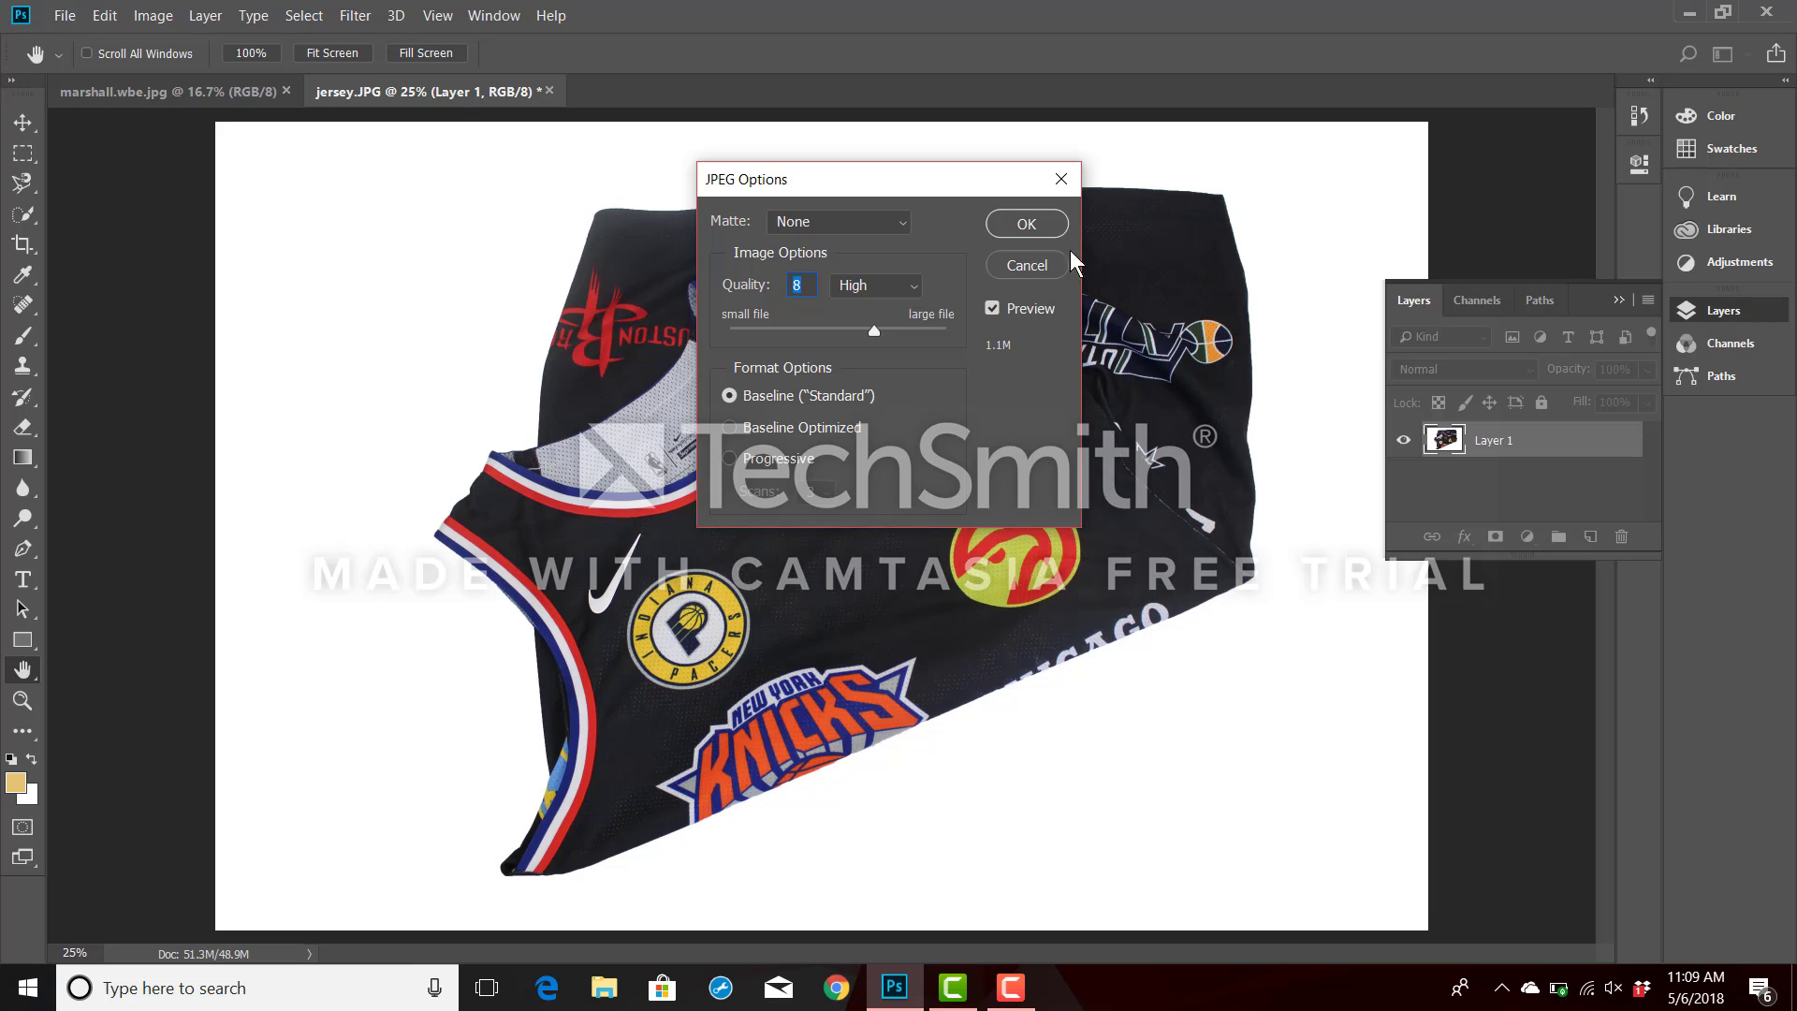
{"action": "left_click", "coordinate": [1026, 225]}
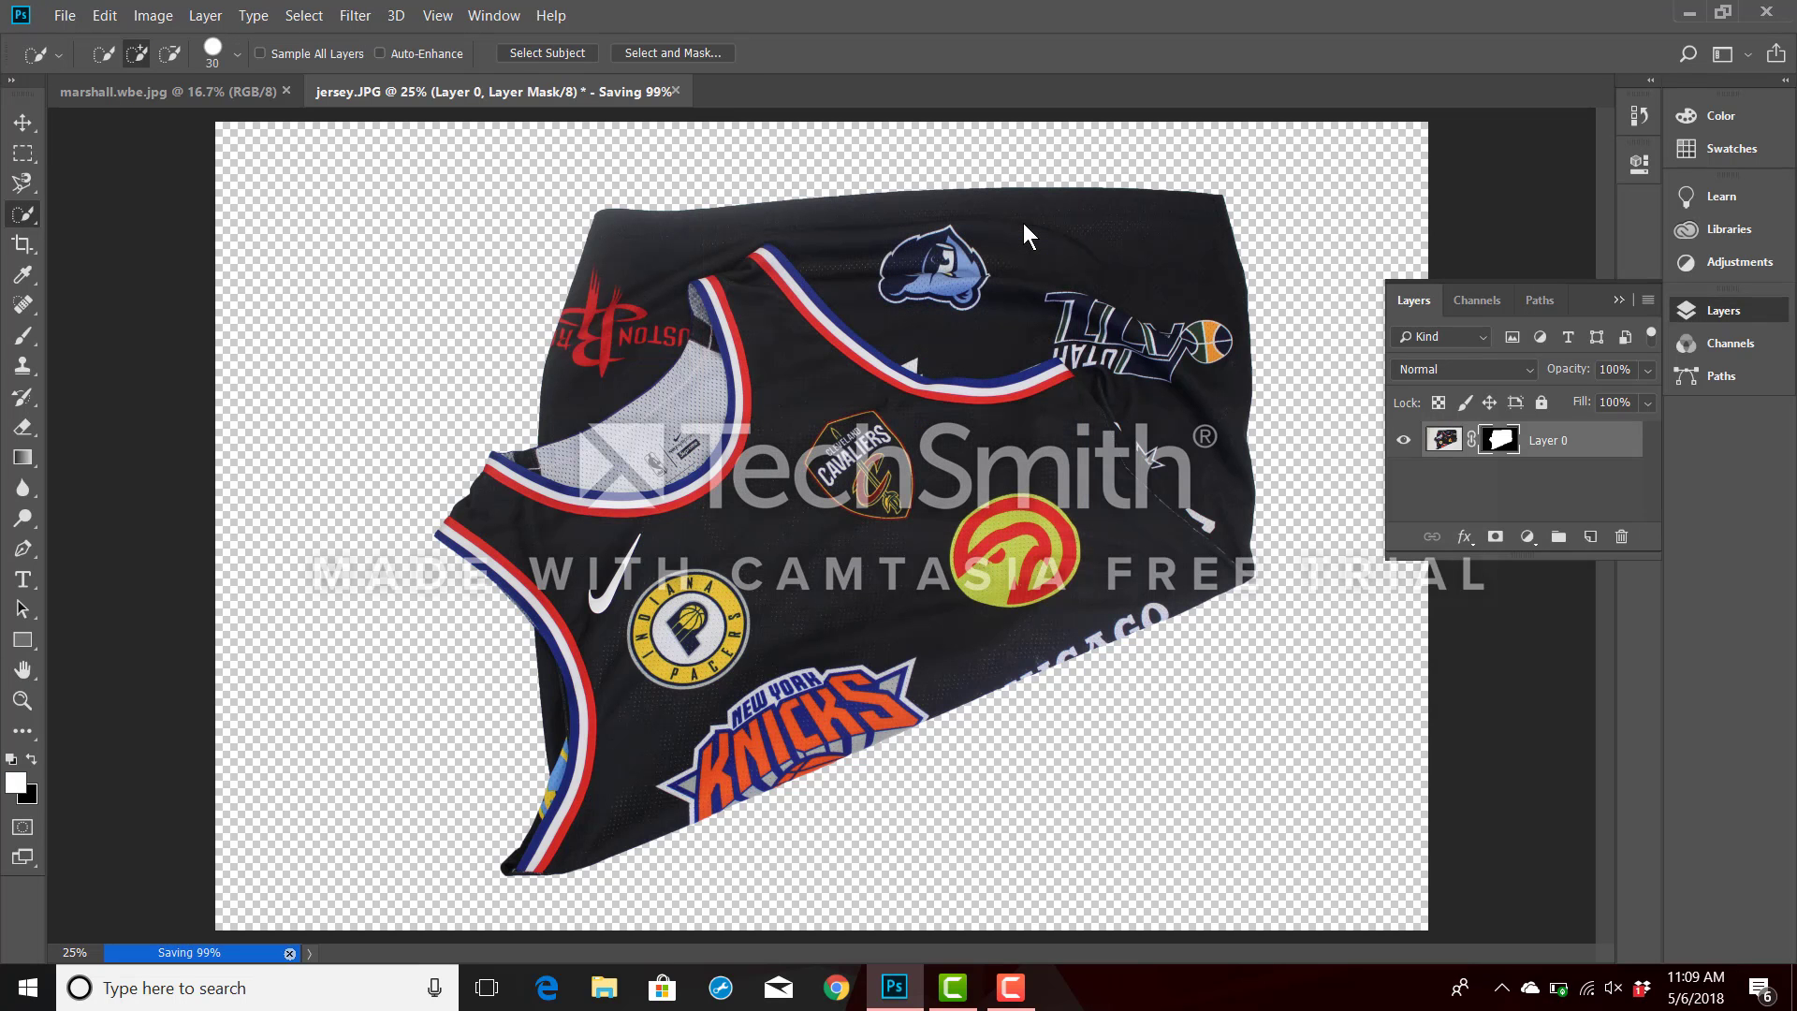